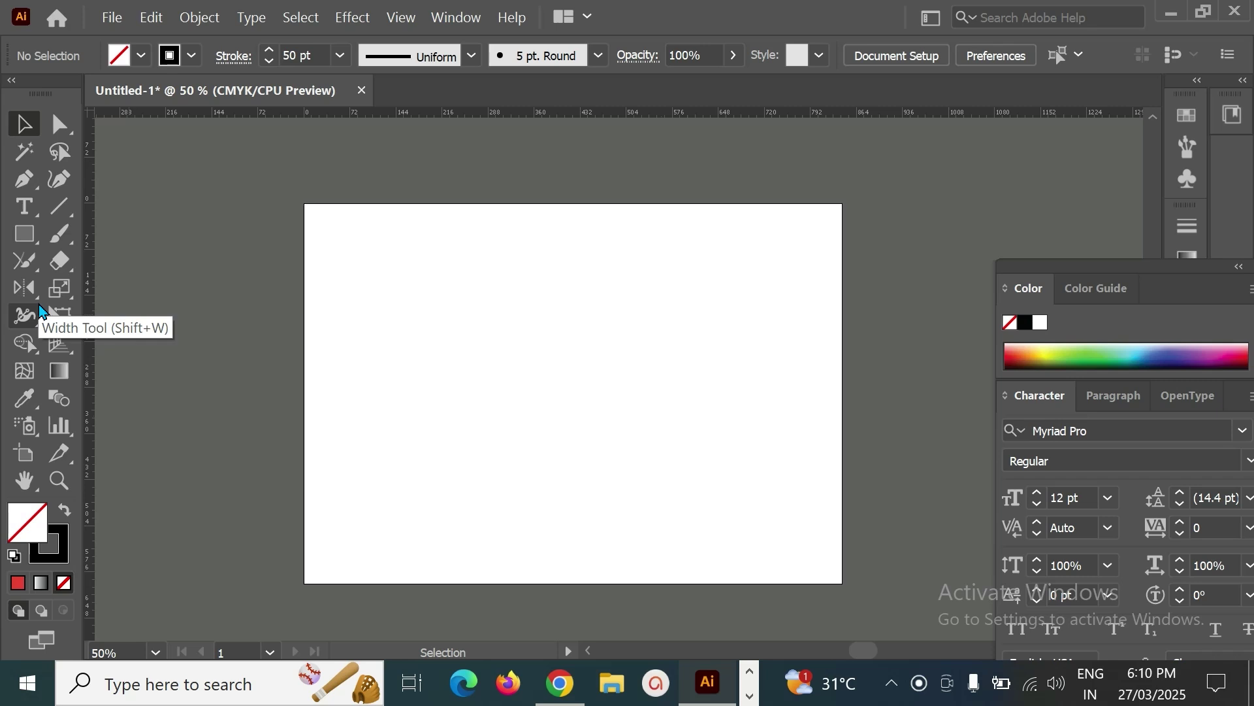
# Create a rectangle 235 pt wide and 180 pt high on the artboard
pyautogui.click(24, 233)
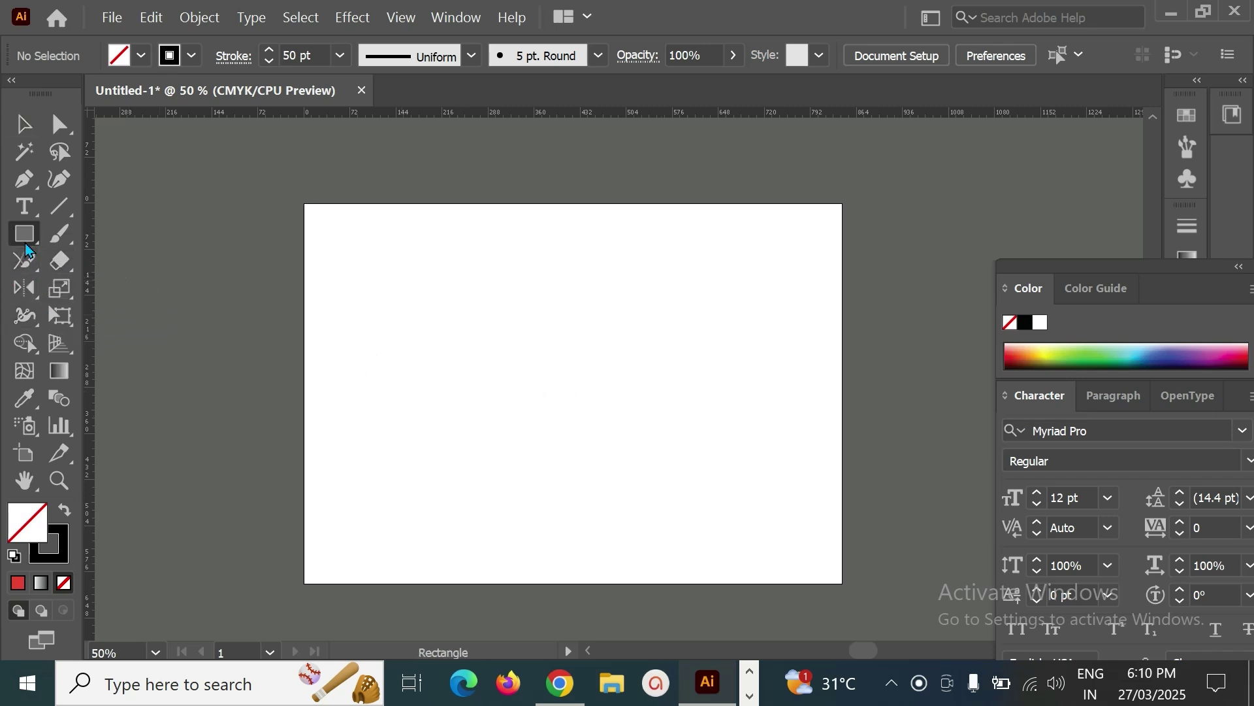
pyautogui.moveTo(26, 242); pyautogui.dragTo(120, 247)
pyautogui.click(514, 377)
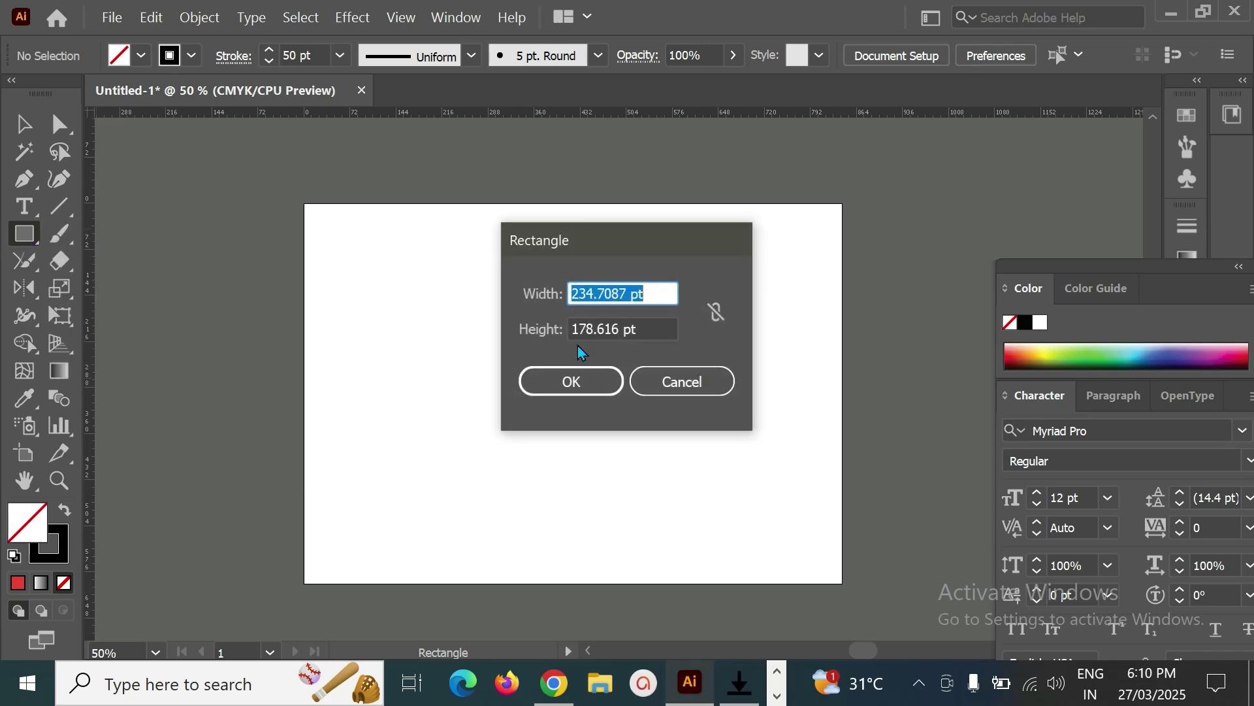
pyautogui.moveTo(631, 294); pyautogui.dragTo(521, 293)
pyautogui.write('235')
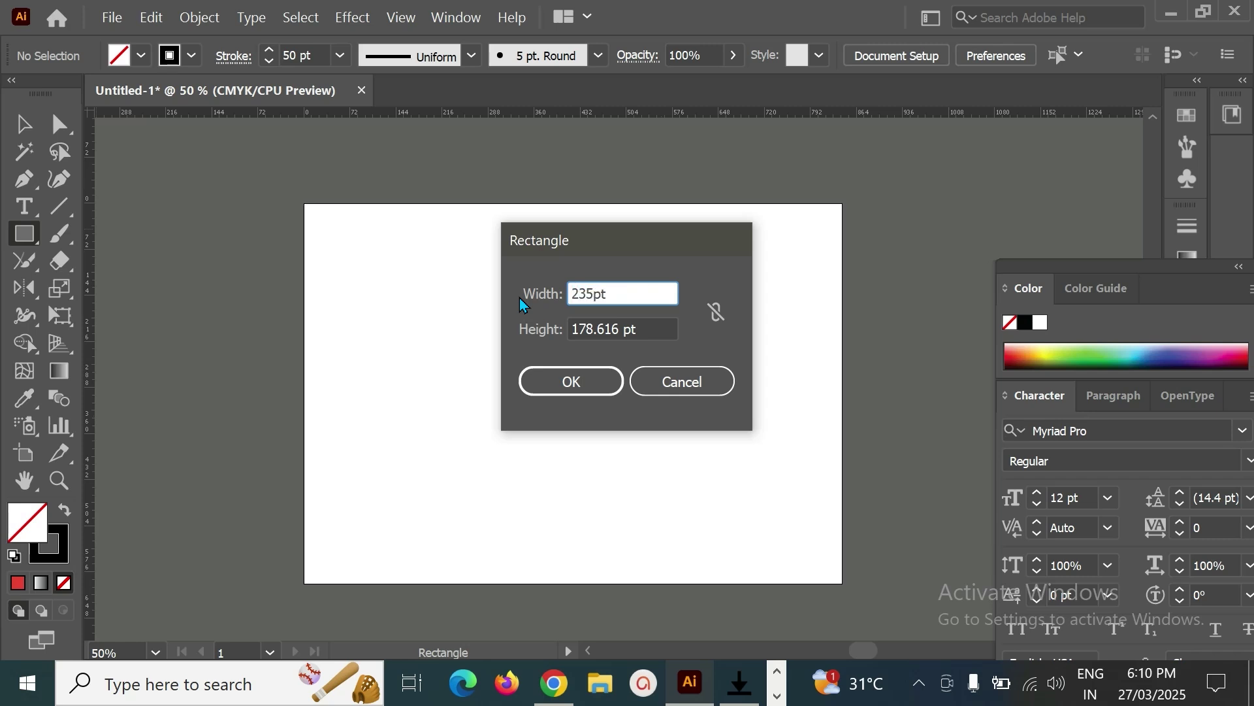
pyautogui.moveTo(619, 330); pyautogui.dragTo(514, 352)
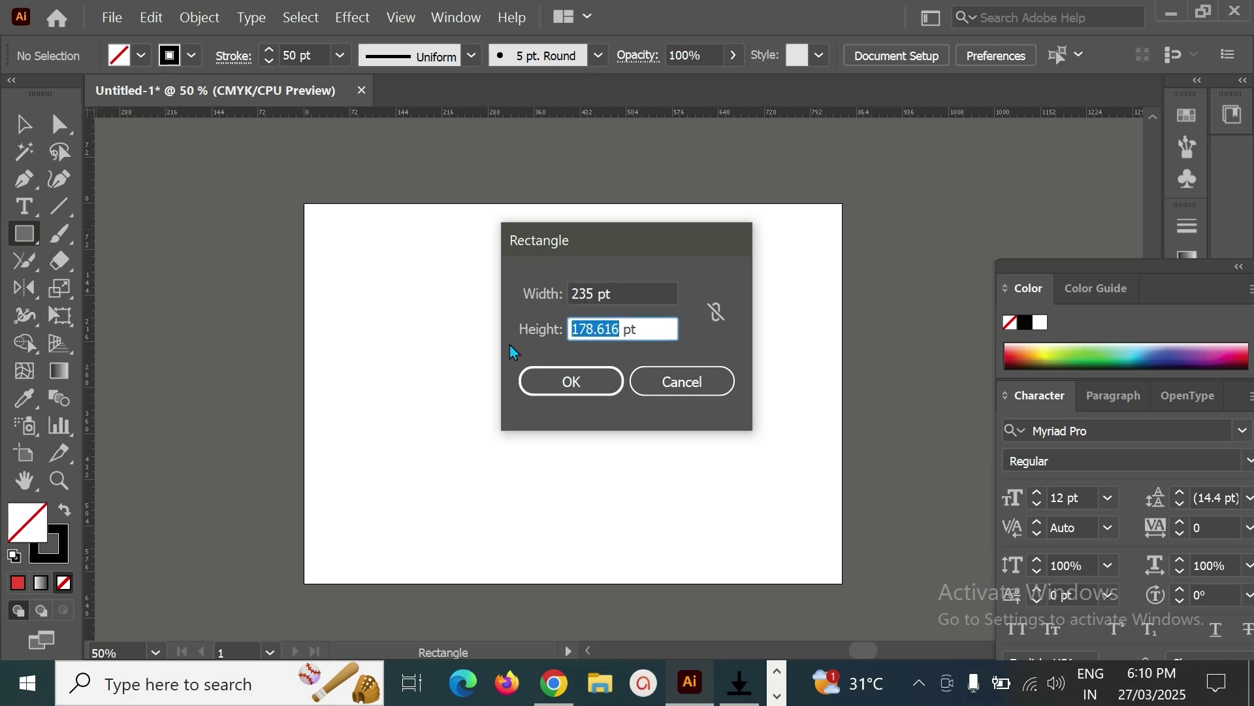
pyautogui.write('180')
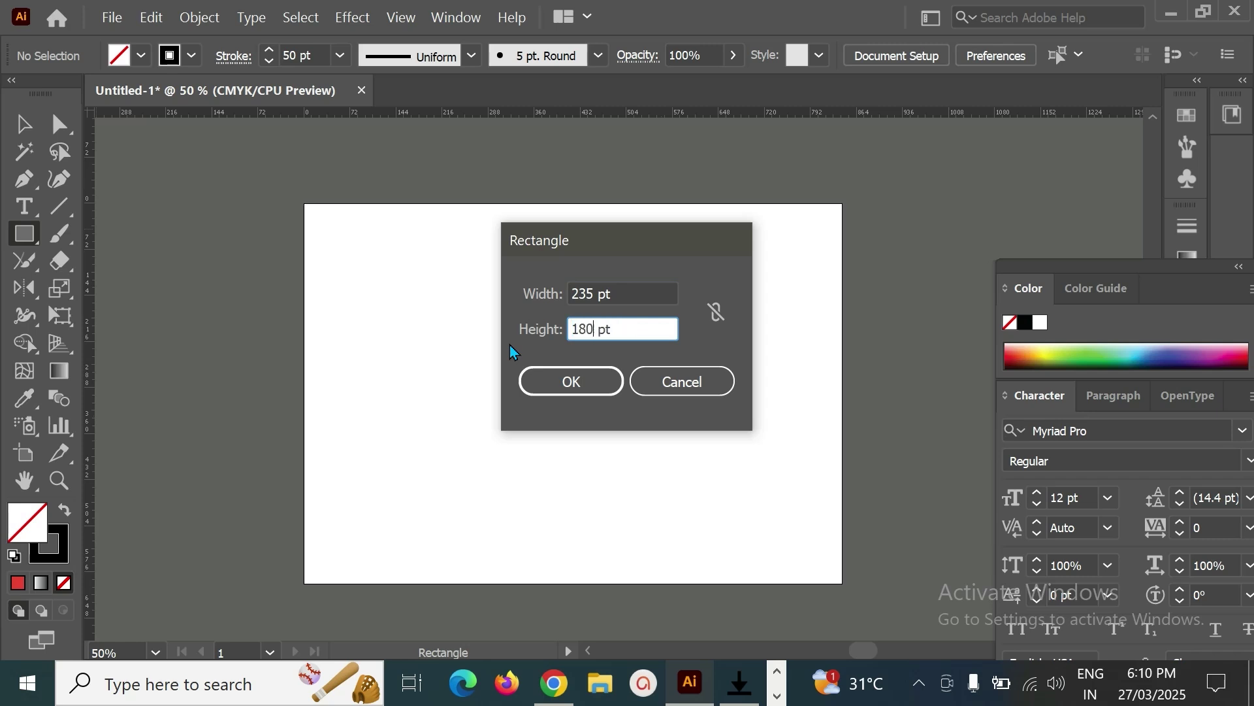
pyautogui.click(579, 385)
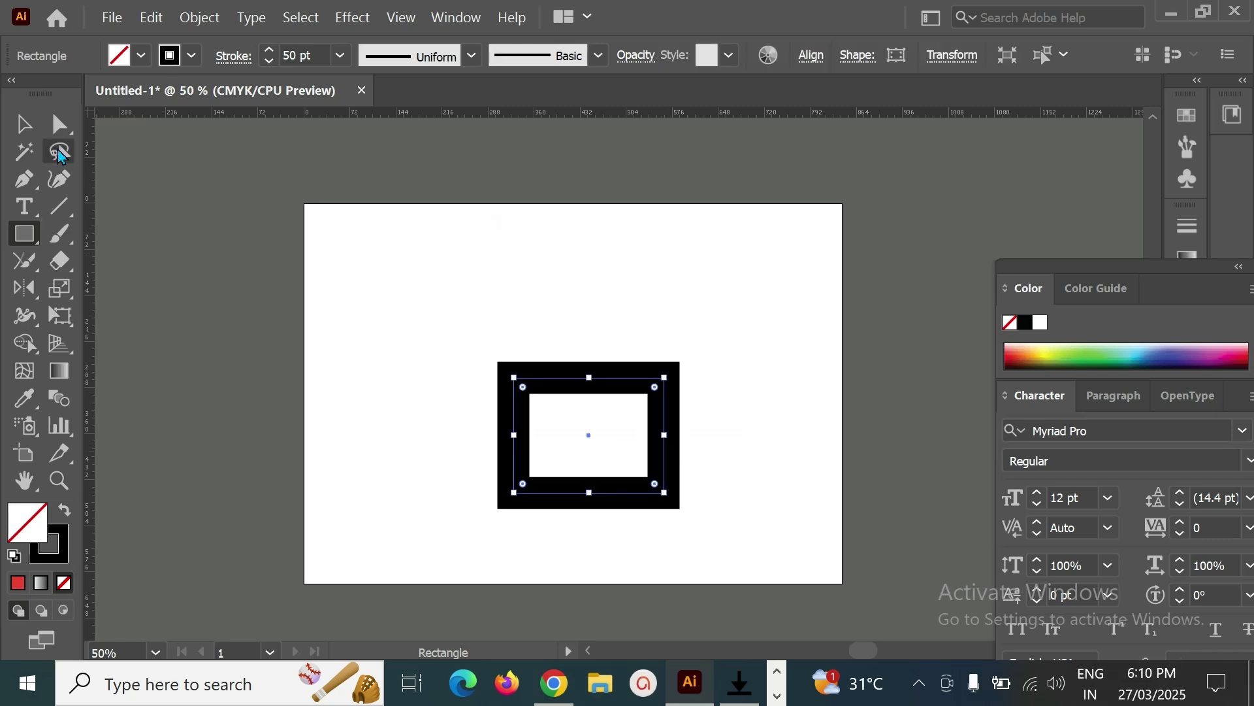
# Reduce the rectangle's stroke weight to 1 pt
pyautogui.click(340, 55)
pyautogui.click(373, 79)
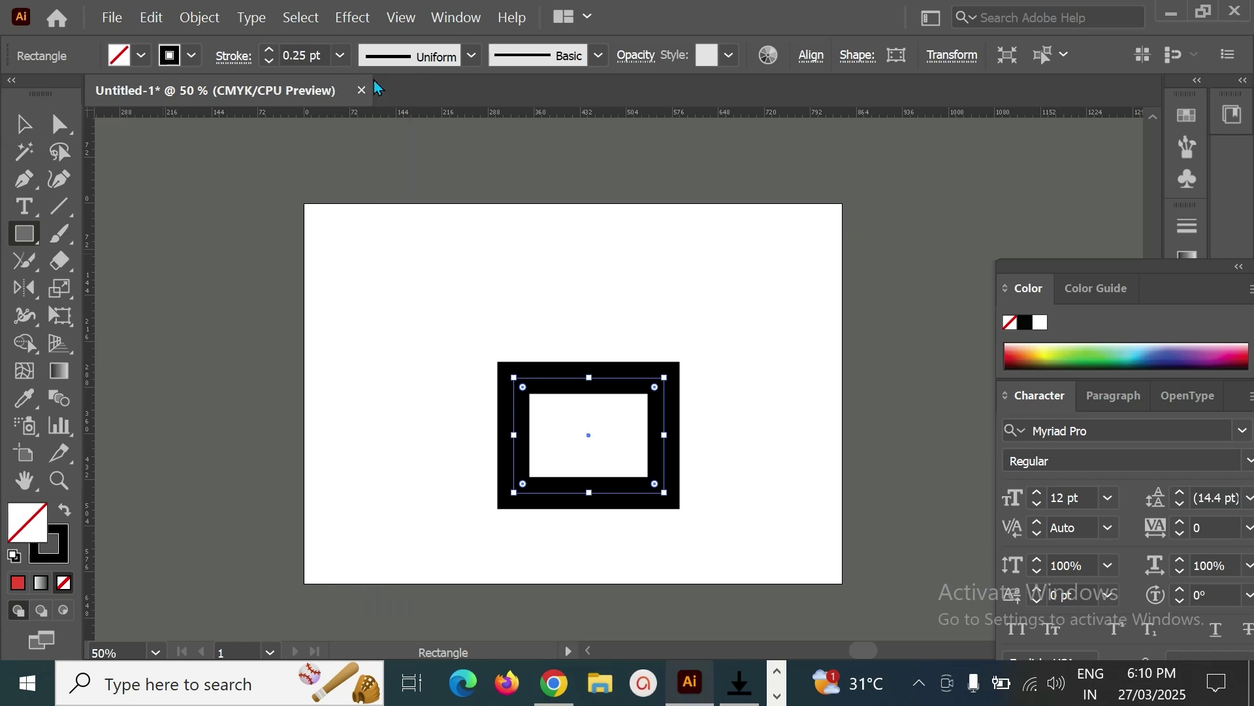
pyautogui.click(339, 54)
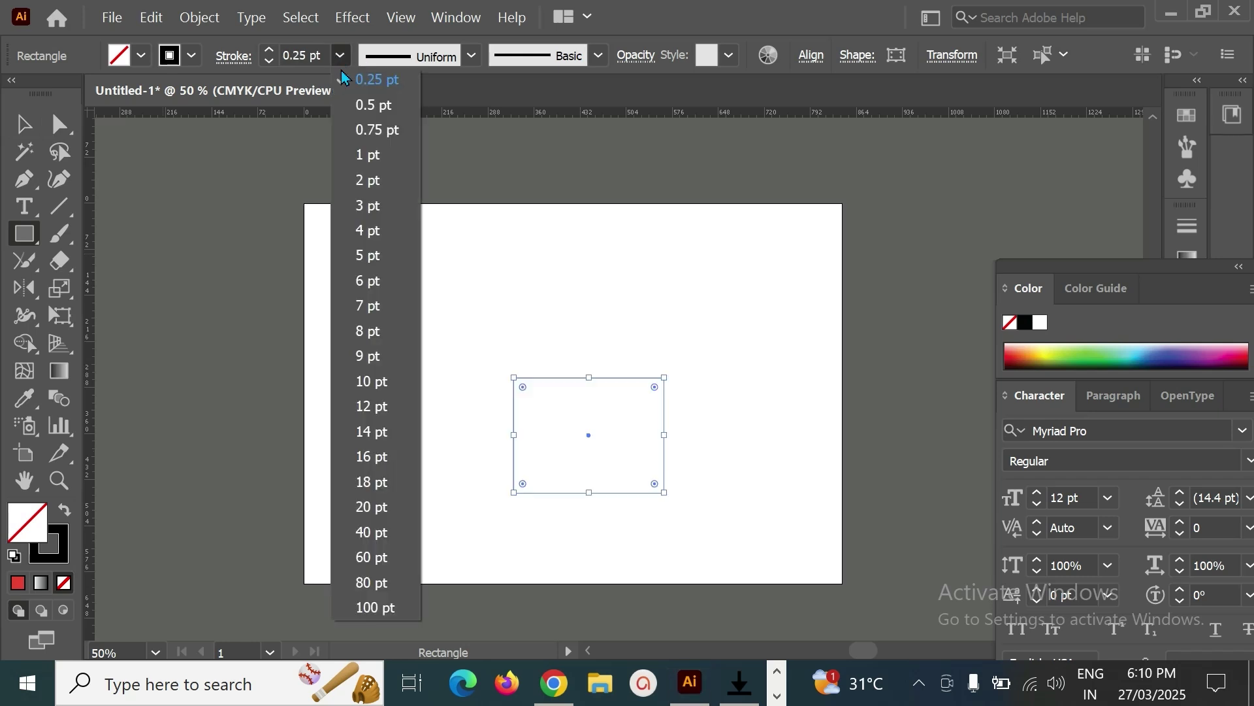
pyautogui.click(374, 157)
# Move the rectangle up and left to about the middle of the artboard, then deselect it
pyautogui.click(40, 131)
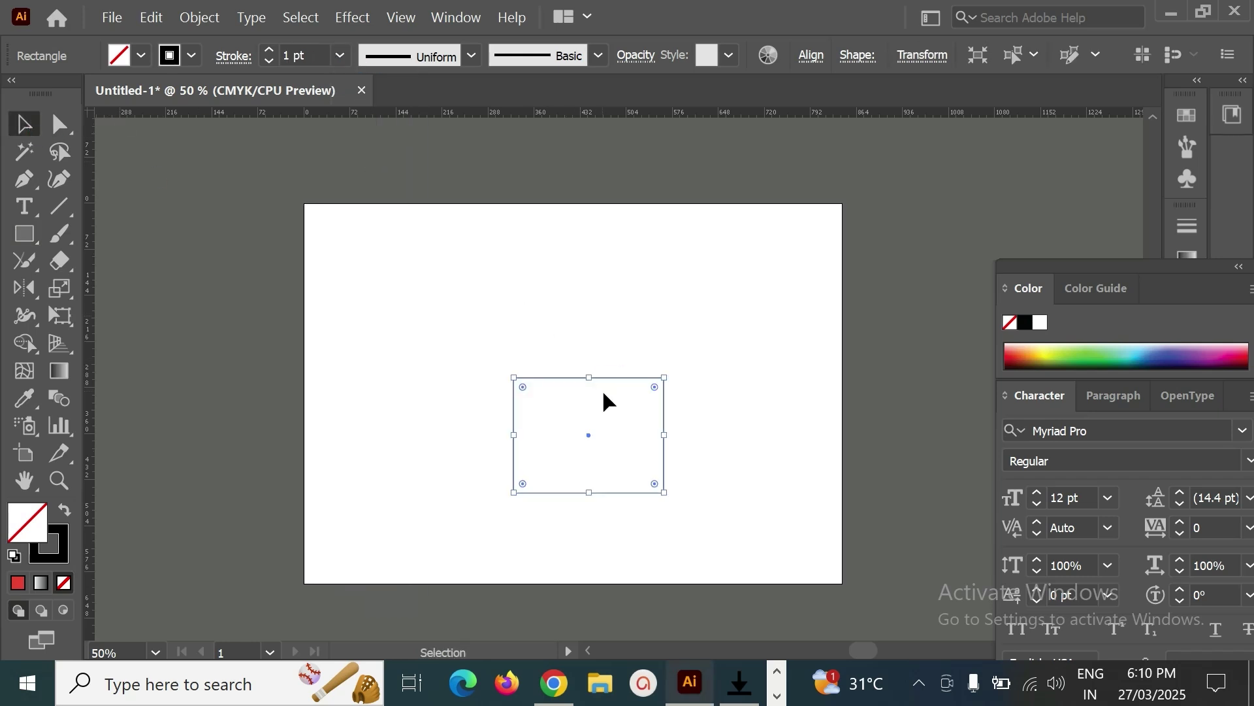
pyautogui.moveTo(609, 380); pyautogui.dragTo(592, 340)
pyautogui.click(634, 170)
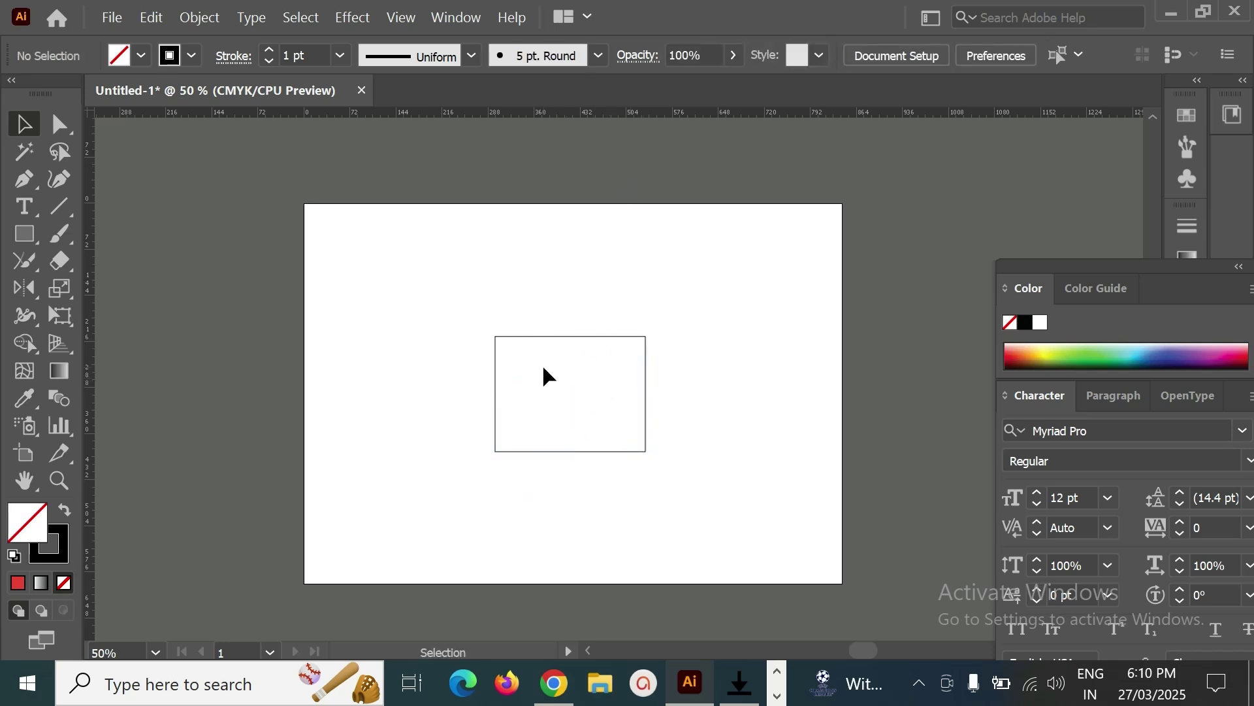
# Draw a vertical line about 44 pt long upward from near the middle of the rectangle's bottom edge
pyautogui.hotkey('ctrl', '+')
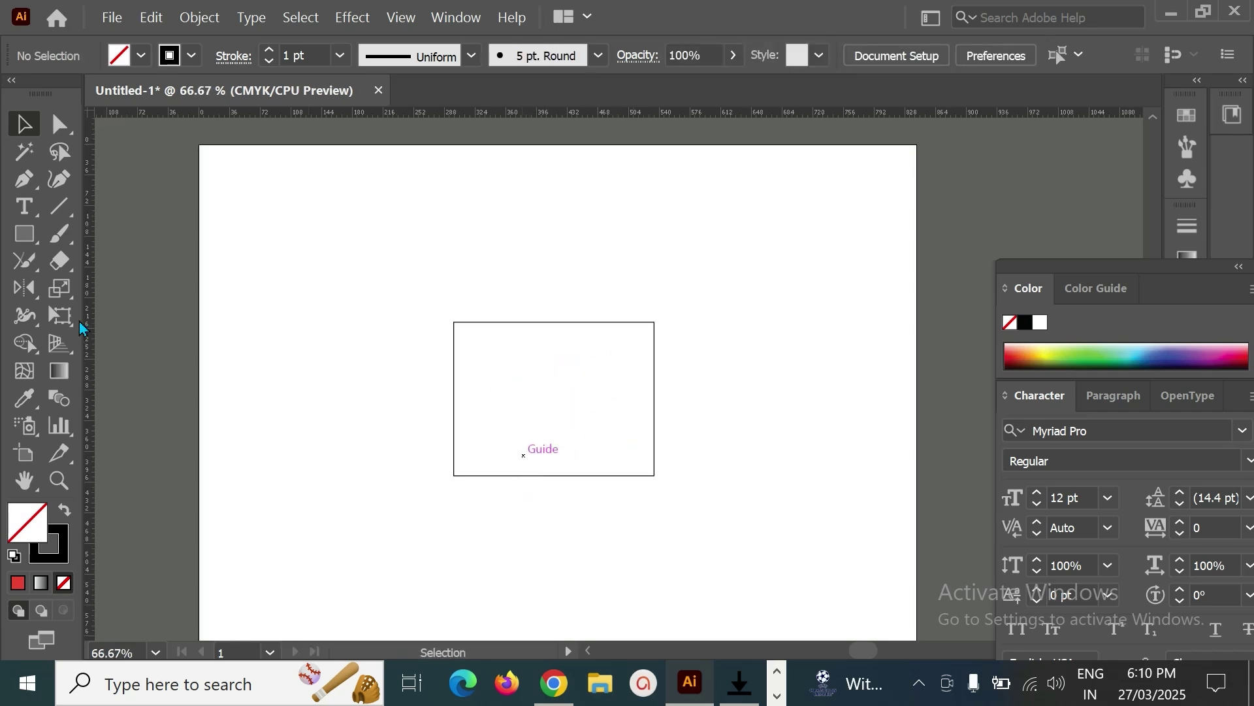
pyautogui.click(59, 207)
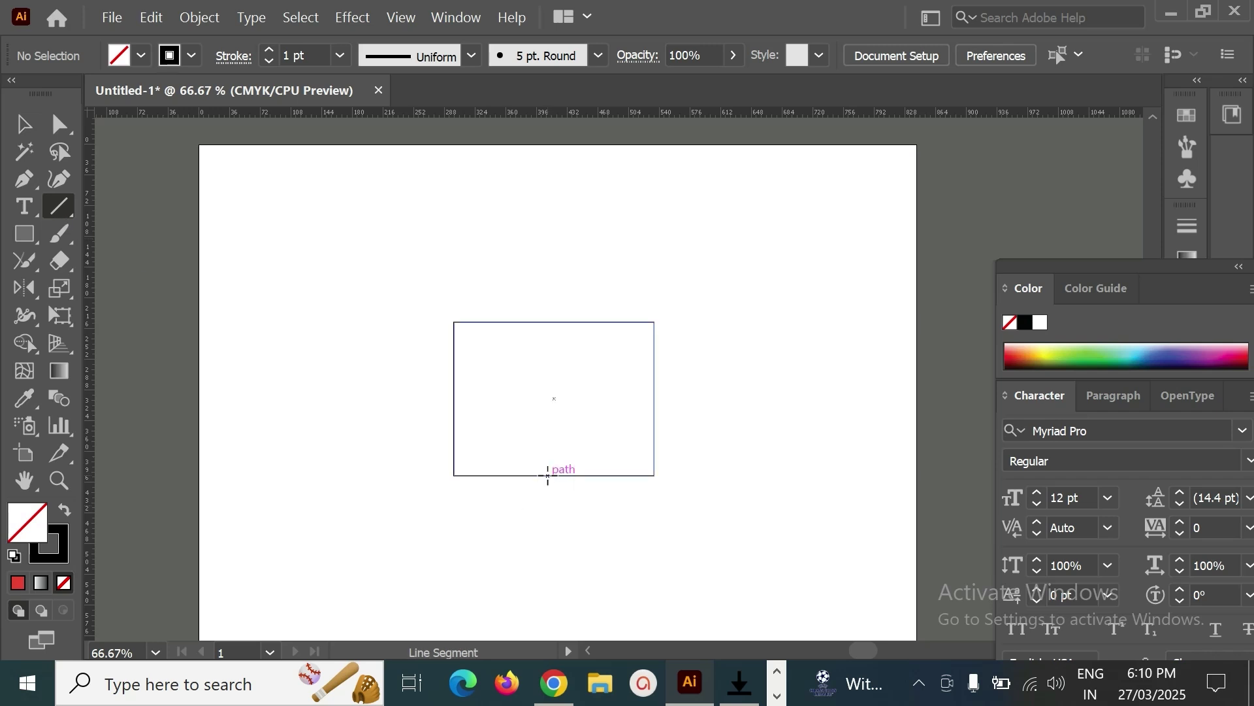
pyautogui.moveTo(548, 475); pyautogui.dragTo(548, 439)
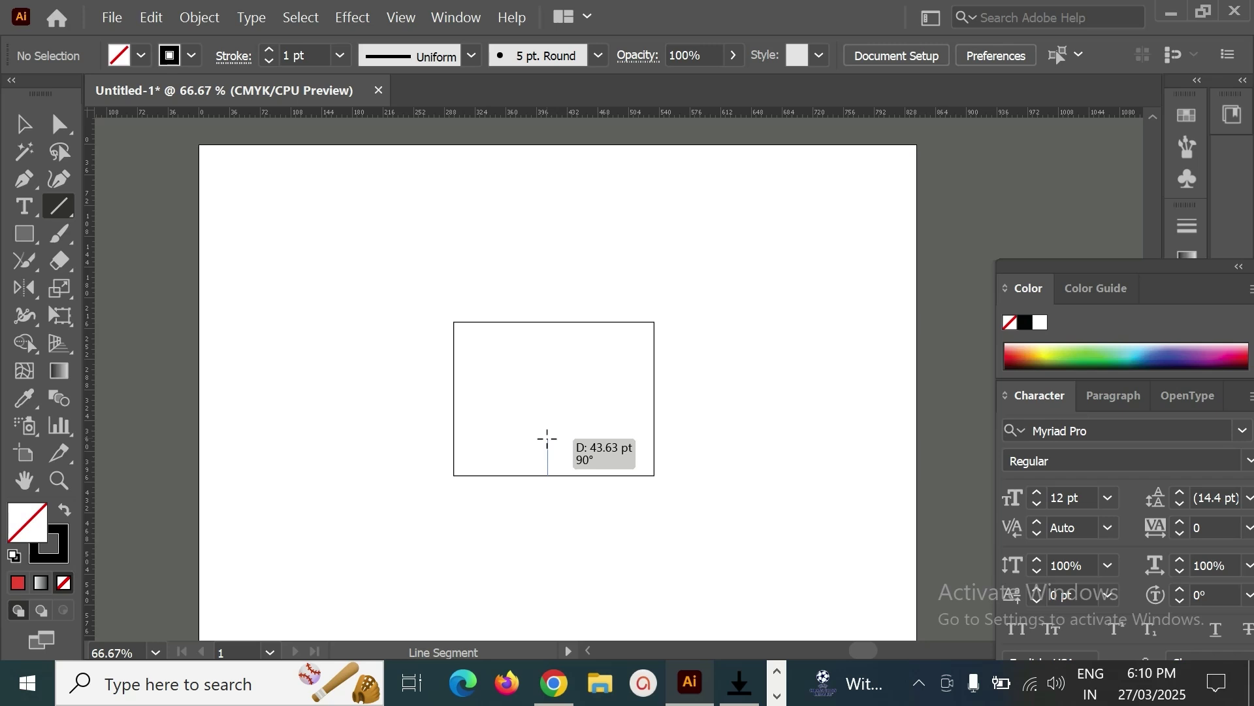
pyautogui.moveTo(547, 438); pyautogui.dragTo(547, 438)
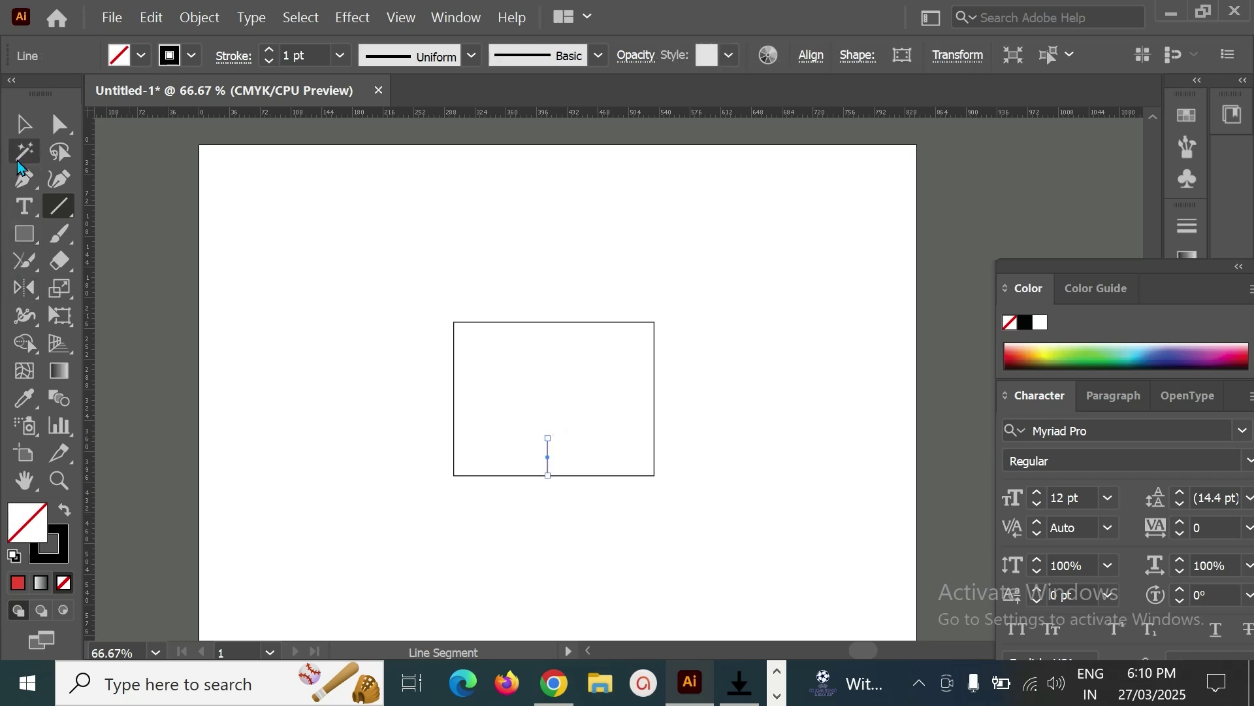
pyautogui.click(21, 126)
pyautogui.click(353, 269)
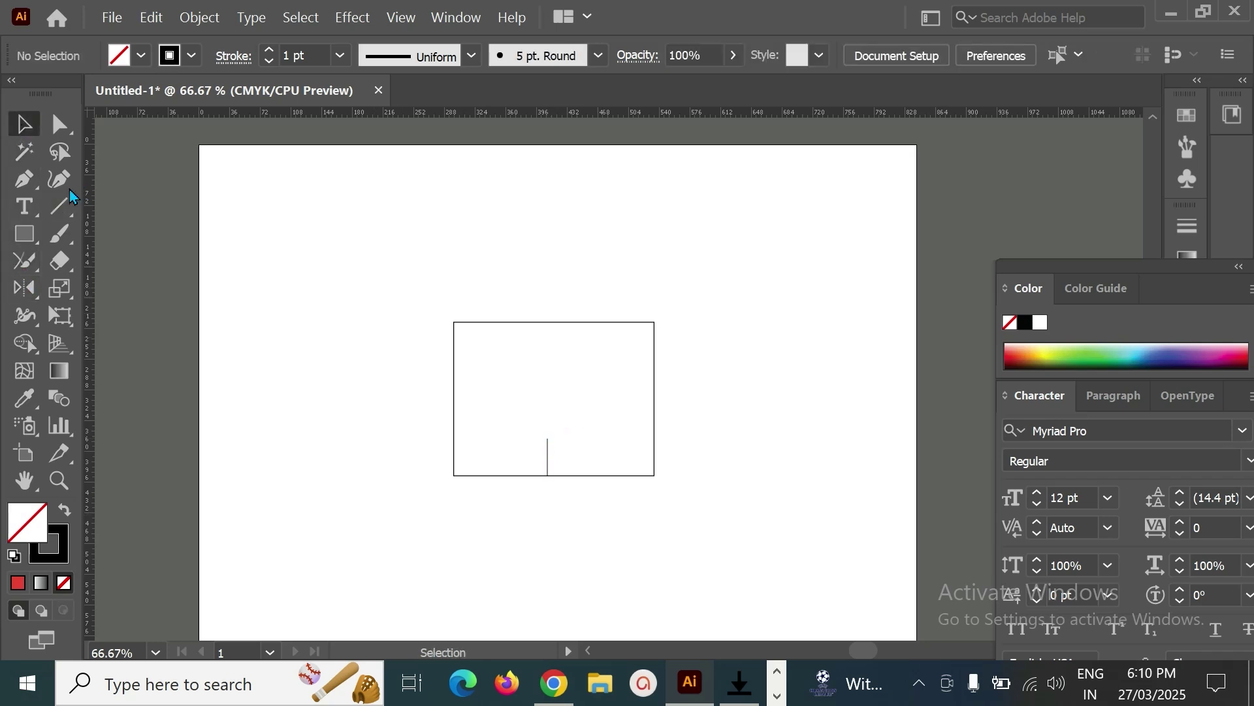
# Draw a horizontal line across the rectangle's full width through the top end of the short vertical line
pyautogui.click(58, 206)
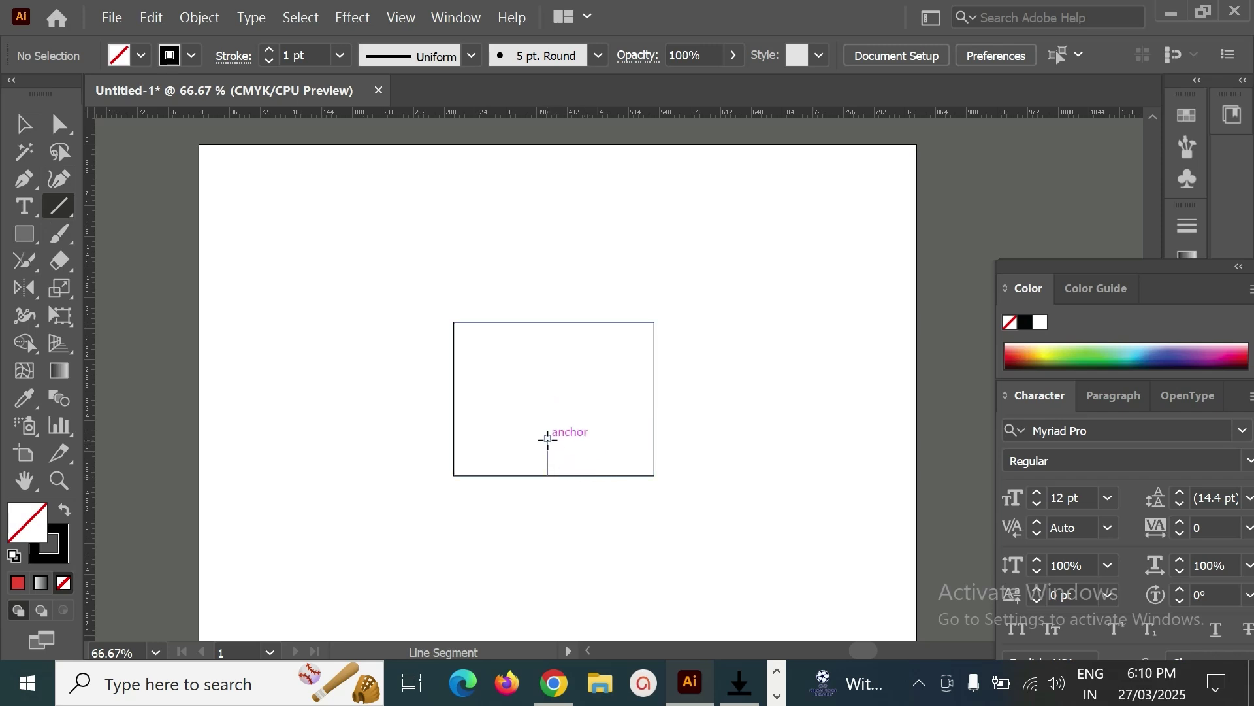
pyautogui.moveTo(548, 438); pyautogui.dragTo(455, 438)
pyautogui.moveTo(547, 438); pyautogui.dragTo(653, 439)
pyautogui.click(23, 124)
pyautogui.click(498, 213)
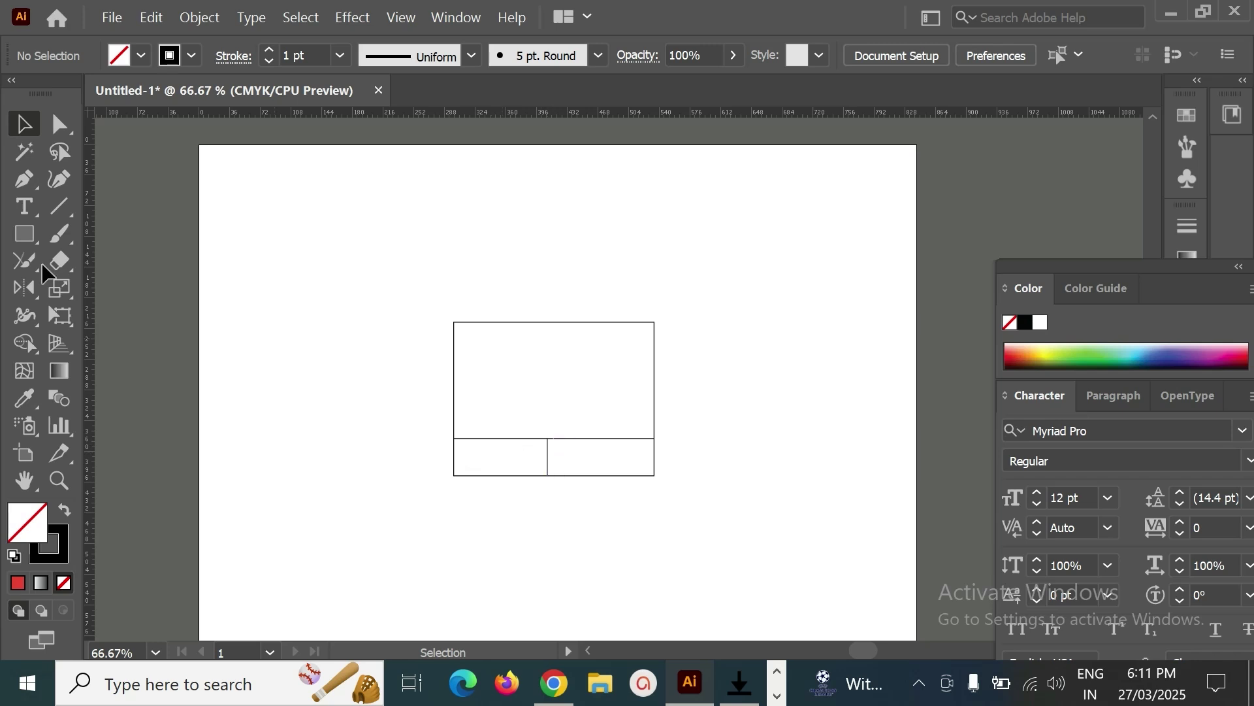
# Draw a vertical line close to the rectangle's left side, from the horizontal line up to the top edge
pyautogui.click(57, 209)
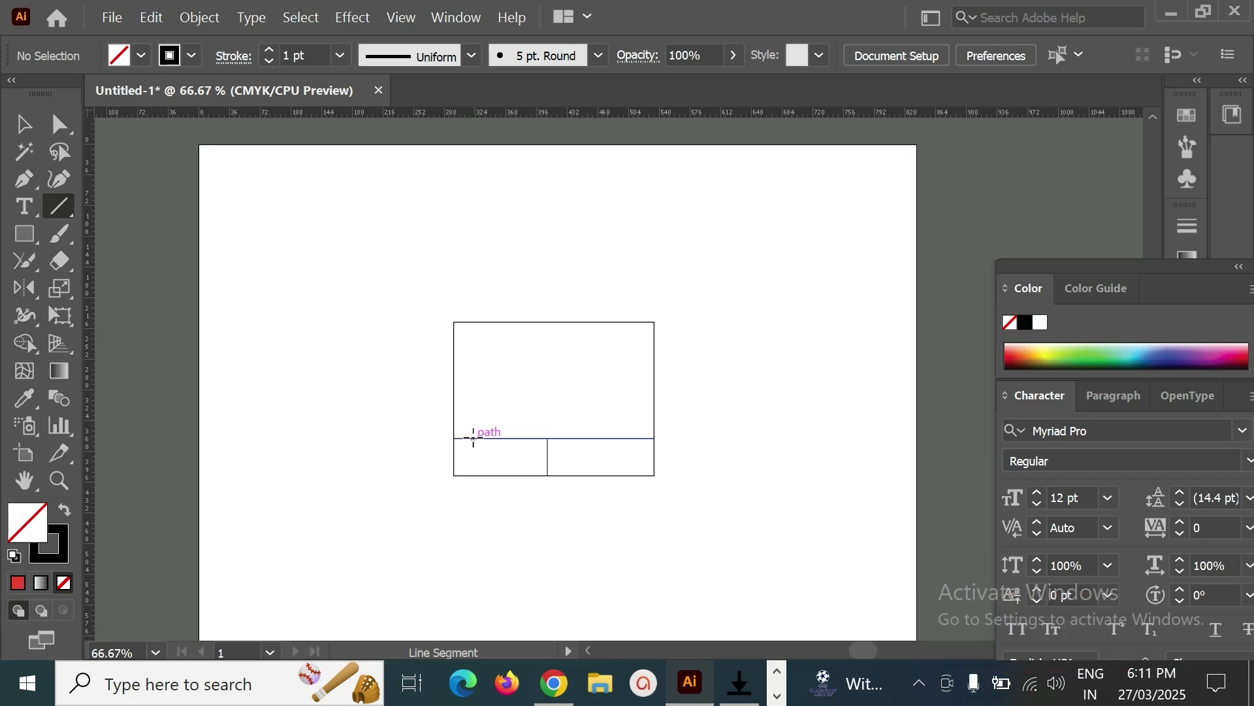
pyautogui.moveTo(473, 438); pyautogui.dragTo(475, 321)
pyautogui.click(23, 124)
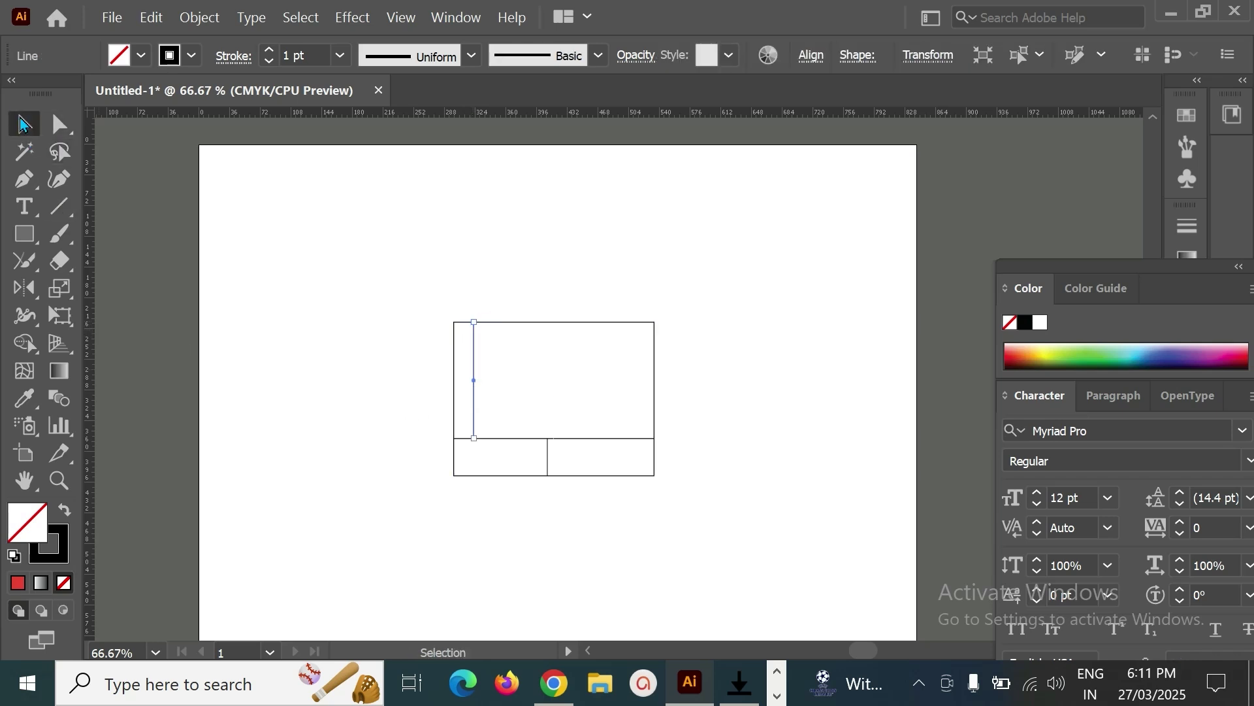
pyautogui.click(476, 199)
# Try to reflect a copy of the left vertical line across the short lower divider
pyautogui.click(475, 379)
pyautogui.click(502, 375)
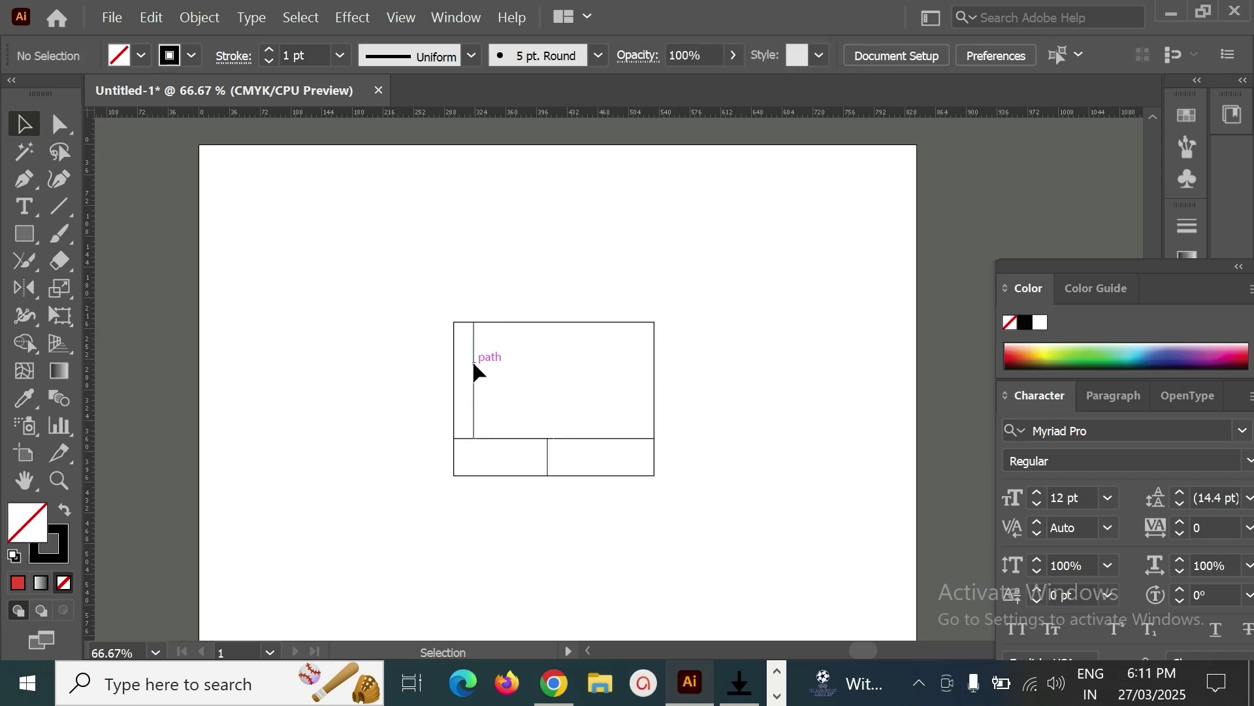
pyautogui.click(473, 363)
pyautogui.press('a')
pyautogui.press('v')
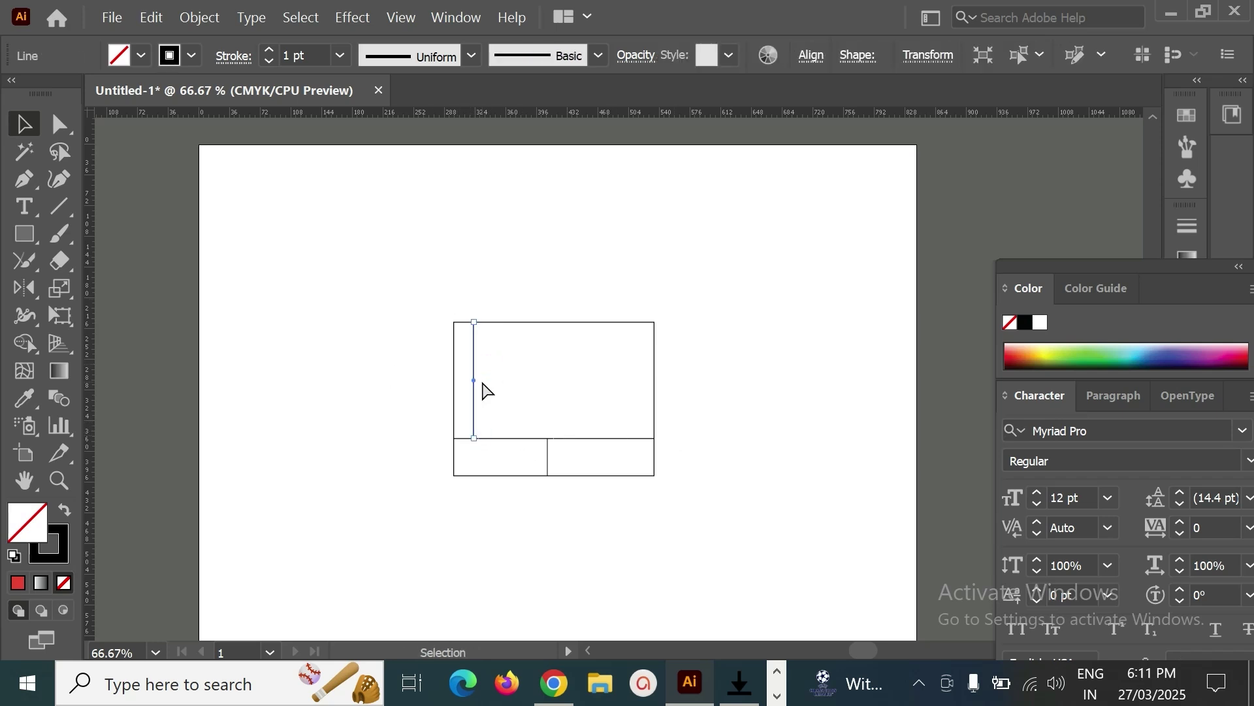
pyautogui.click(25, 288)
pyautogui.click(548, 475)
pyautogui.moveTo(547, 448); pyautogui.dragTo(548, 447)
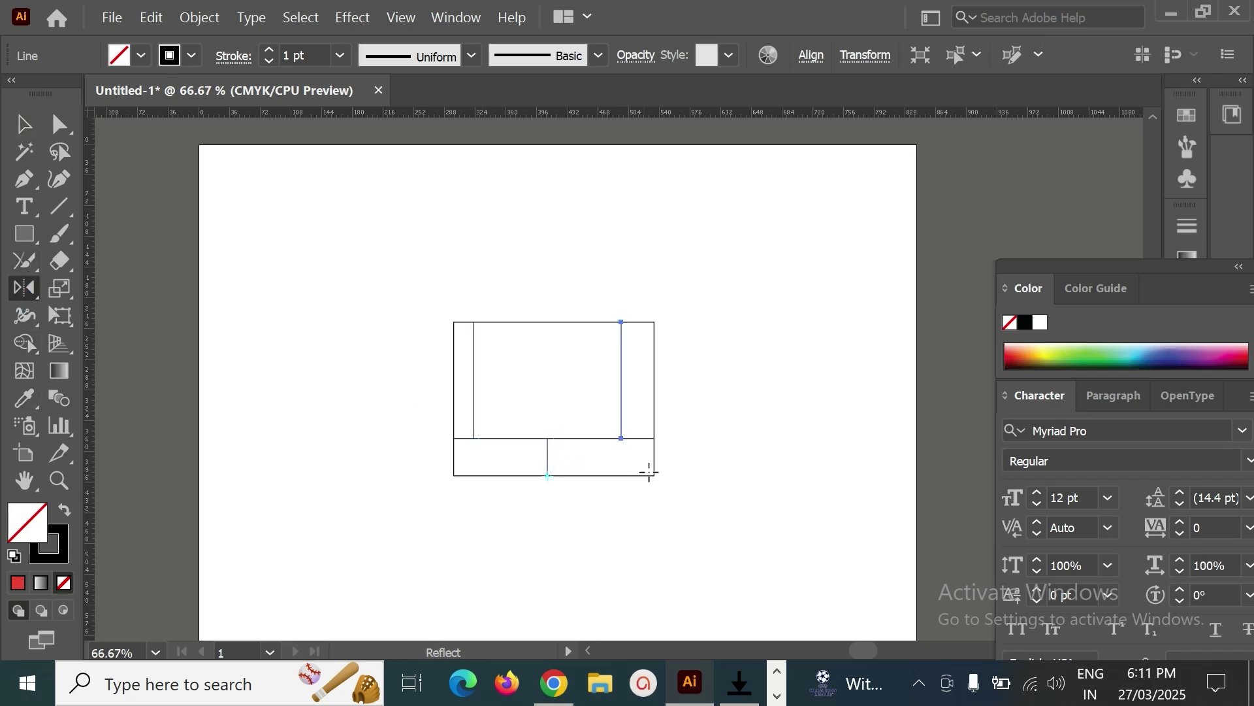
# Delete the reflected copy of the vertical line on the rectangle's right side
pyautogui.click(23, 123)
pyautogui.click(582, 260)
pyautogui.click(622, 378)
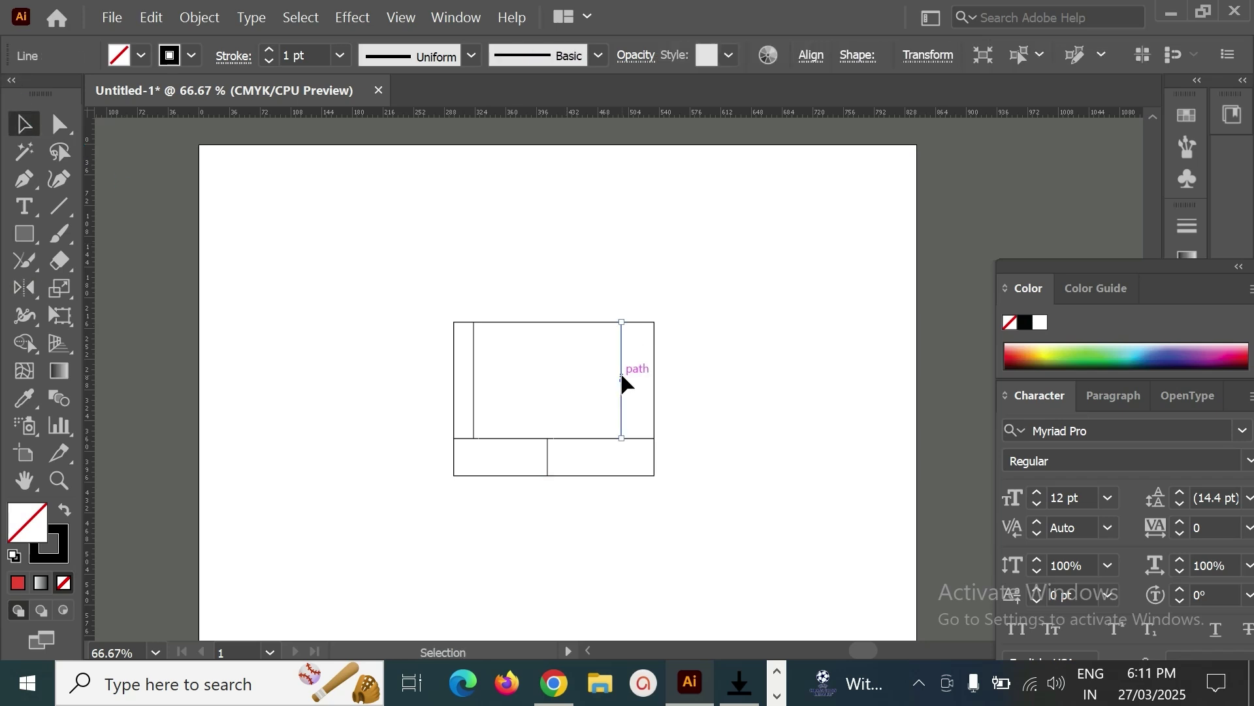
pyautogui.press('Delete')
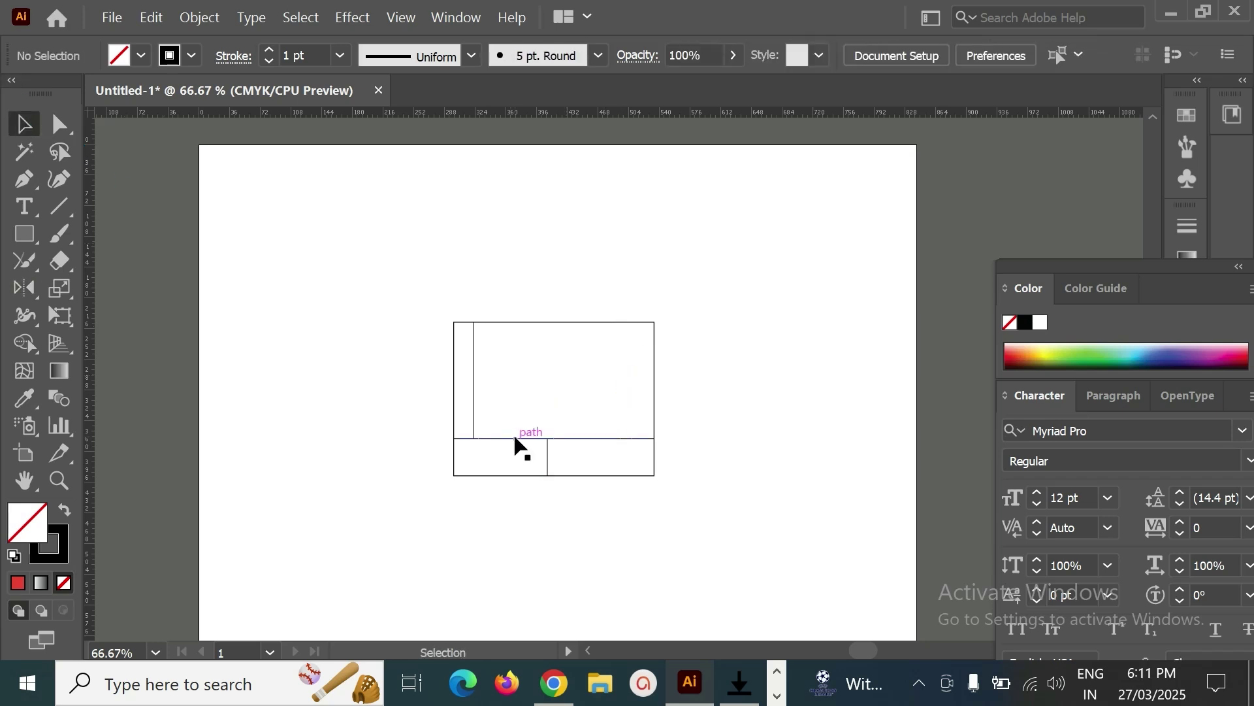
# Move the short lower divider sideways to align it with the midpoint of the horizontal line
pyautogui.click(518, 438)
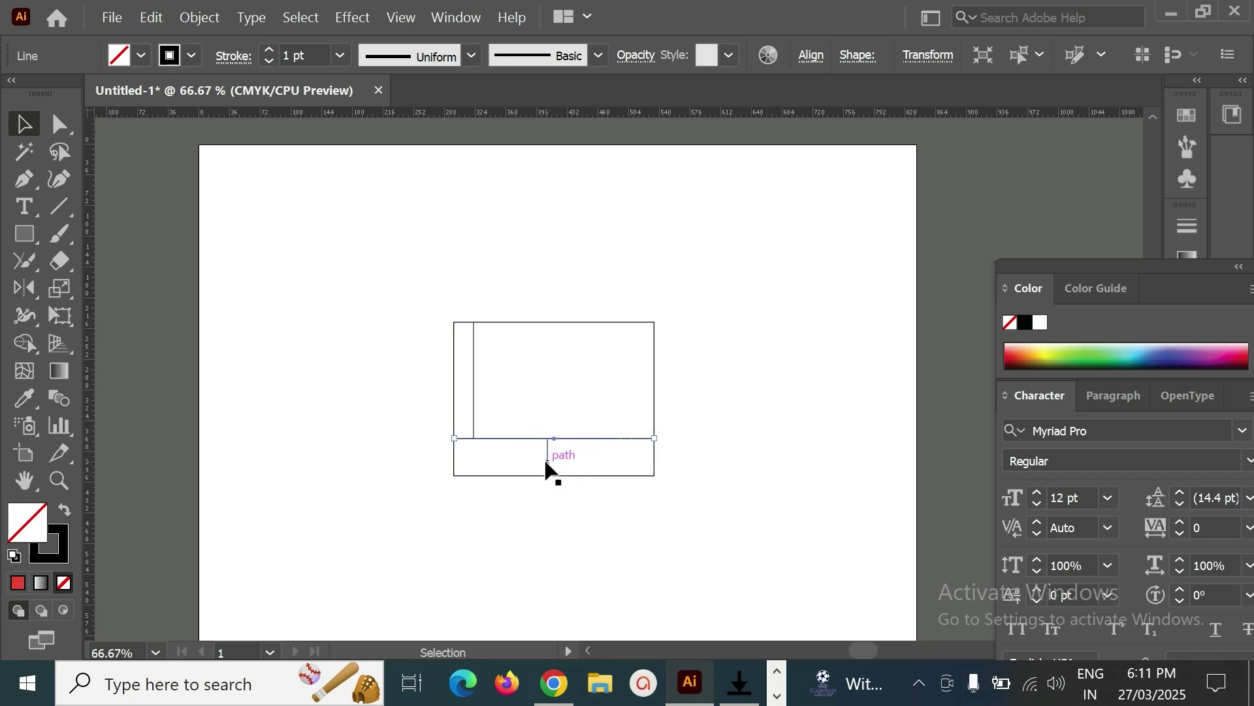
pyautogui.moveTo(547, 460); pyautogui.dragTo(556, 458)
pyautogui.click(618, 408)
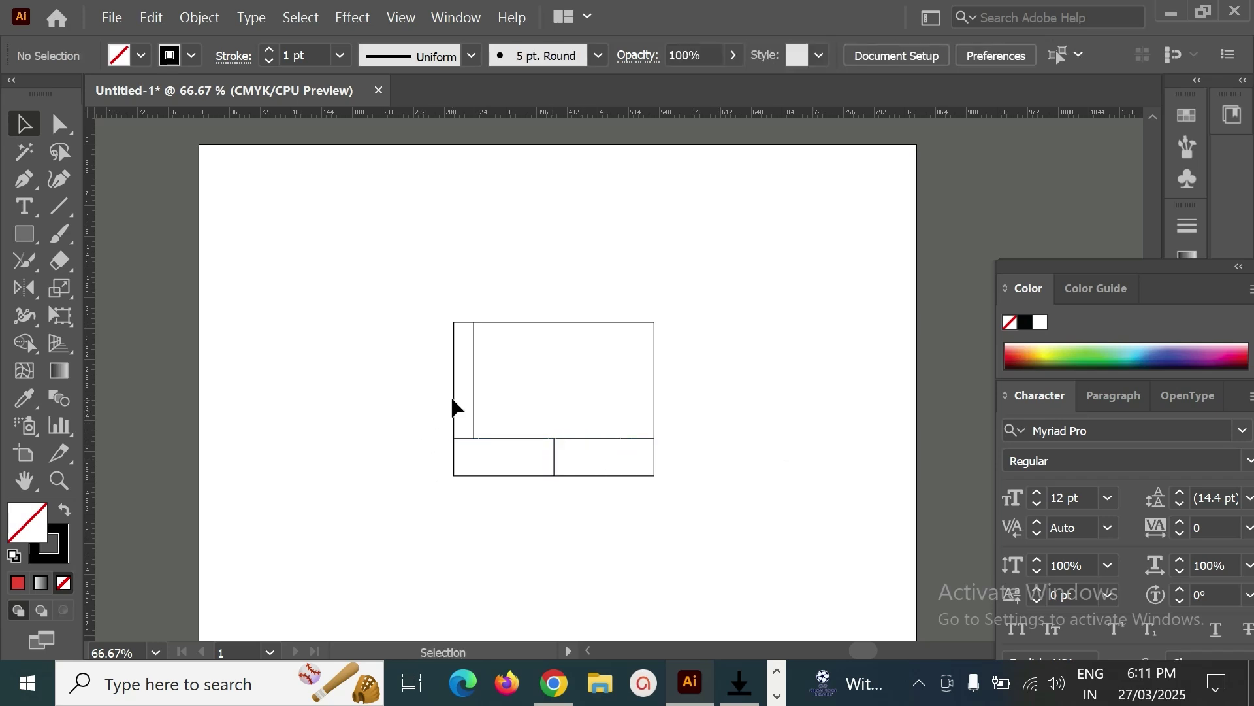
pyautogui.click(474, 395)
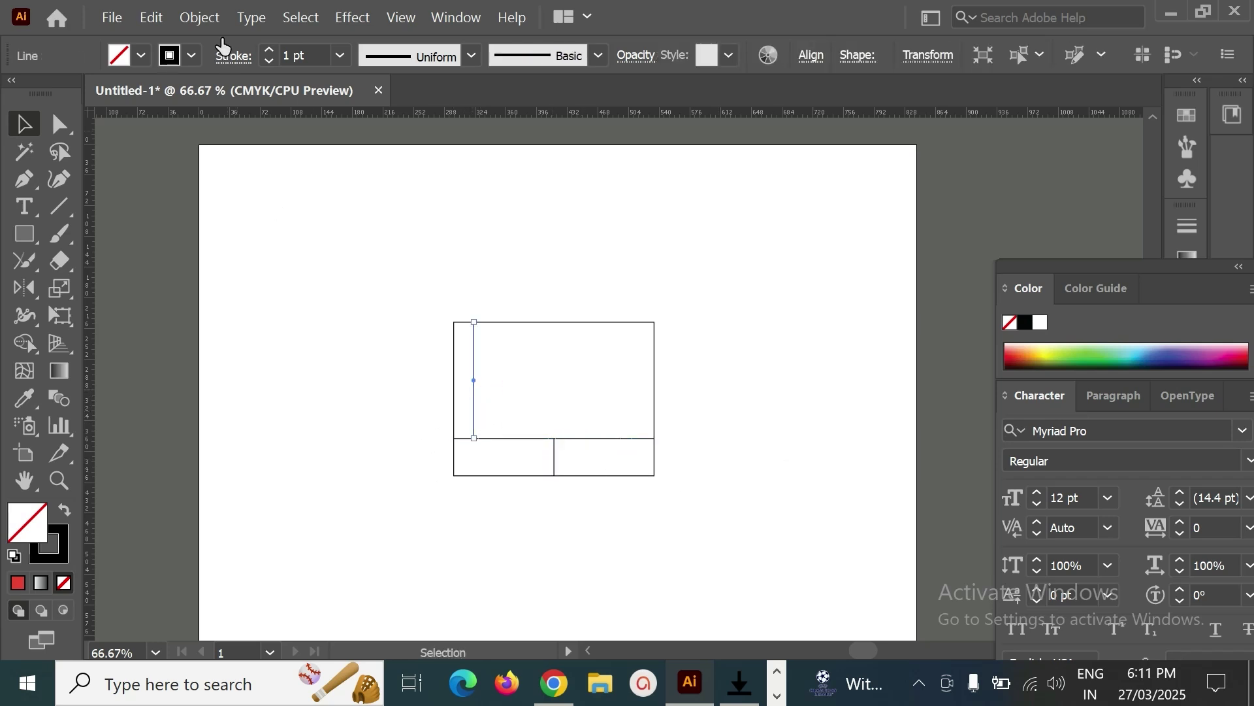
pyautogui.click(151, 18)
pyautogui.click(593, 233)
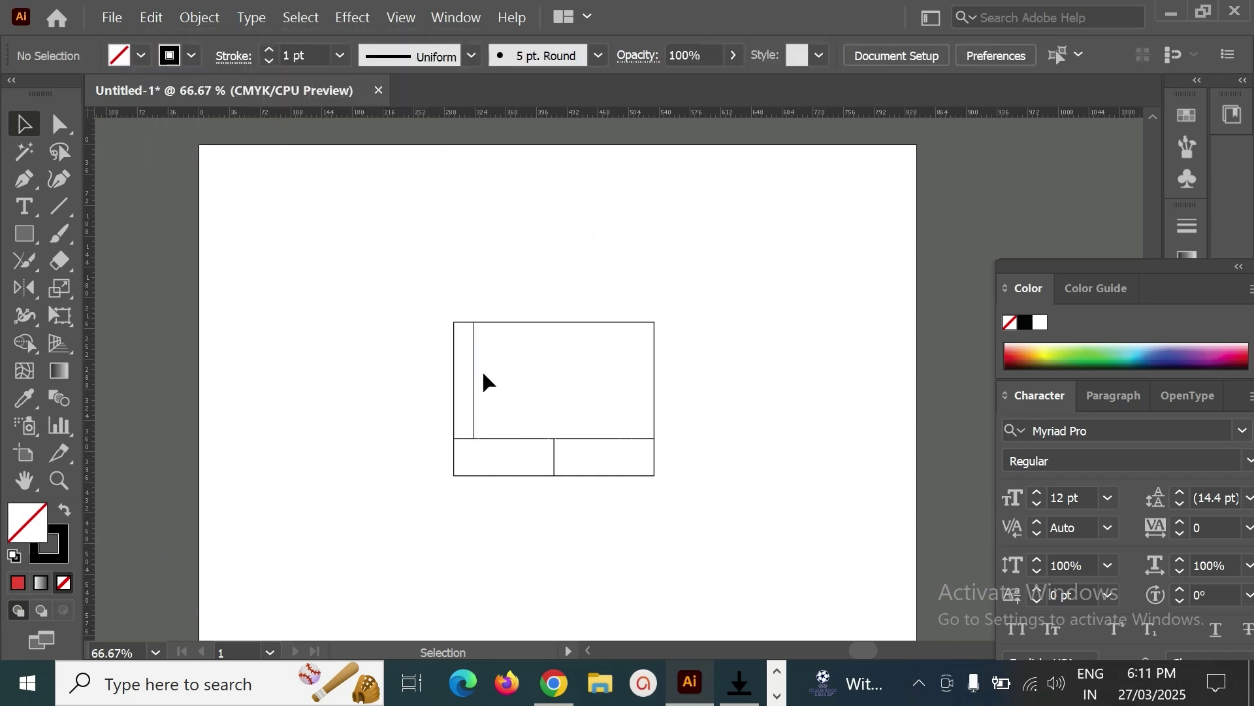
# Select the left vertical line in its original position, copy it and paste the copy in front
pyautogui.moveTo(473, 361); pyautogui.dragTo(491, 367)
pyautogui.hotkey('ctrl', 'z')
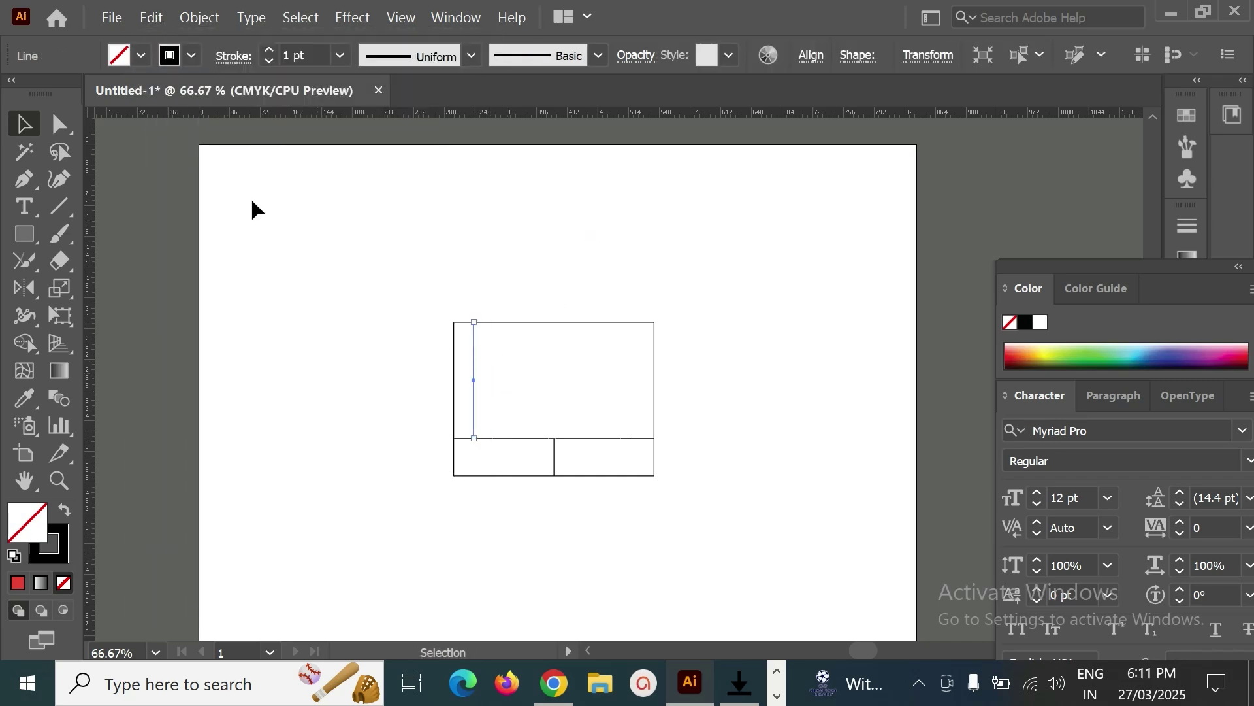
pyautogui.click(153, 19)
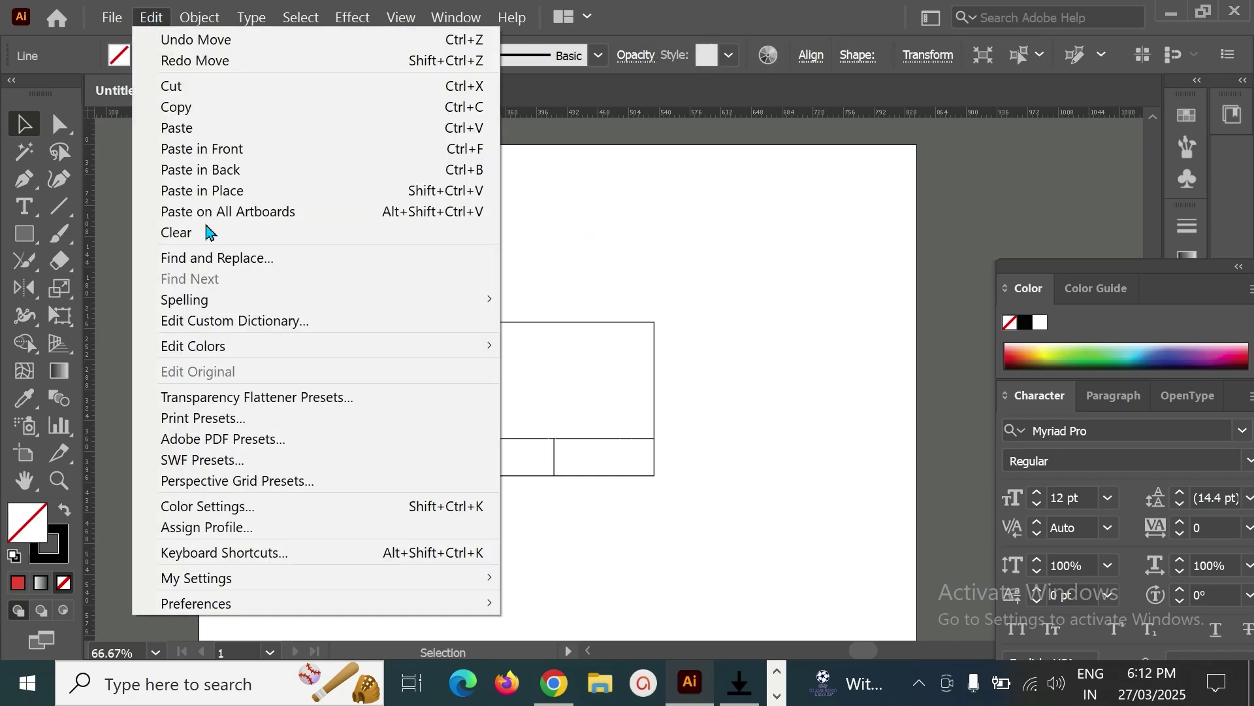
pyautogui.click(186, 115)
pyautogui.click(152, 18)
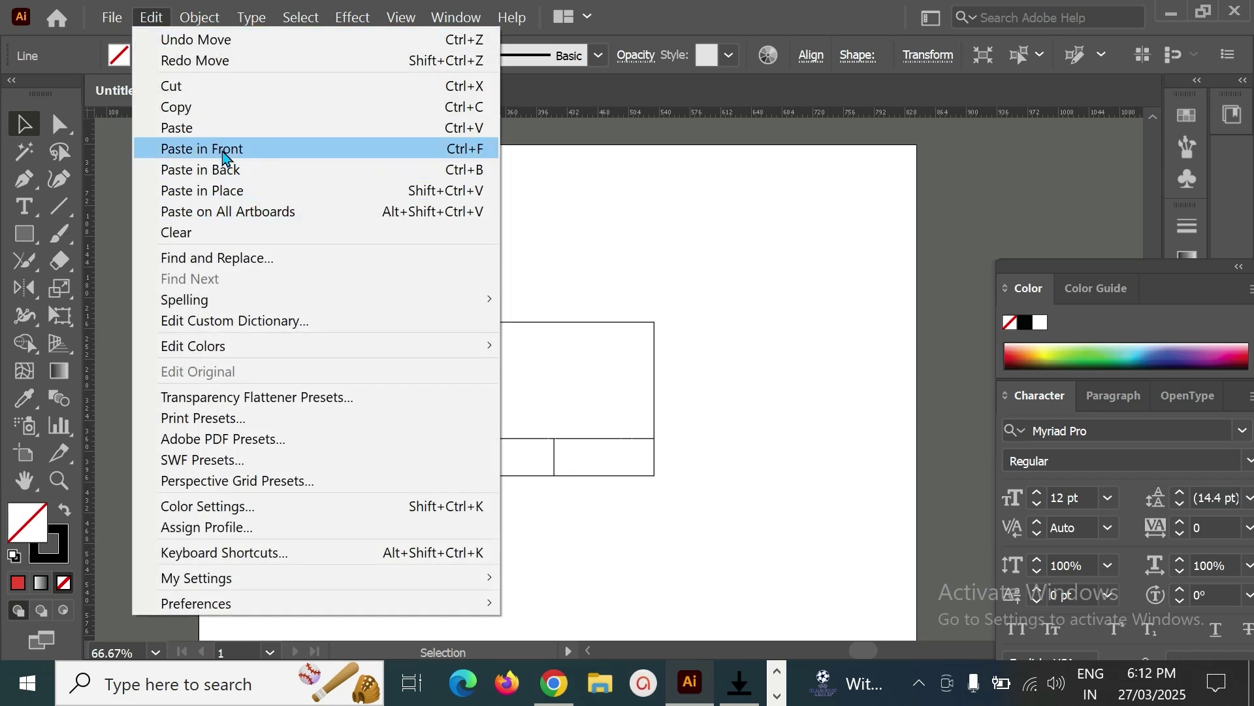
pyautogui.click(223, 151)
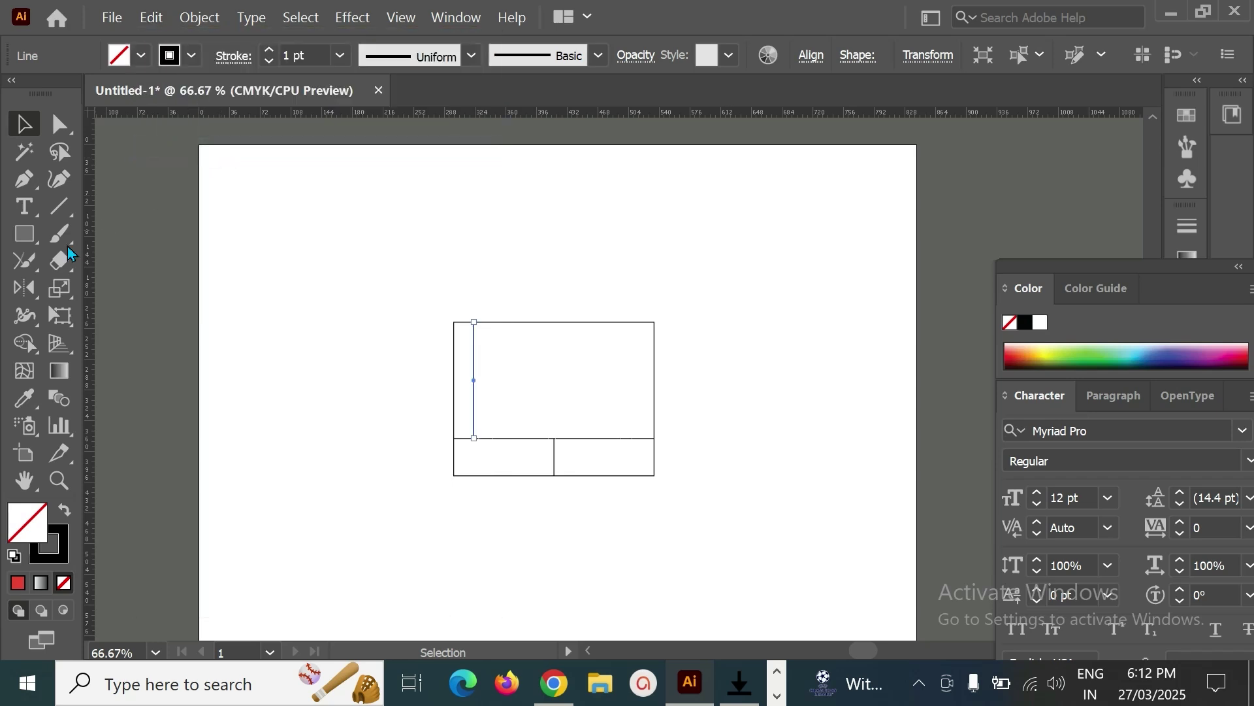
# Reflect the pasted vertical line across the centred lower divider to the rectangle's right side
pyautogui.click(28, 289)
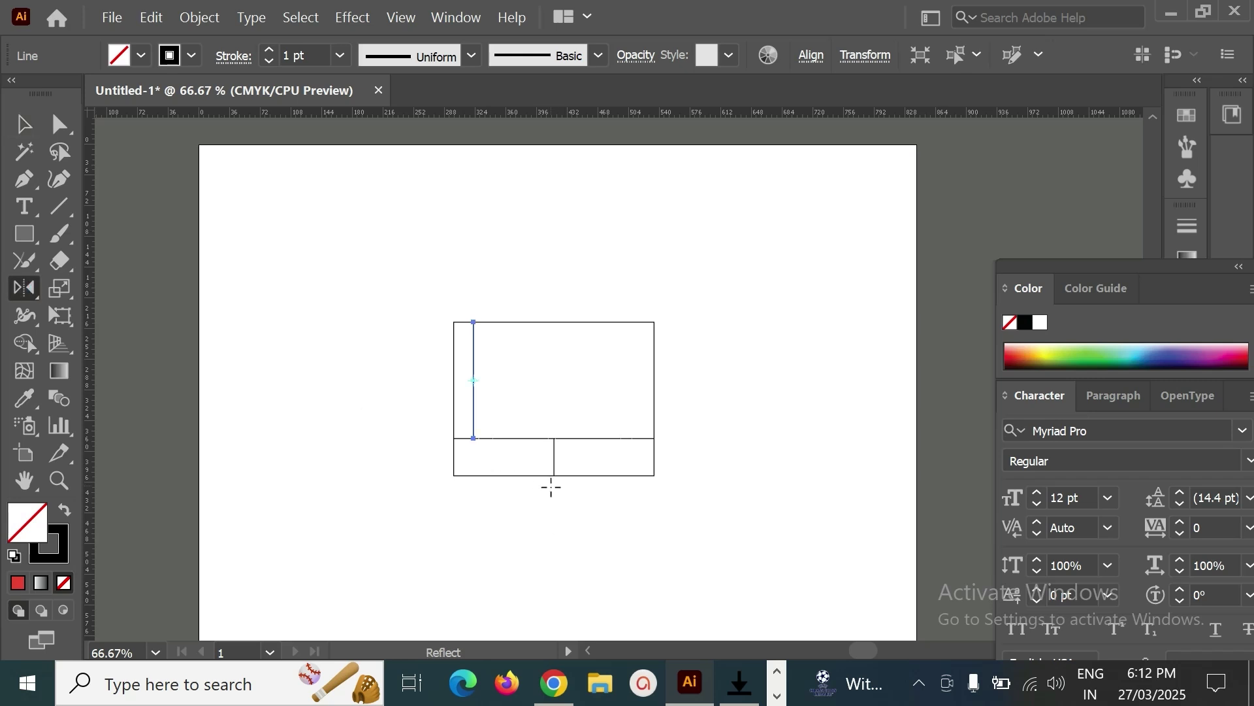
pyautogui.click(554, 475)
pyautogui.moveTo(554, 444); pyautogui.dragTo(554, 441)
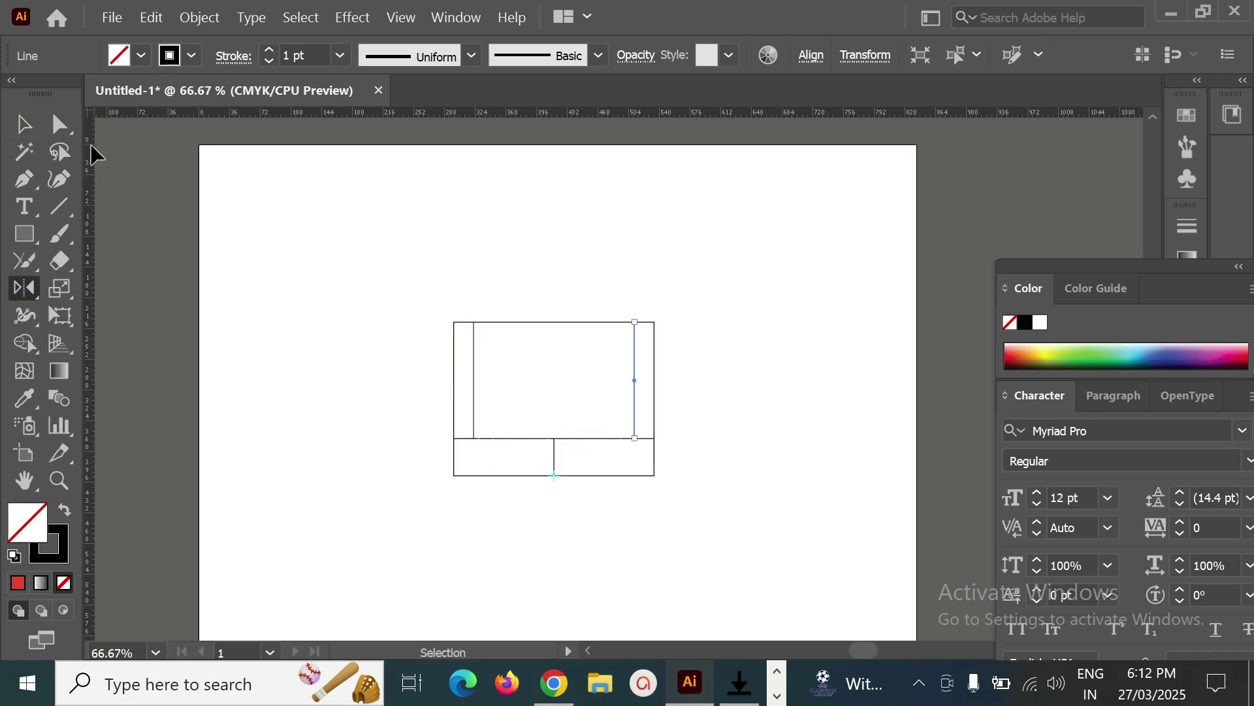
pyautogui.click(24, 125)
pyautogui.click(709, 268)
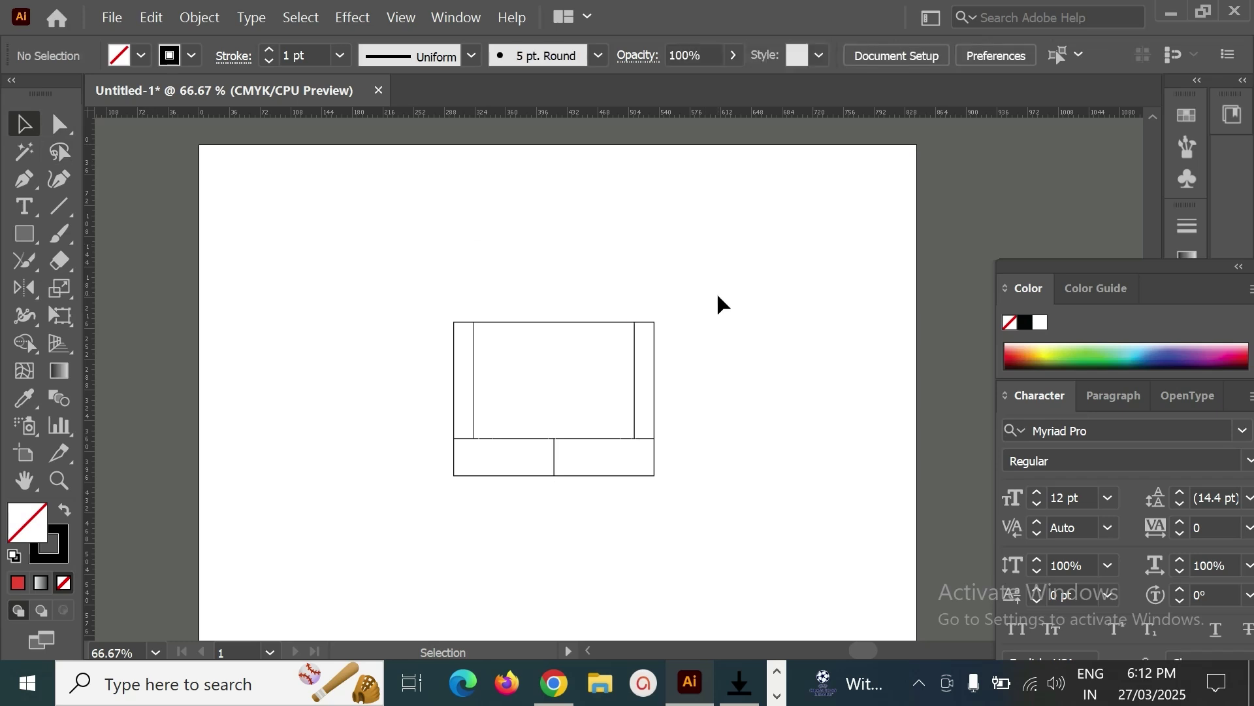
# Draw two diagonal lines from the tops of the inner vertical lines down to the midpoint of the horizontal line
pyautogui.click(58, 207)
pyautogui.moveTo(473, 322); pyautogui.dragTo(554, 439)
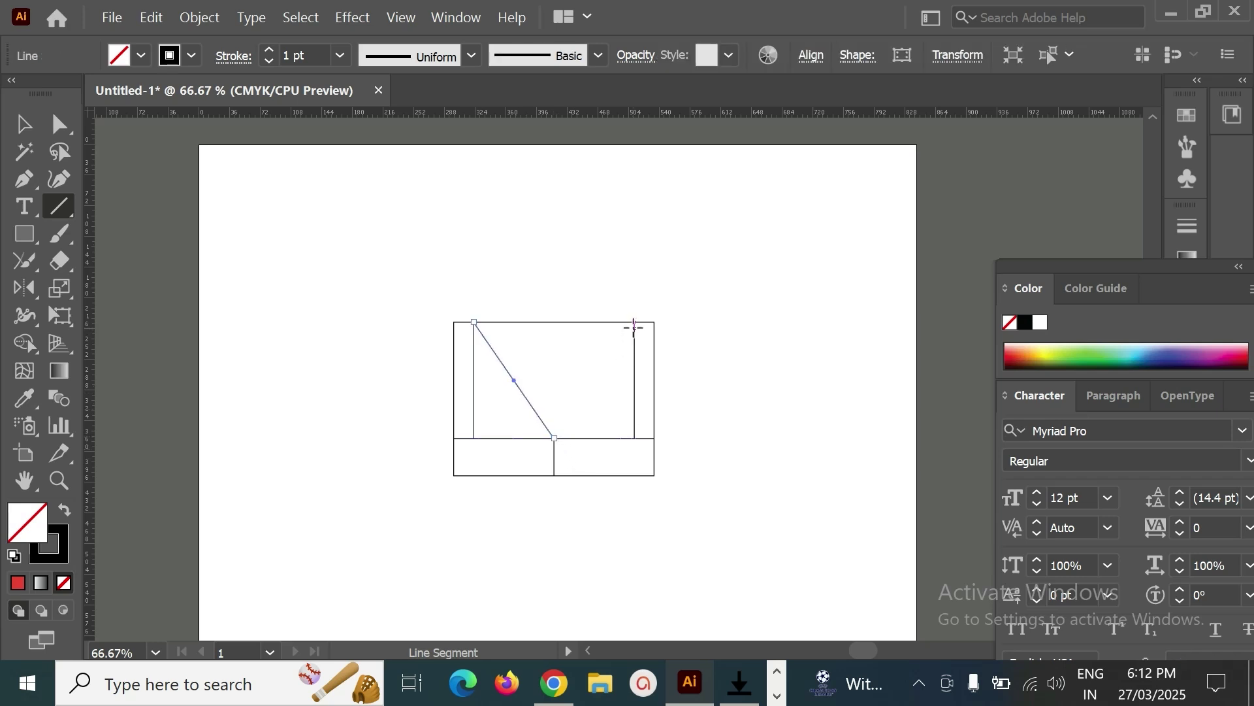
pyautogui.moveTo(634, 322); pyautogui.dragTo(554, 439)
pyautogui.click(23, 123)
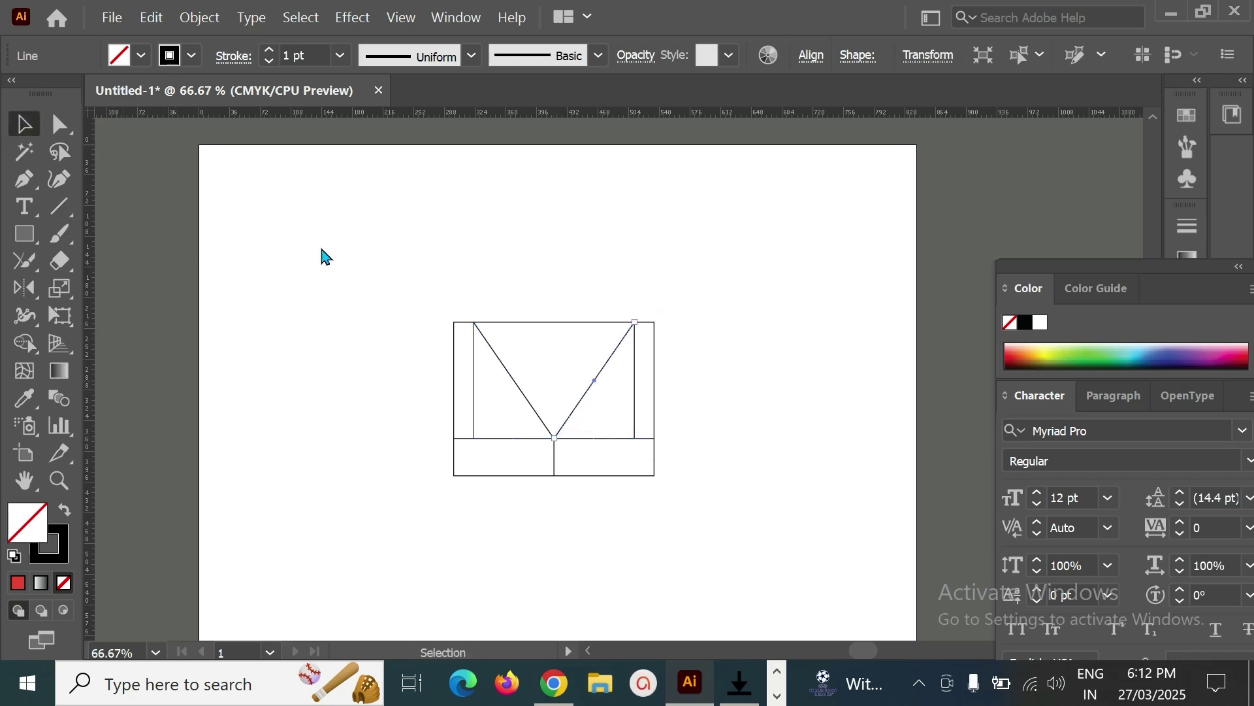
# Extend both inner vertical lines down to the rectangle's lower edge and delete the short central divider
pyautogui.click(480, 411)
pyautogui.click(475, 404)
pyautogui.keyDown('shift'); pyautogui.click(636, 406); pyautogui.keyUp('shift')
pyautogui.moveTo(554, 438); pyautogui.dragTo(554, 476)
pyautogui.click(763, 406)
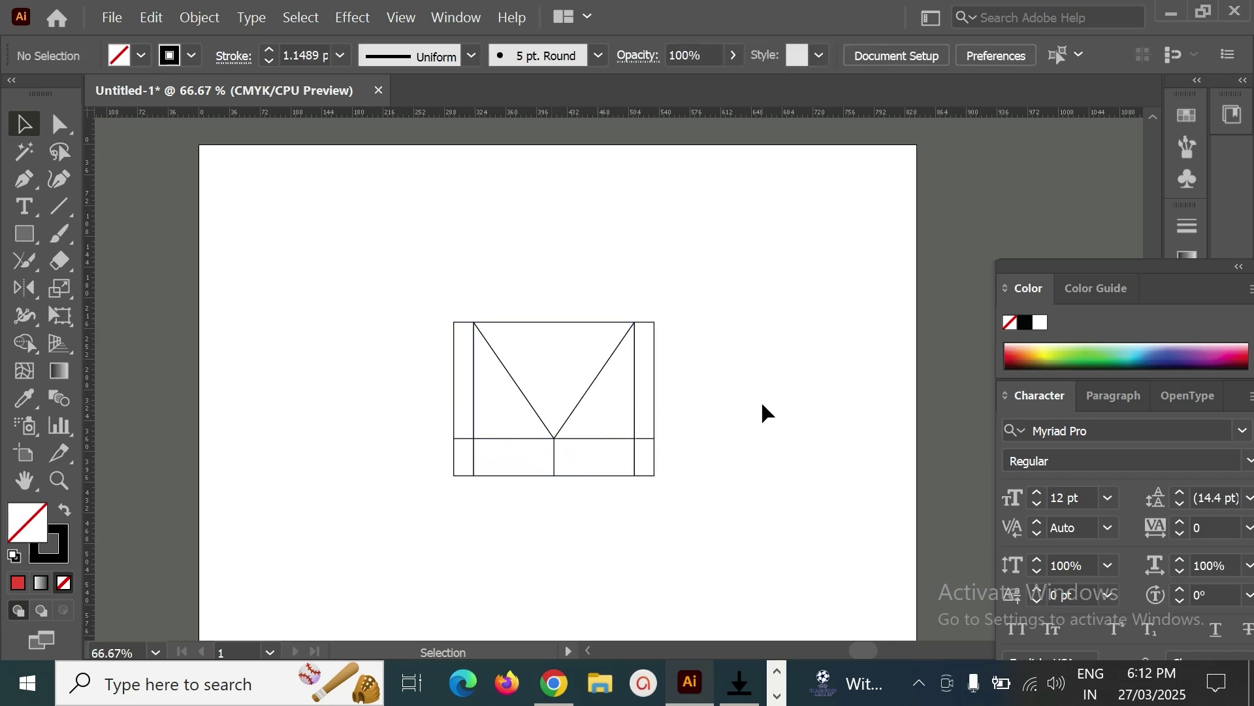
pyautogui.click(554, 465)
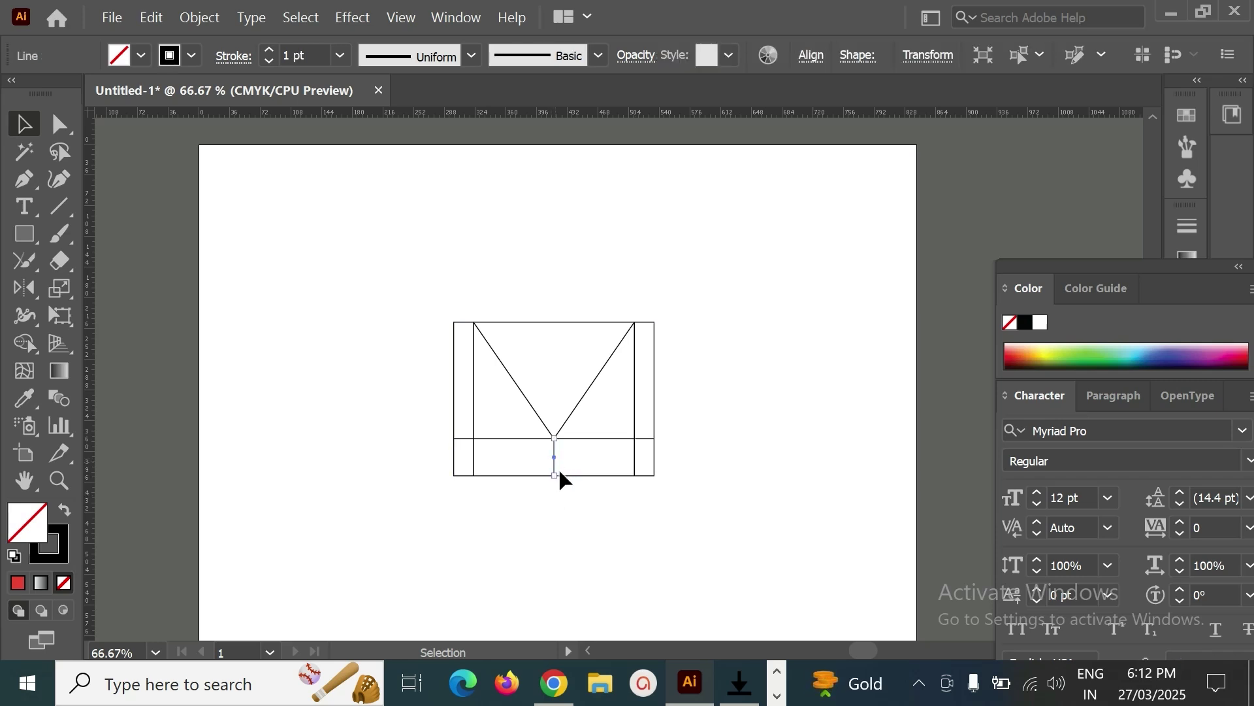
pyautogui.press('Delete')
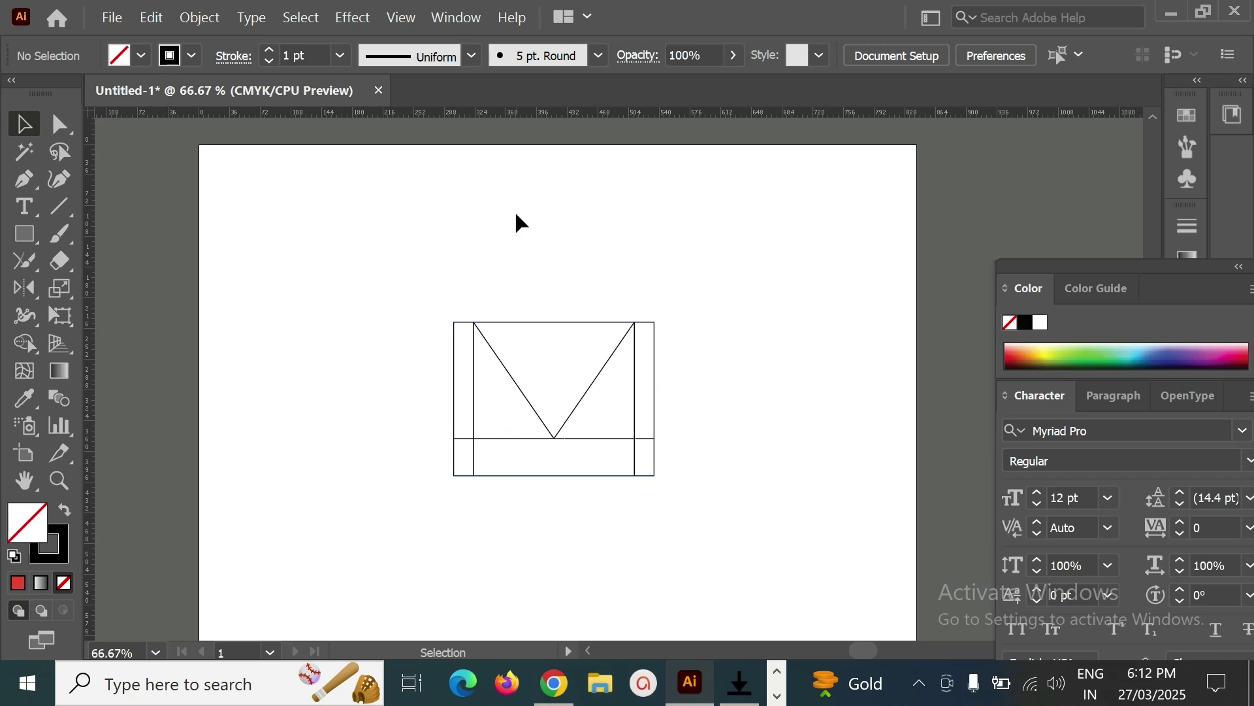
# Select the two verticals and two diagonals, and join each vertical's top end to its diagonal with the Join tool
pyautogui.click(475, 405)
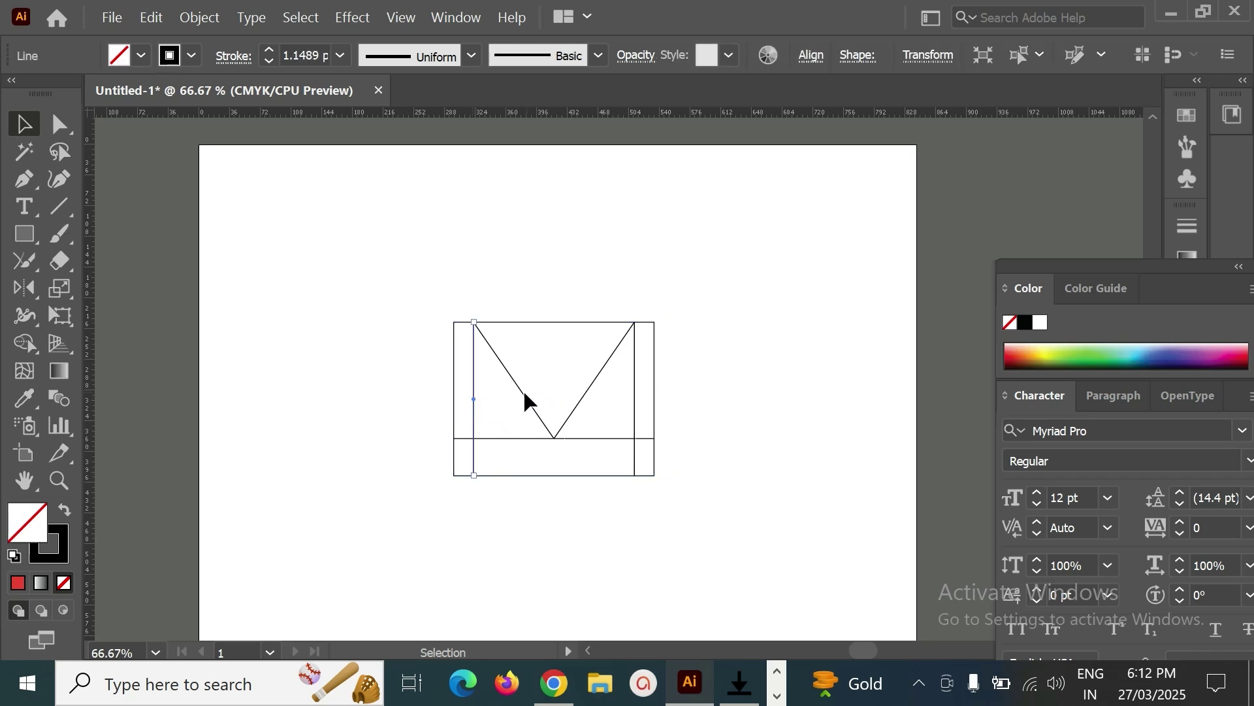
pyautogui.keyDown('shift'); pyautogui.click(523, 393); pyautogui.keyUp('shift')
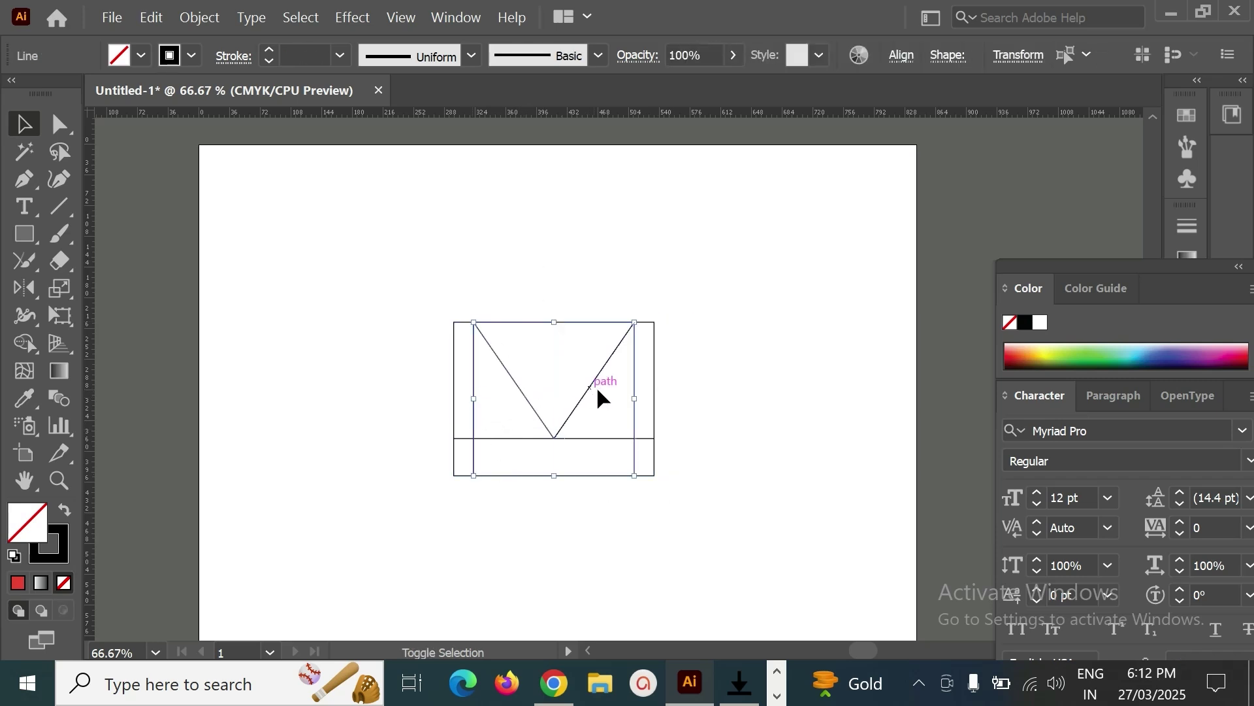
pyautogui.keyDown('shift'); pyautogui.click(596, 377); pyautogui.keyUp('shift')
pyautogui.keyDown('shift'); pyautogui.click(629, 391); pyautogui.keyUp('shift')
pyautogui.press('Delete')
pyautogui.hotkey('ctrl', 'z')
pyautogui.click(24, 261)
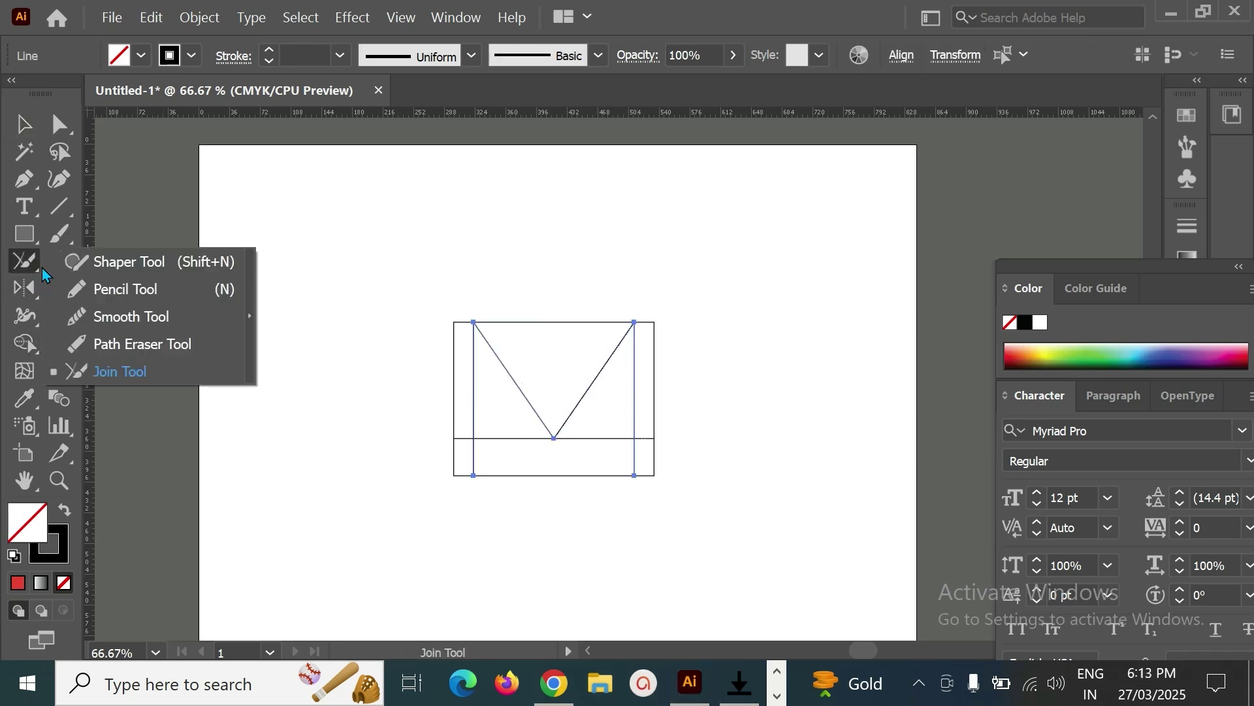
pyautogui.click(147, 374)
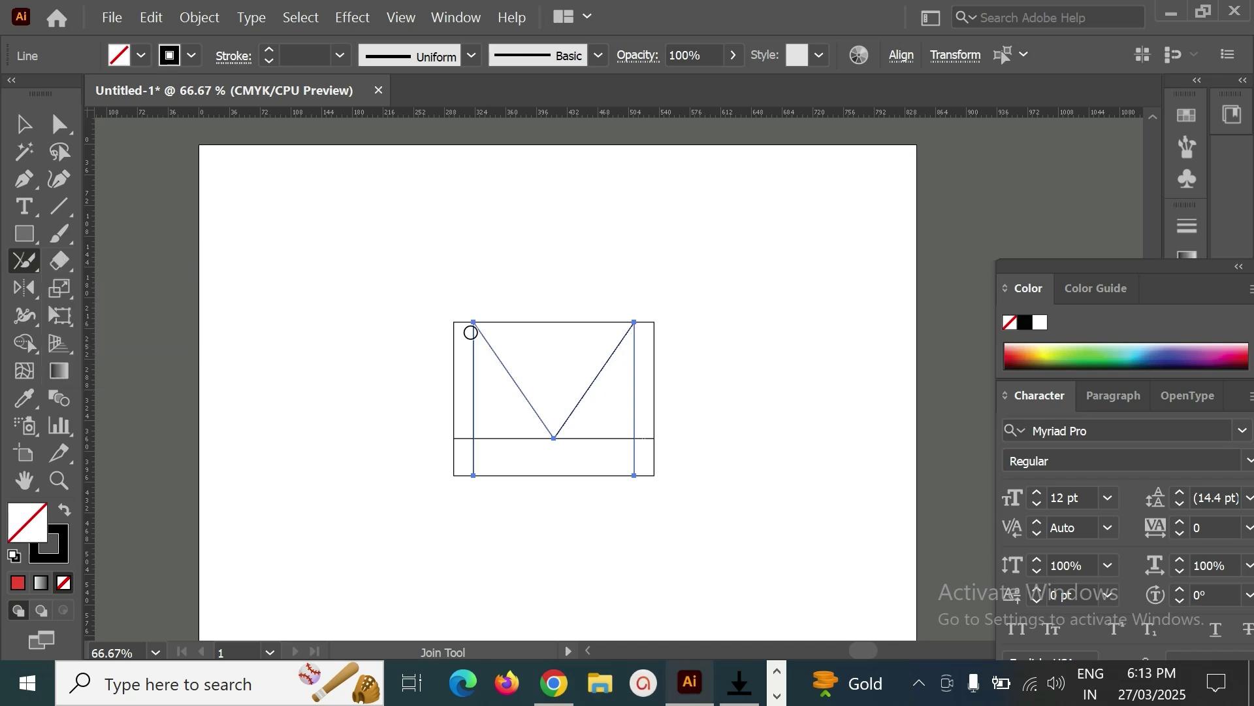
pyautogui.moveTo(470, 324); pyautogui.dragTo(481, 327)
pyautogui.moveTo(637, 326); pyautogui.dragTo(644, 341)
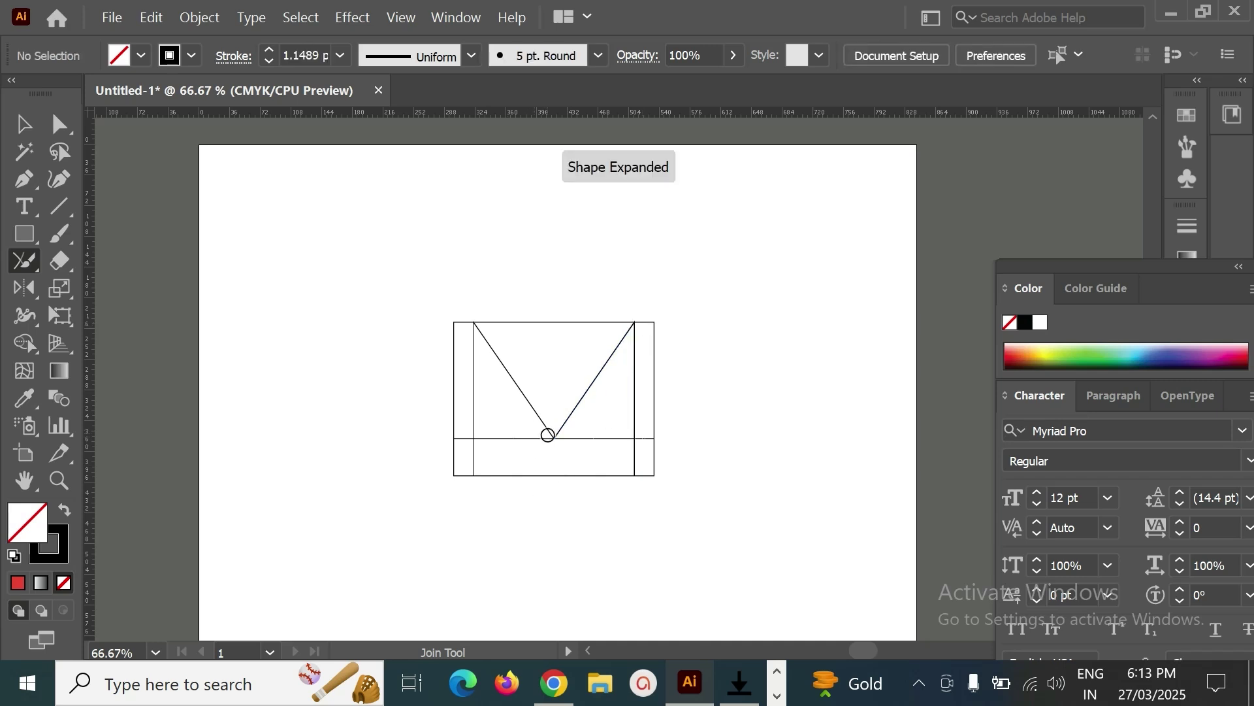
# Try to join the two diagonals where they meet on the horizontal line
pyautogui.moveTo(540, 434); pyautogui.dragTo(579, 437)
pyautogui.press('v')
pyautogui.click(573, 413)
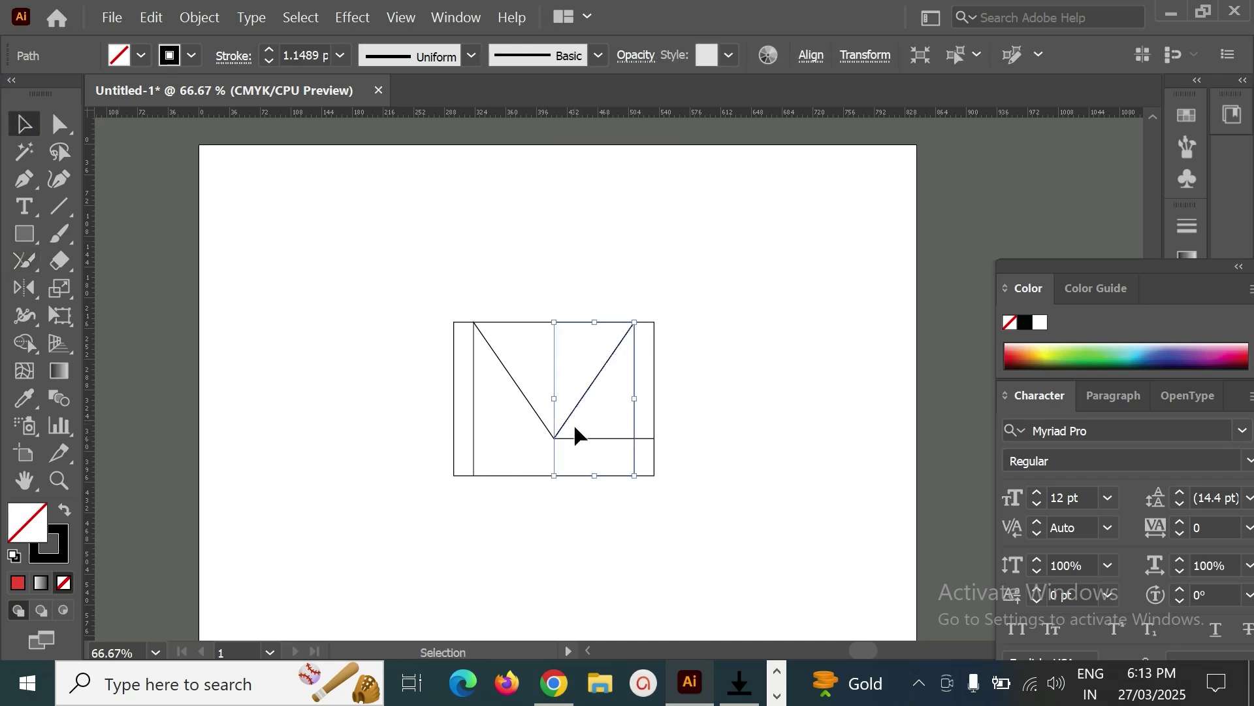
pyautogui.moveTo(587, 444); pyautogui.dragTo(590, 475)
pyautogui.press('a')
pyautogui.hotkey('ctrl', 'z')
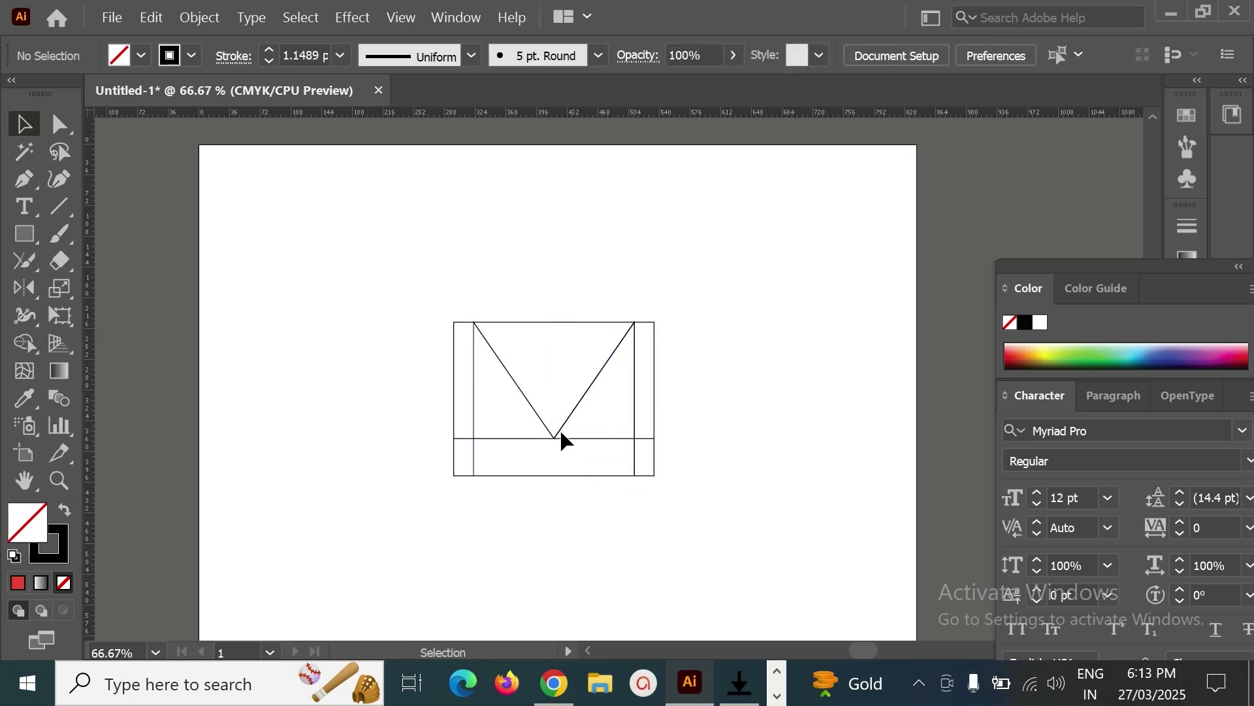
# Select both vertical-and-diagonal paths and join them at the central meeting point into one M-shaped path
pyautogui.click(568, 429)
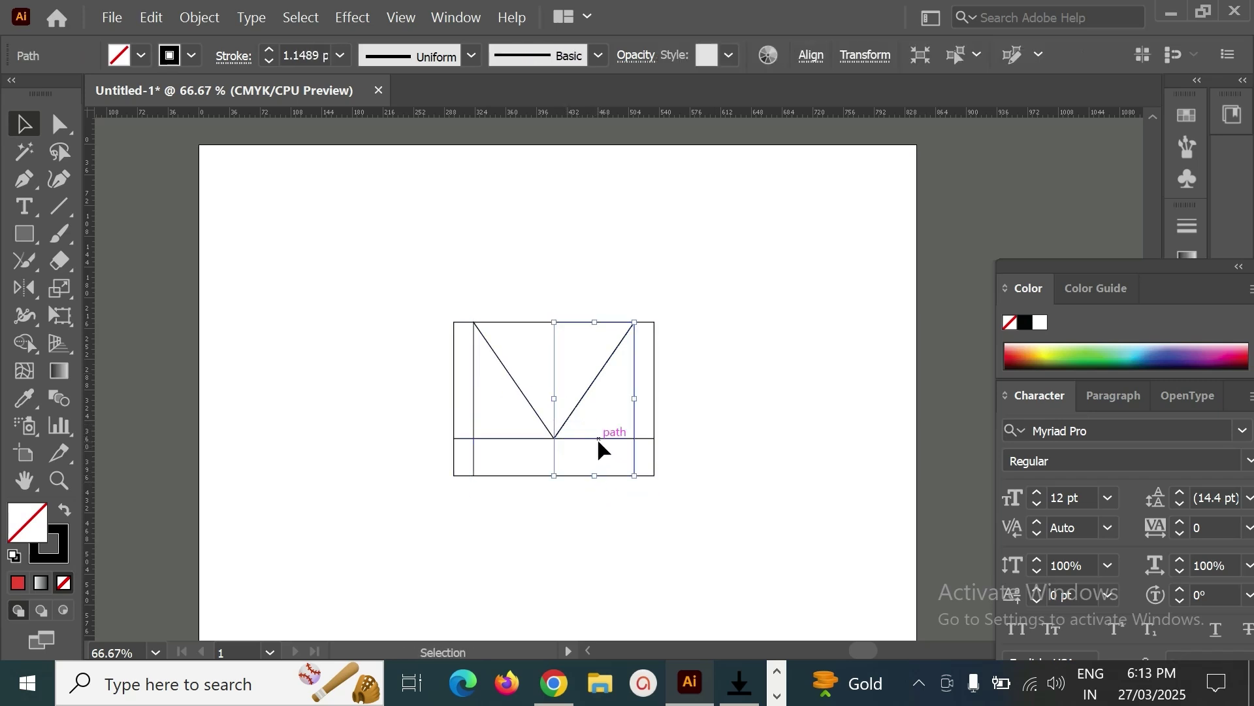
pyautogui.hotkey('ctrl', 'shift', 'a')
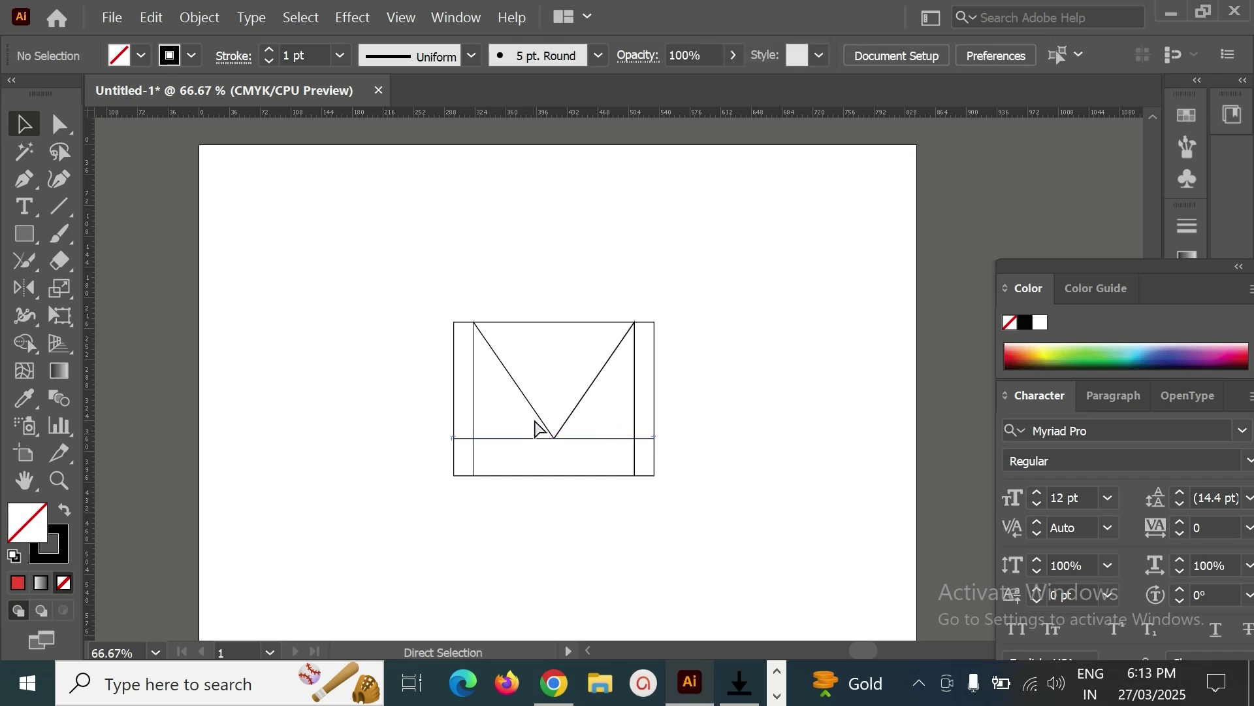
pyautogui.click(536, 418)
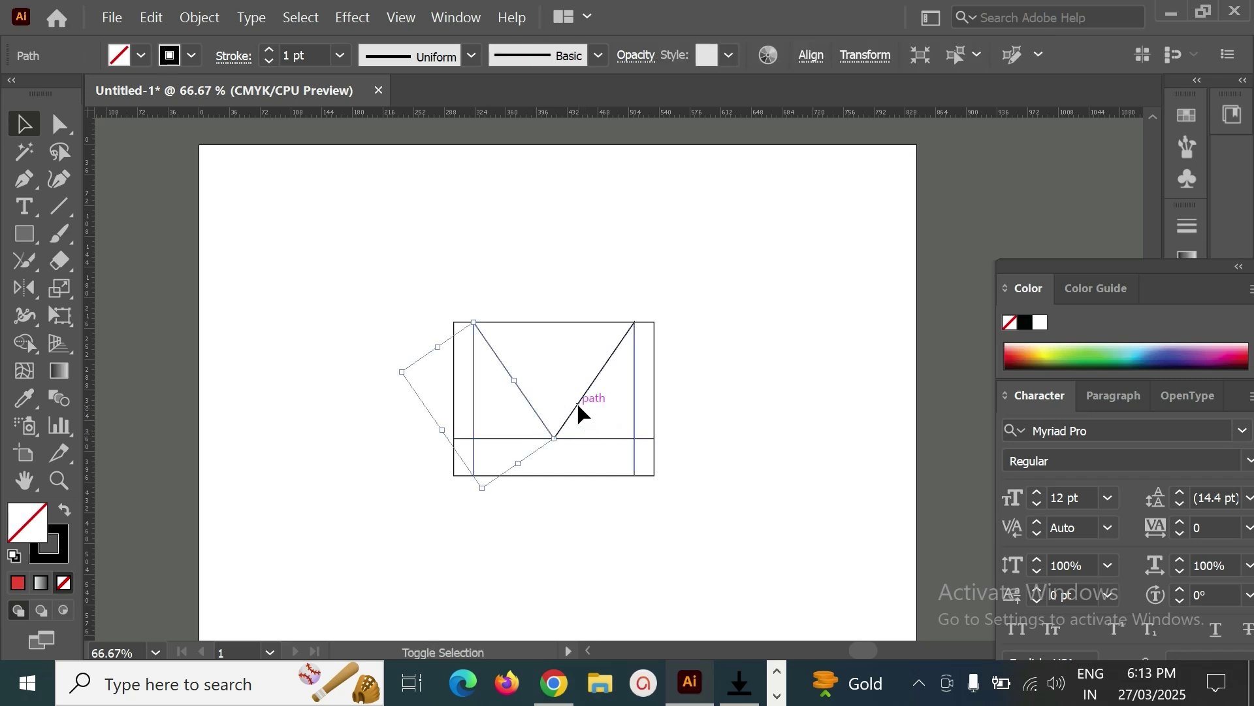
pyautogui.click(24, 260)
pyautogui.moveTo(560, 438); pyautogui.dragTo(607, 459)
pyautogui.click(24, 123)
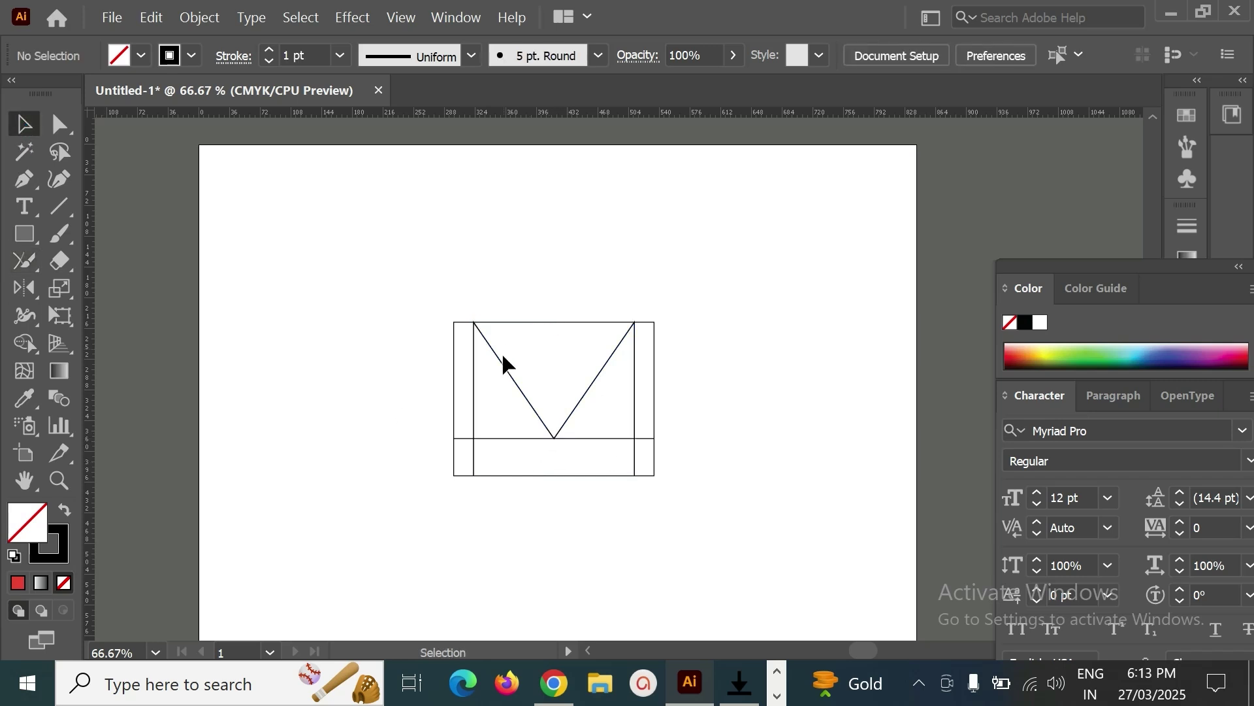
pyautogui.moveTo(512, 374); pyautogui.dragTo(439, 324)
pyautogui.hotkey('ctrl', 'z')
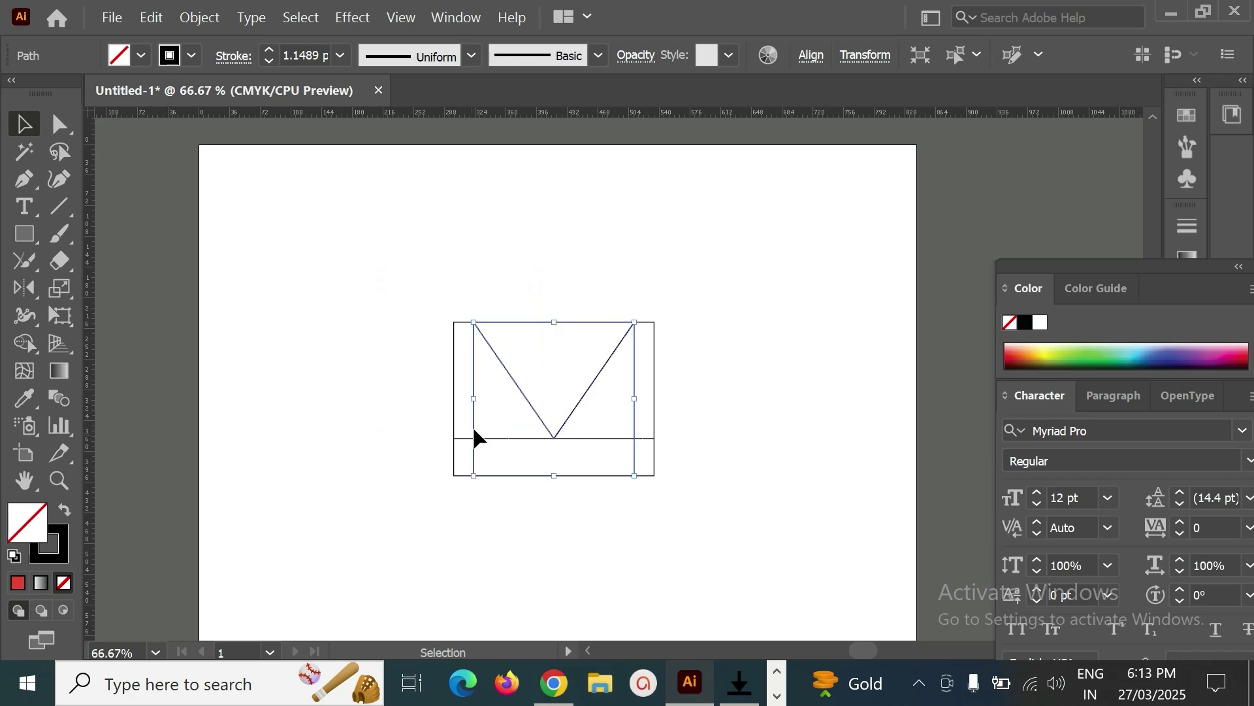
# Round the two upper corners of the M-shaped path to a radius of about 9.14 pt
pyautogui.click(607, 245)
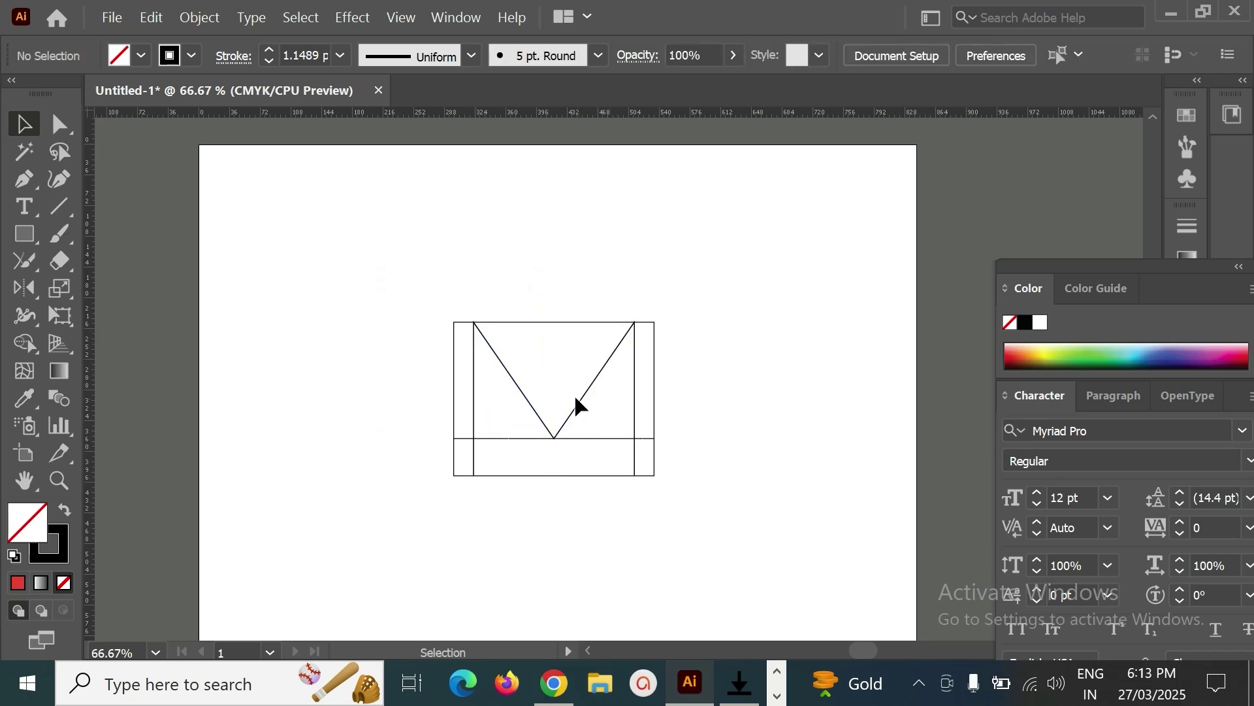
pyautogui.click(580, 398)
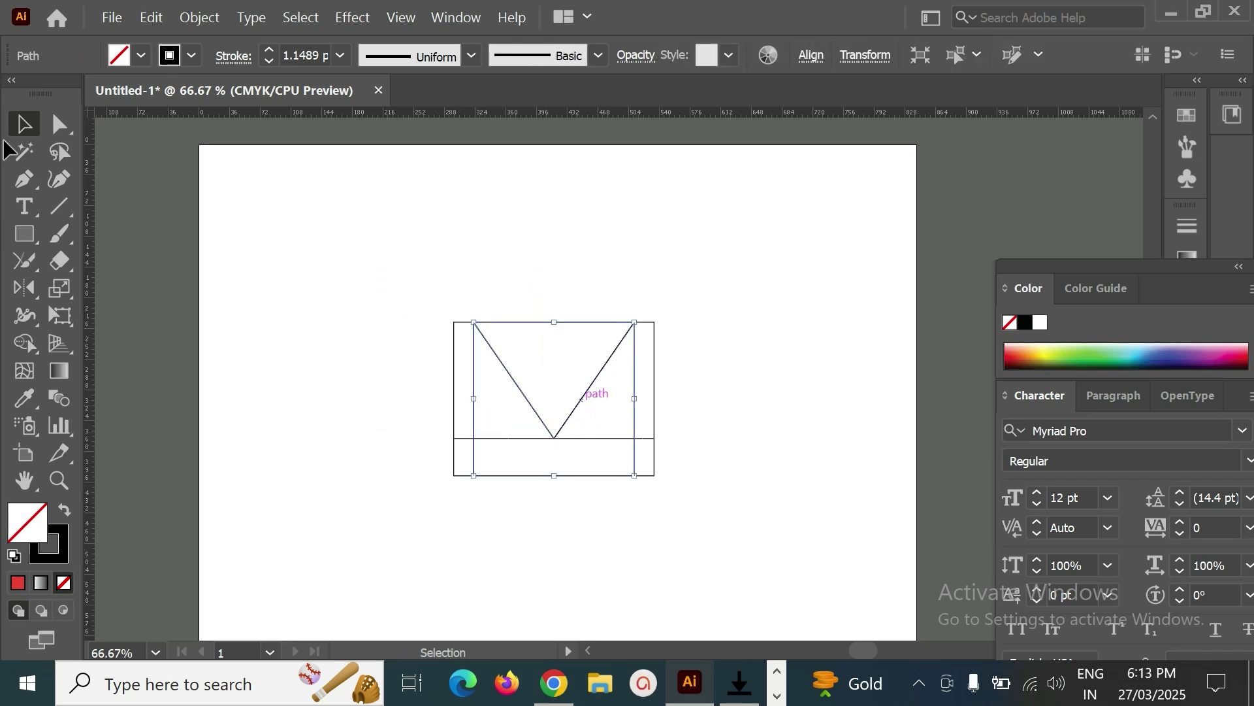
pyautogui.click(59, 123)
pyautogui.click(475, 324)
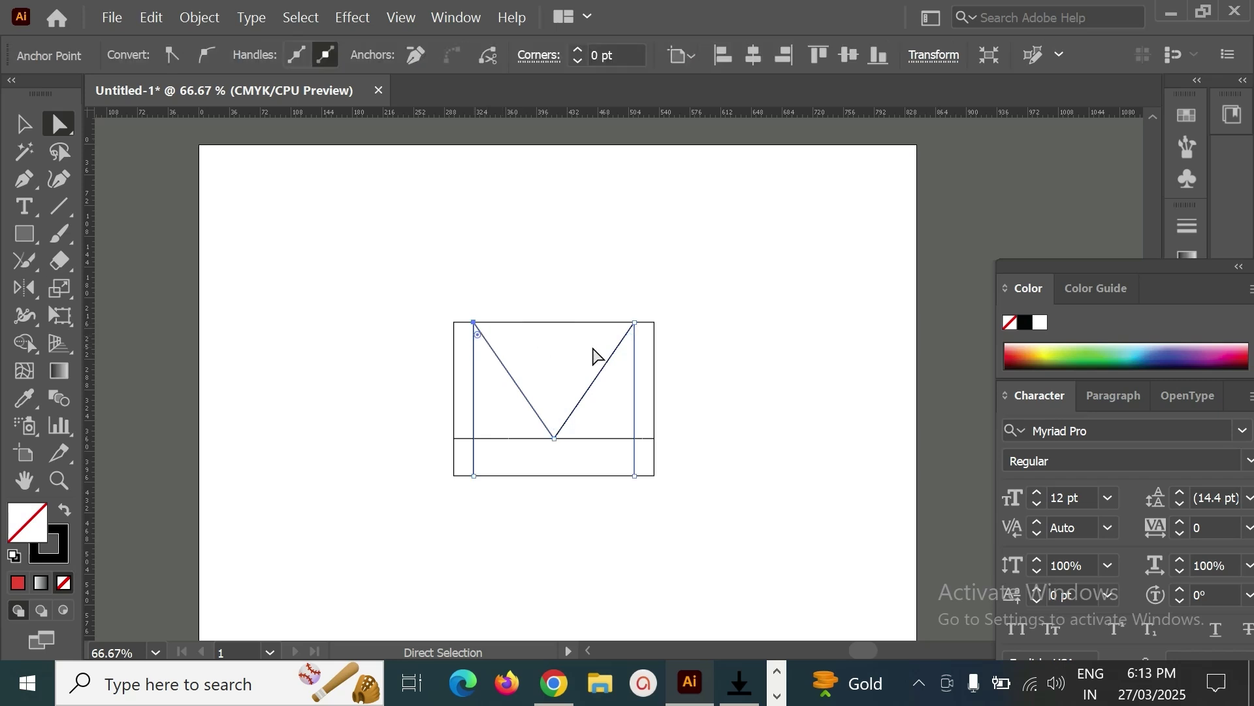
pyautogui.keyDown('shift'); pyautogui.click(635, 323); pyautogui.keyUp('shift')
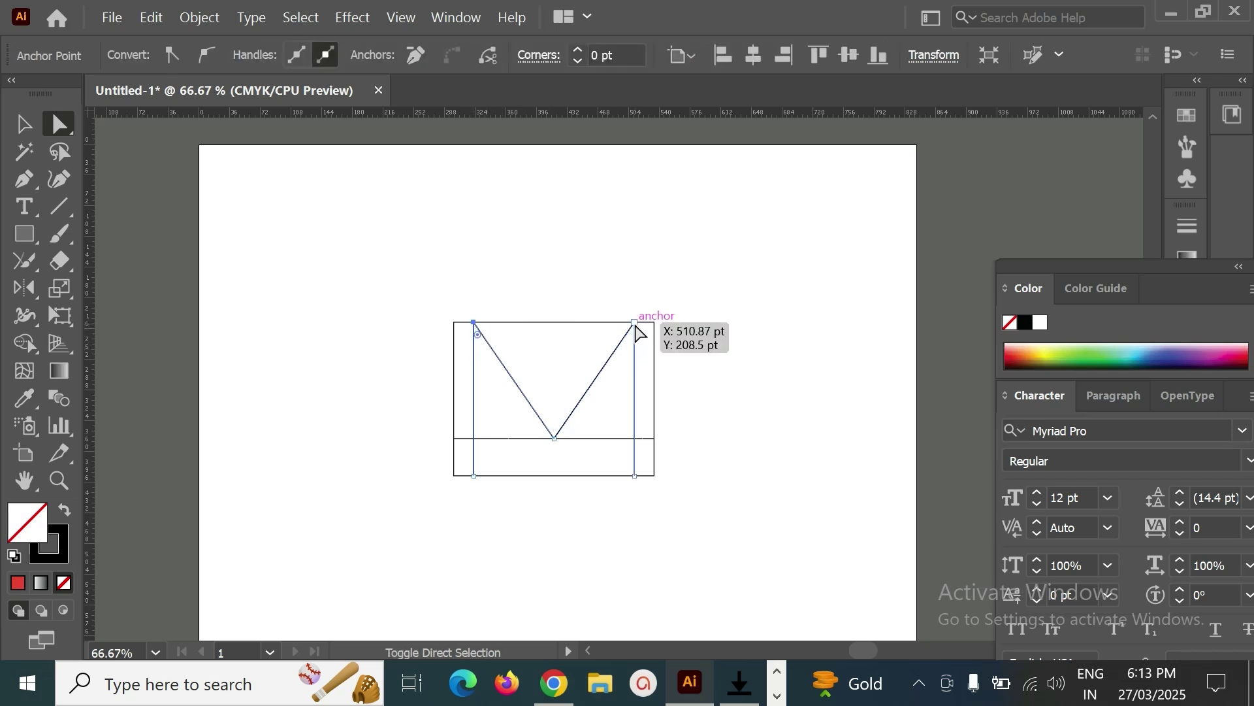
pyautogui.moveTo(480, 339); pyautogui.dragTo(479, 358)
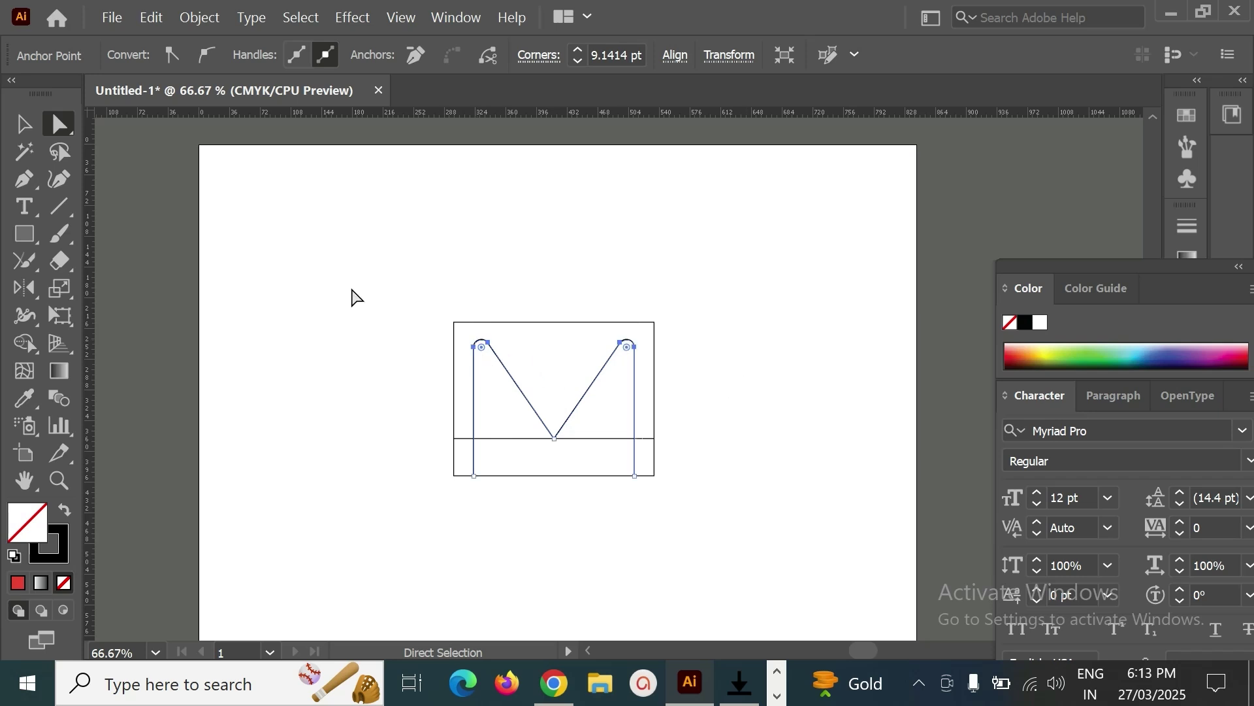
# Show the object properties and set the M-shaped path's stroke weight to 50 pt
pyautogui.click(17, 133)
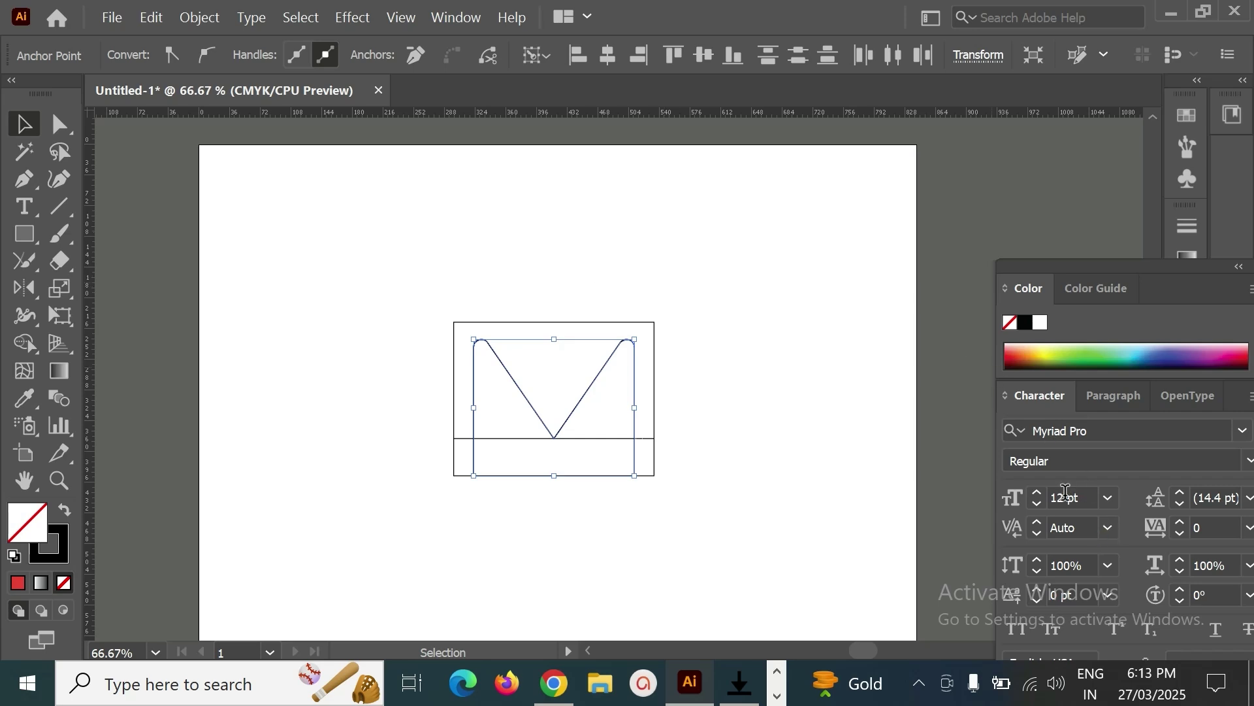
pyautogui.click(468, 22)
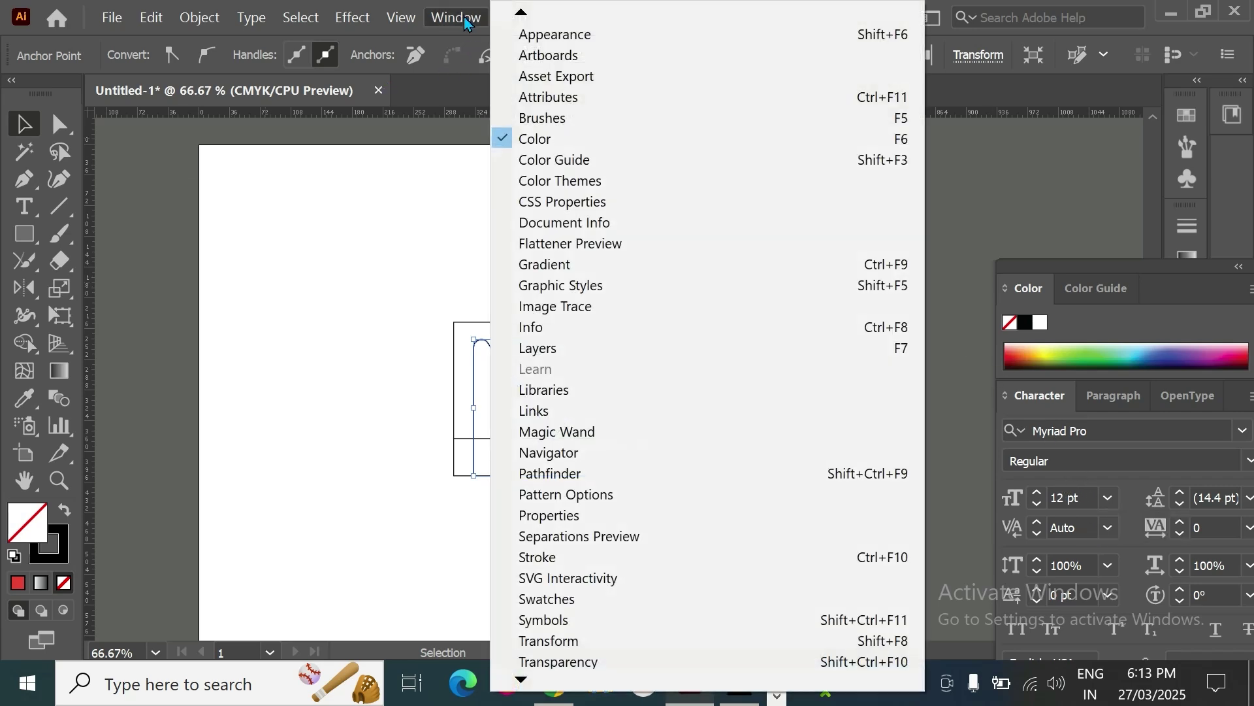
pyautogui.scroll(-4, 516, 560)
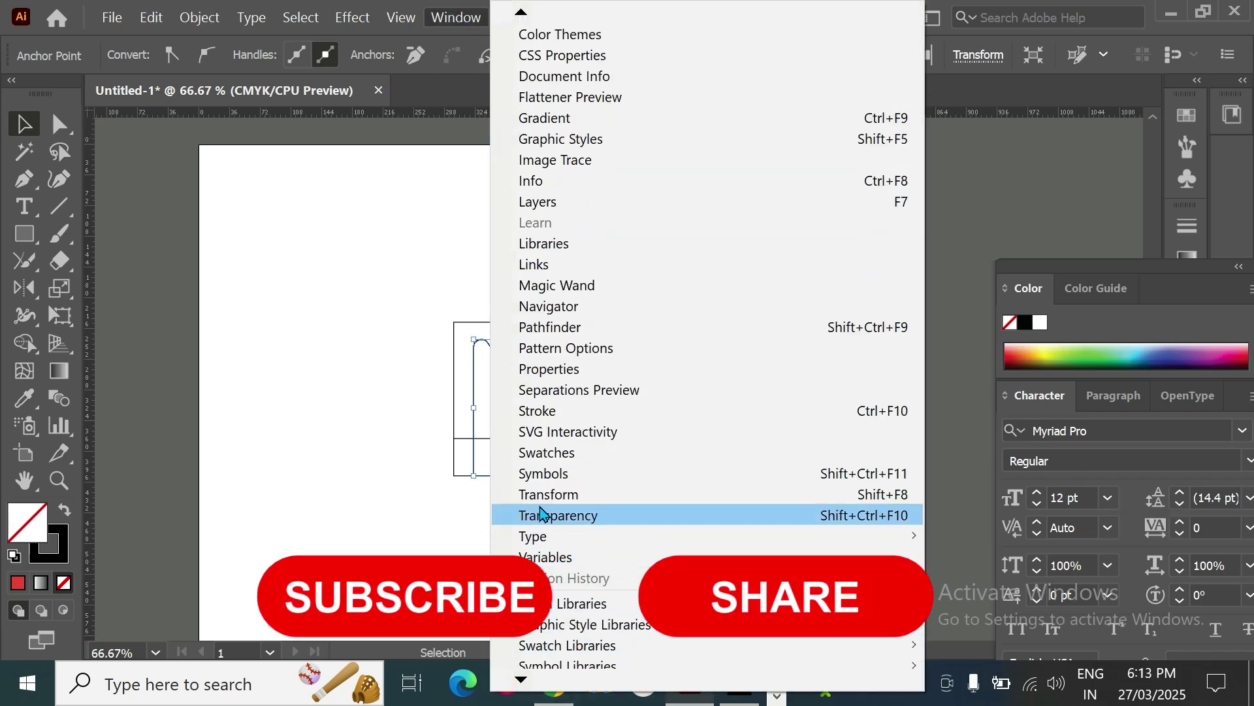
pyautogui.scroll(-1, 520, 660)
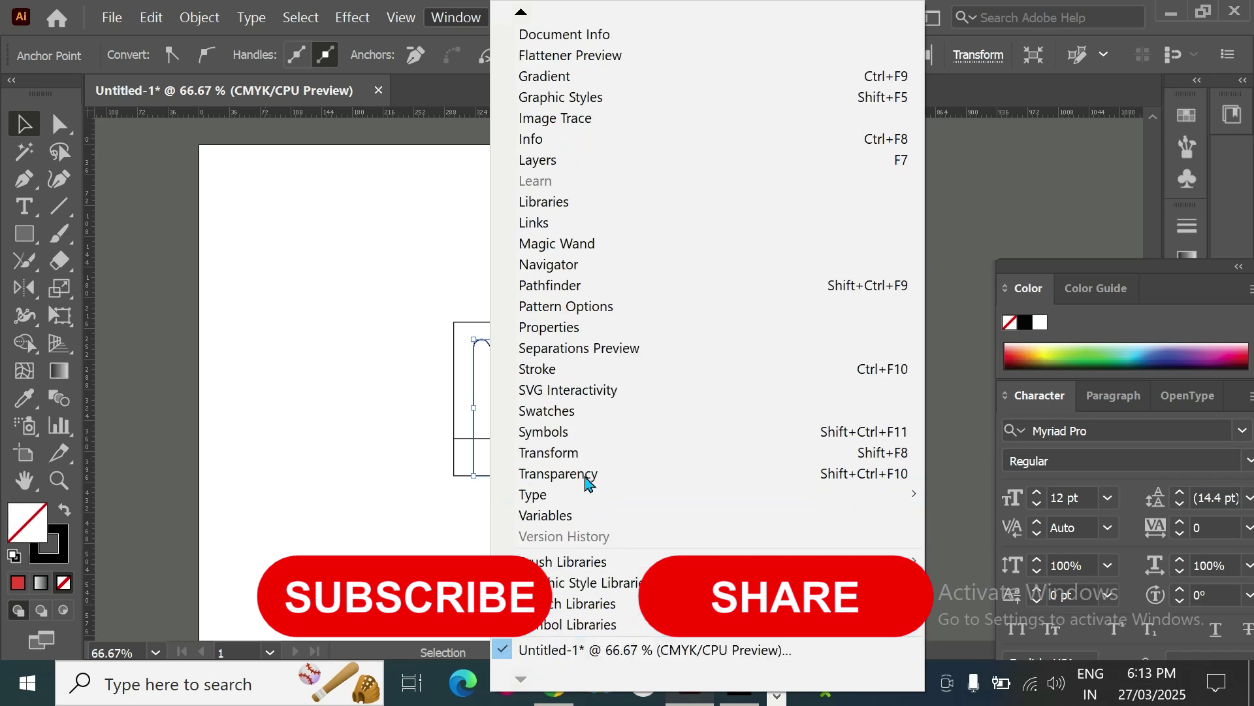
pyautogui.click(567, 327)
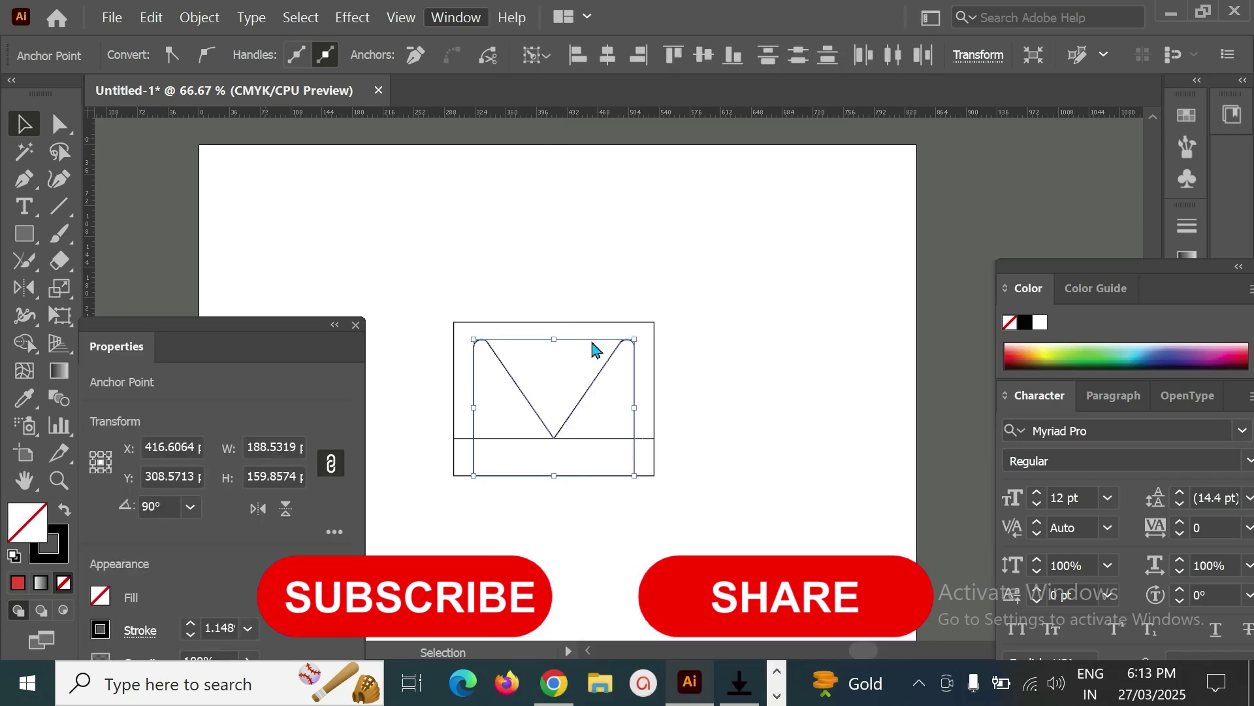
pyautogui.moveTo(176, 337); pyautogui.dragTo(208, 187)
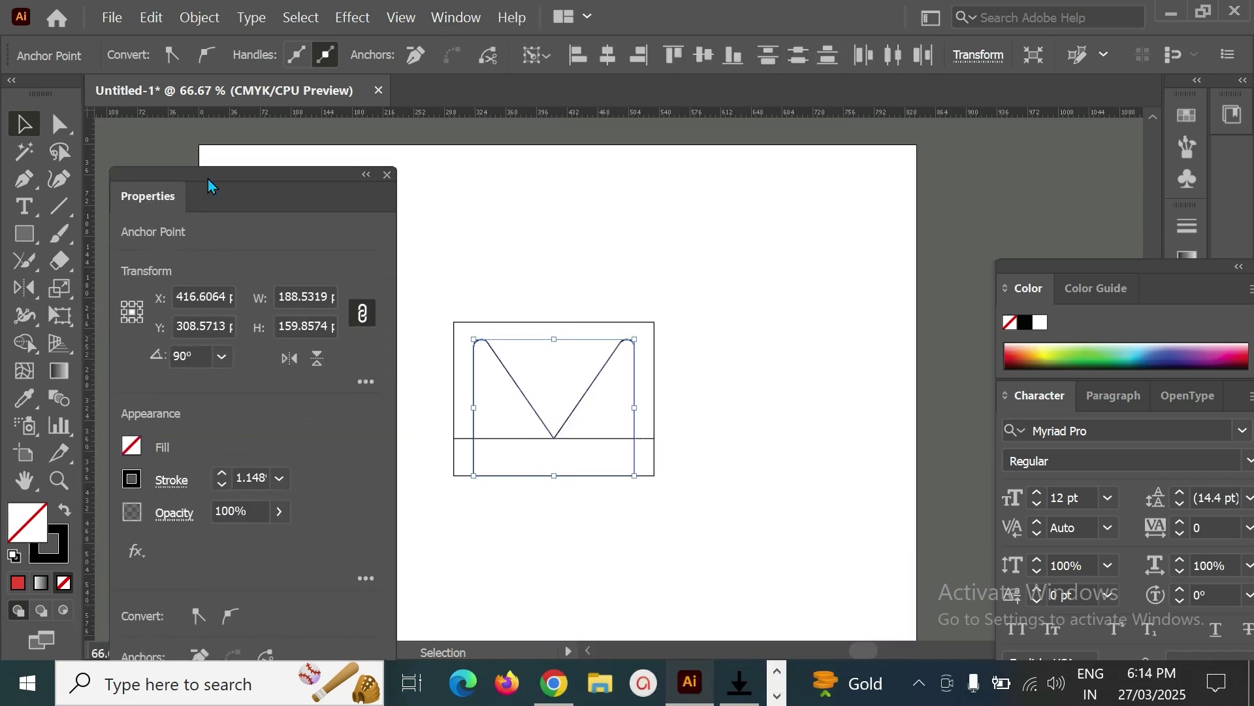
pyautogui.click(249, 477)
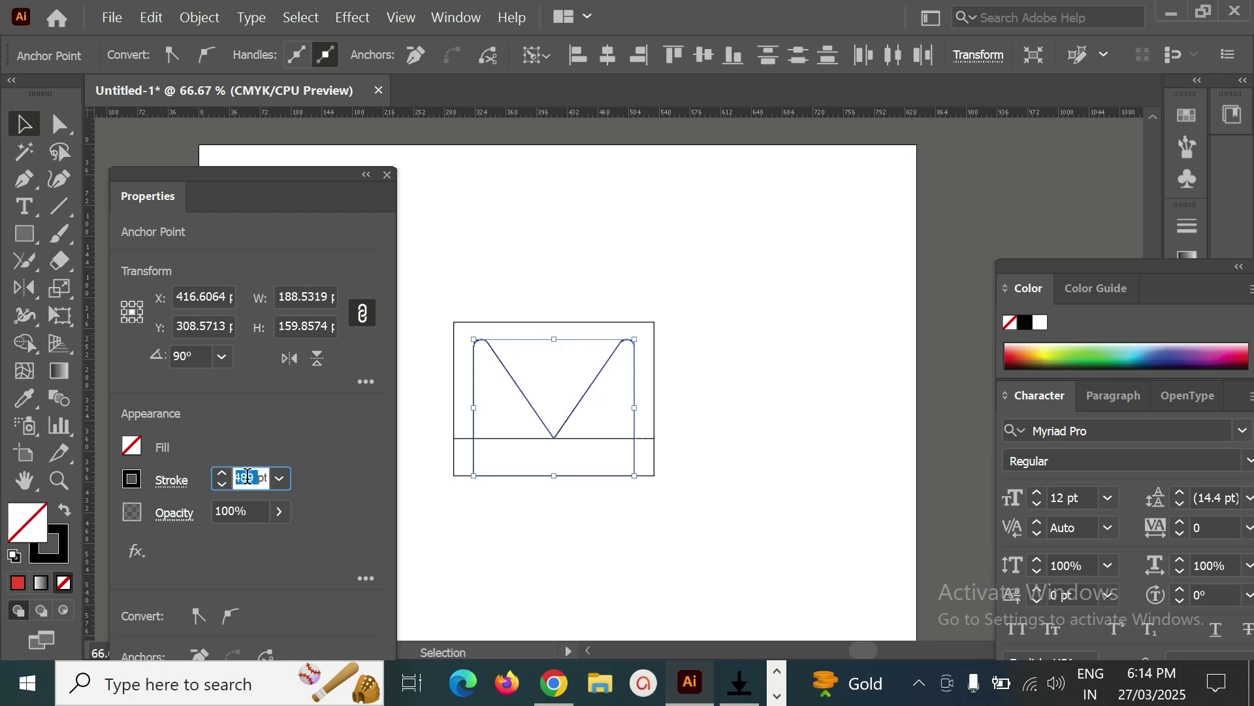
pyautogui.write('50')
pyautogui.press('Return')
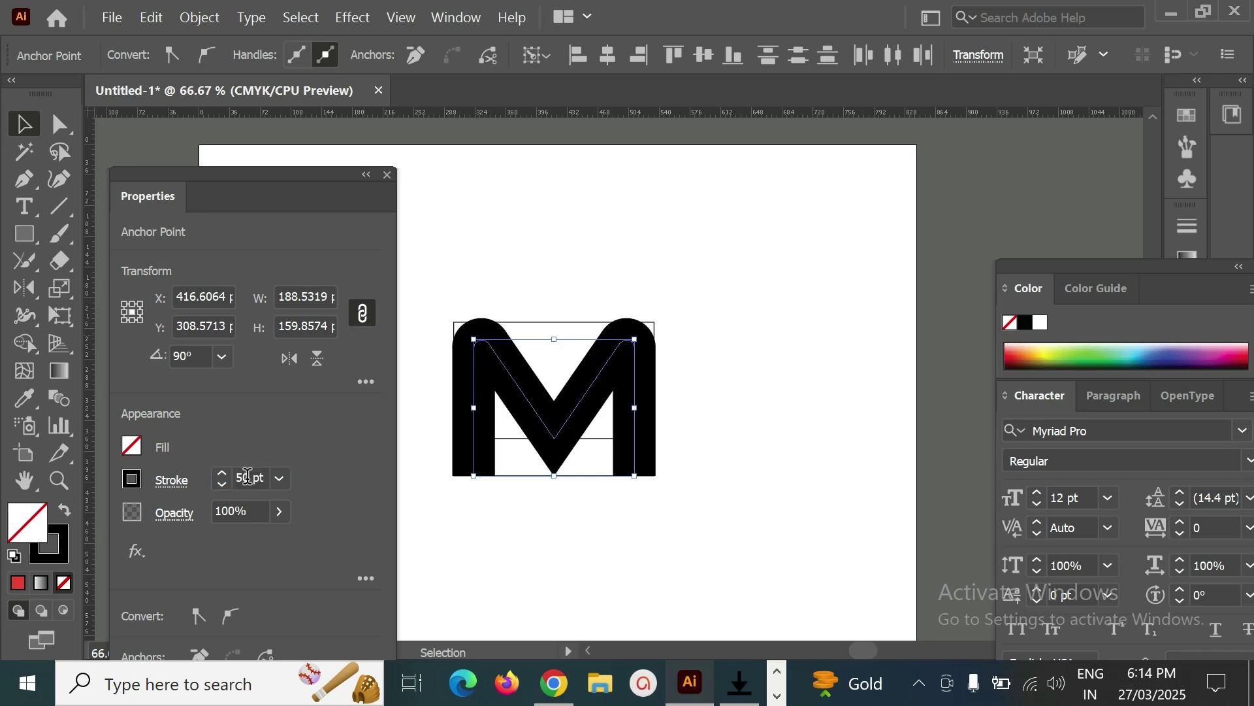
pyautogui.click(738, 405)
pyautogui.moveTo(296, 177); pyautogui.dragTo(230, 291)
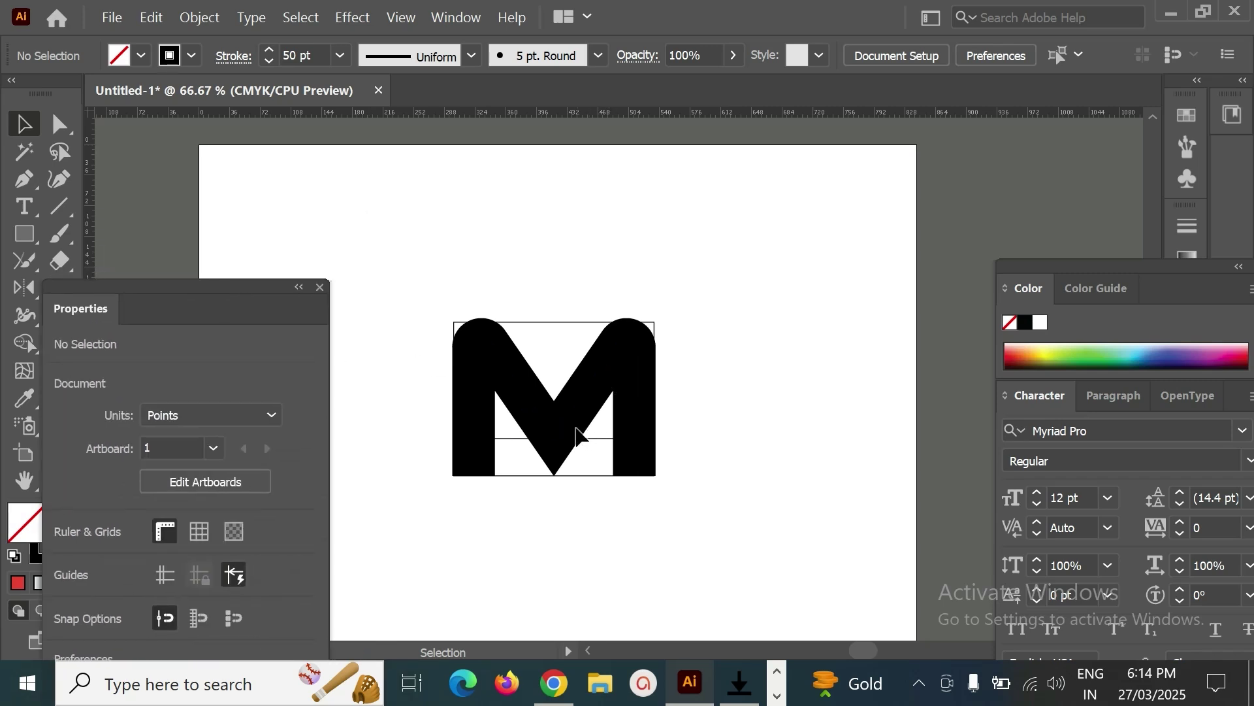
# Raise the M's central anchor point until the lower tip of its thick stroke meets the horizontal line
pyautogui.click(565, 465)
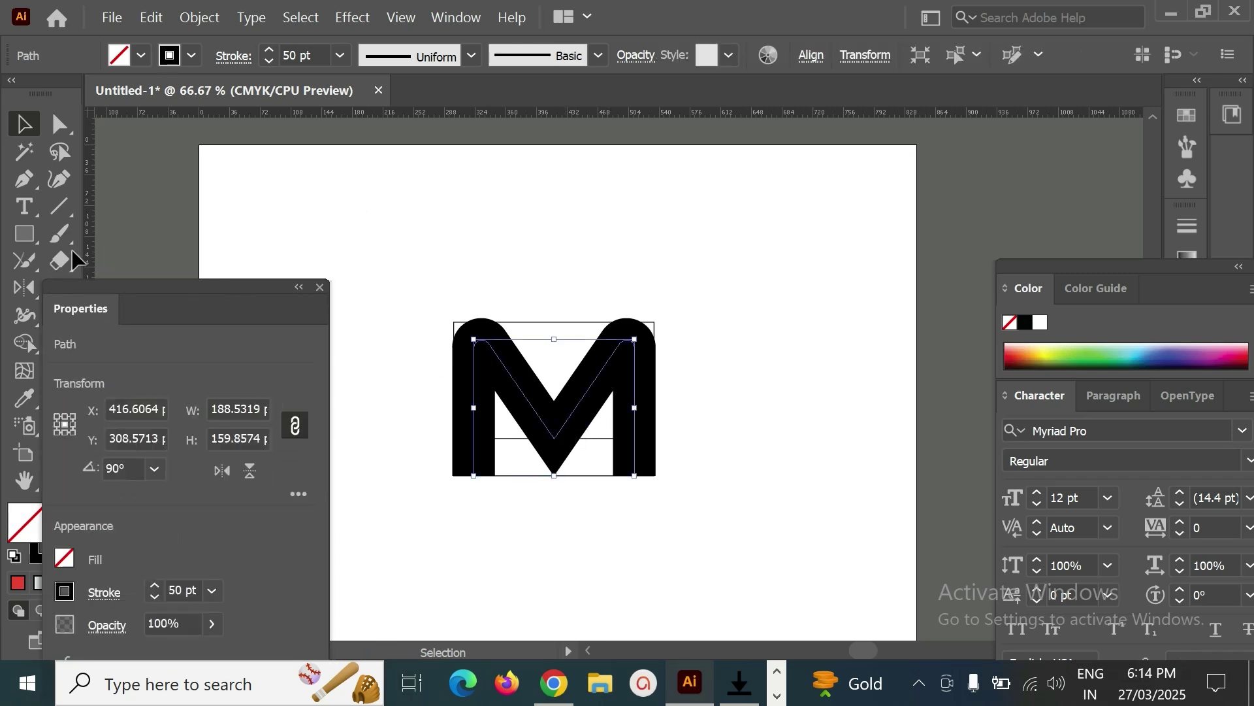
pyautogui.press('a')
pyautogui.click(554, 439)
pyautogui.press('Up')
pyautogui.press('Up')
pyautogui.press('Up')
pyautogui.press('Up')
pyautogui.press('Up')
pyautogui.press('Up')
pyautogui.press('Up')
pyautogui.press('Up')
pyautogui.press('Up')
pyautogui.press('Up')
pyautogui.press('Up')
pyautogui.press('Up')
pyautogui.press('Up')
pyautogui.press('Up')
pyautogui.press('Up')
pyautogui.press('Up')
pyautogui.press('Up')
pyautogui.press('Up')
pyautogui.press('Up')
pyautogui.press('Up')
pyautogui.press('Up')
pyautogui.press('Up')
pyautogui.press('Up')
pyautogui.press('Up')
pyautogui.press('Up')
pyautogui.press('Up')
pyautogui.press('Up')
pyautogui.press('Up')
pyautogui.press('Up')
pyautogui.press('Up')
pyautogui.press('Up')
pyautogui.press('Up')
pyautogui.press('Up')
pyautogui.press('Up')
pyautogui.press('Up')
pyautogui.press('Up')
pyautogui.press('Up')
pyautogui.press('Up')
pyautogui.press('Up')
pyautogui.press('Up')
pyautogui.press('Up')
pyautogui.press('Up')
pyautogui.press('Up')
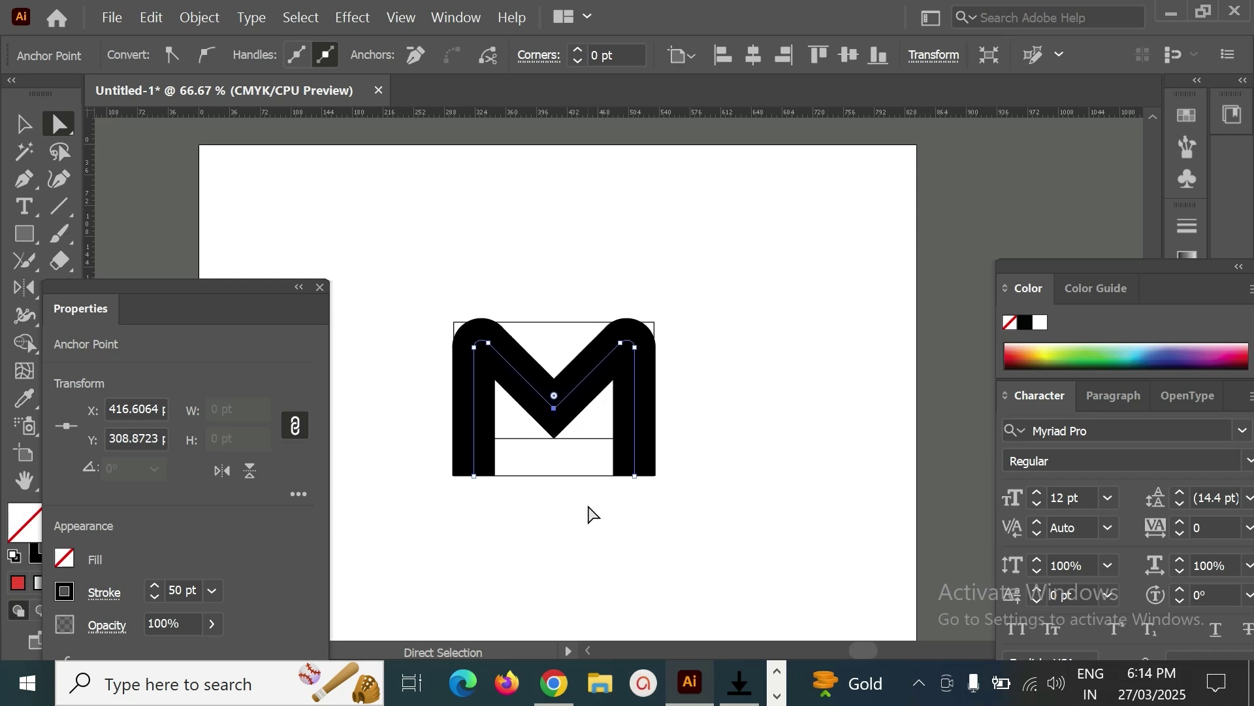
pyautogui.click(28, 118)
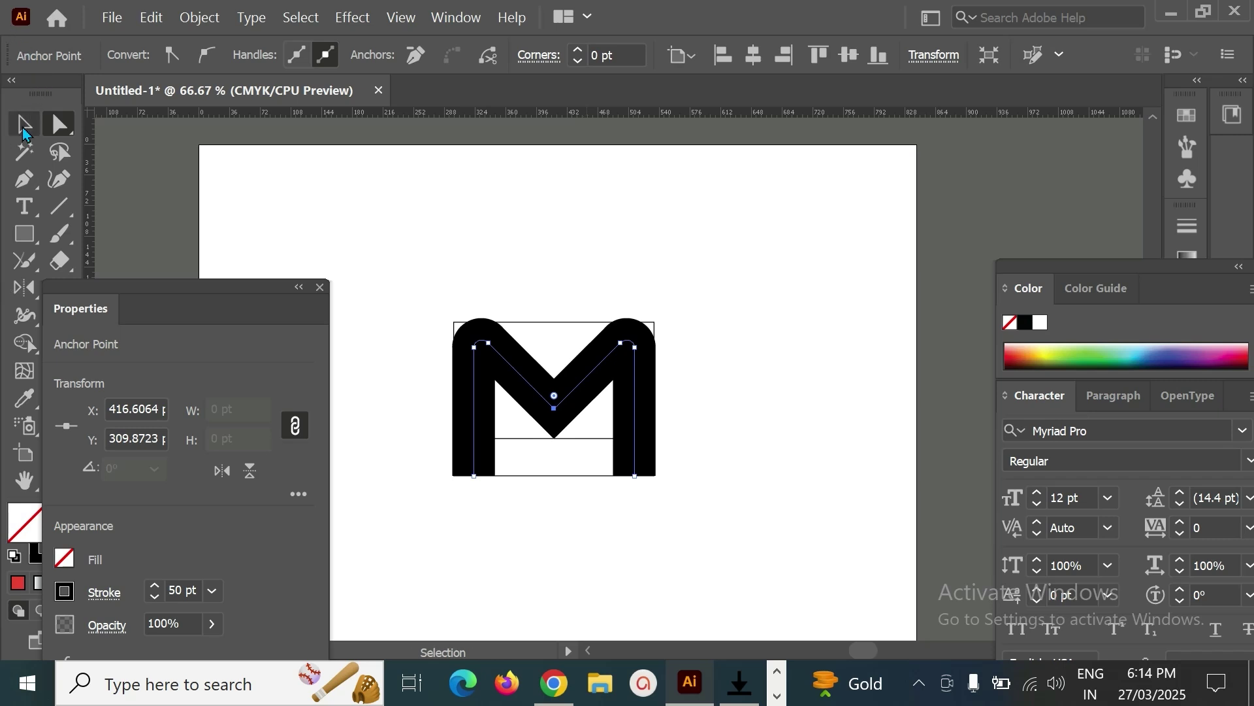
pyautogui.click(332, 238)
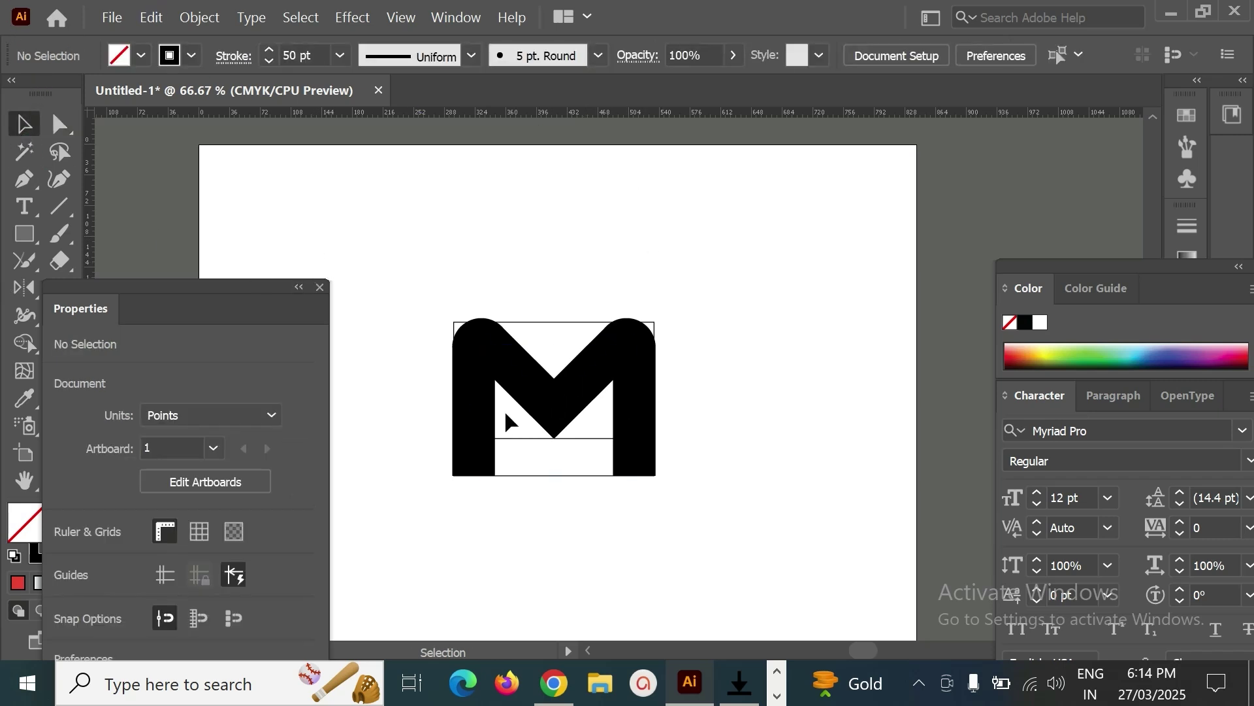
# Delete the layout rectangle that surrounds the M-shaped path
pyautogui.click(551, 323)
pyautogui.click(579, 444)
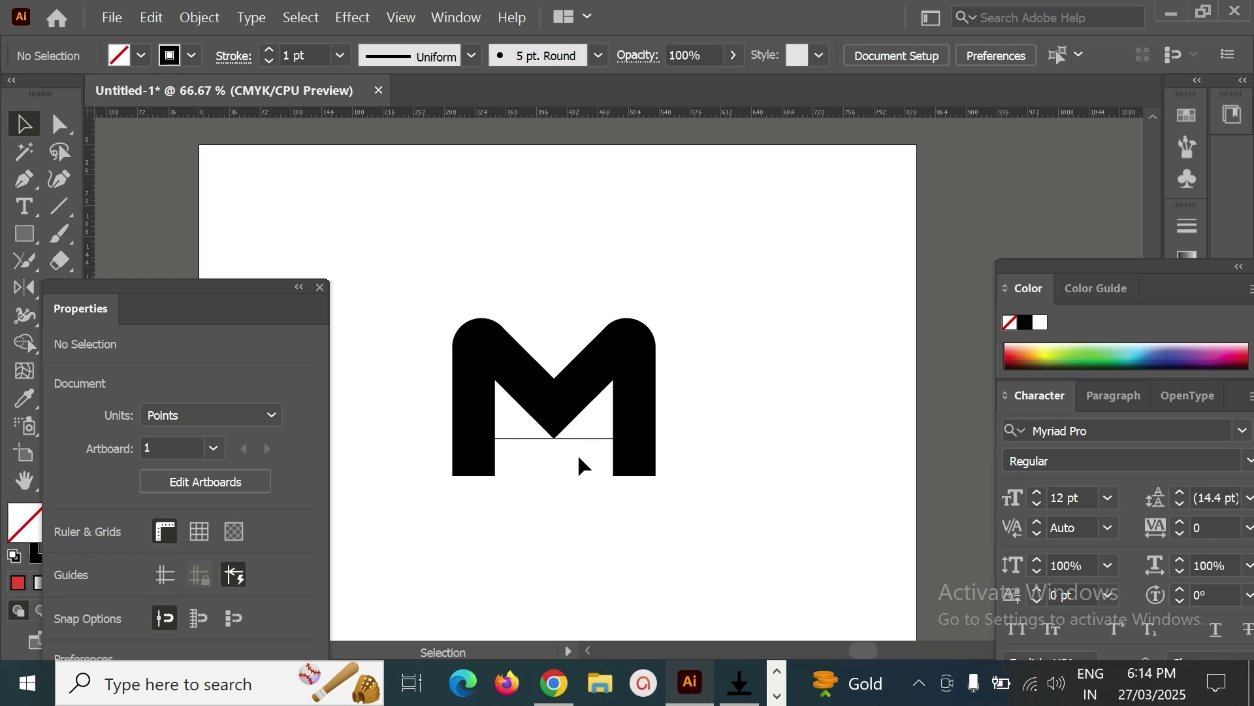
pyautogui.click(587, 474)
pyautogui.click(591, 454)
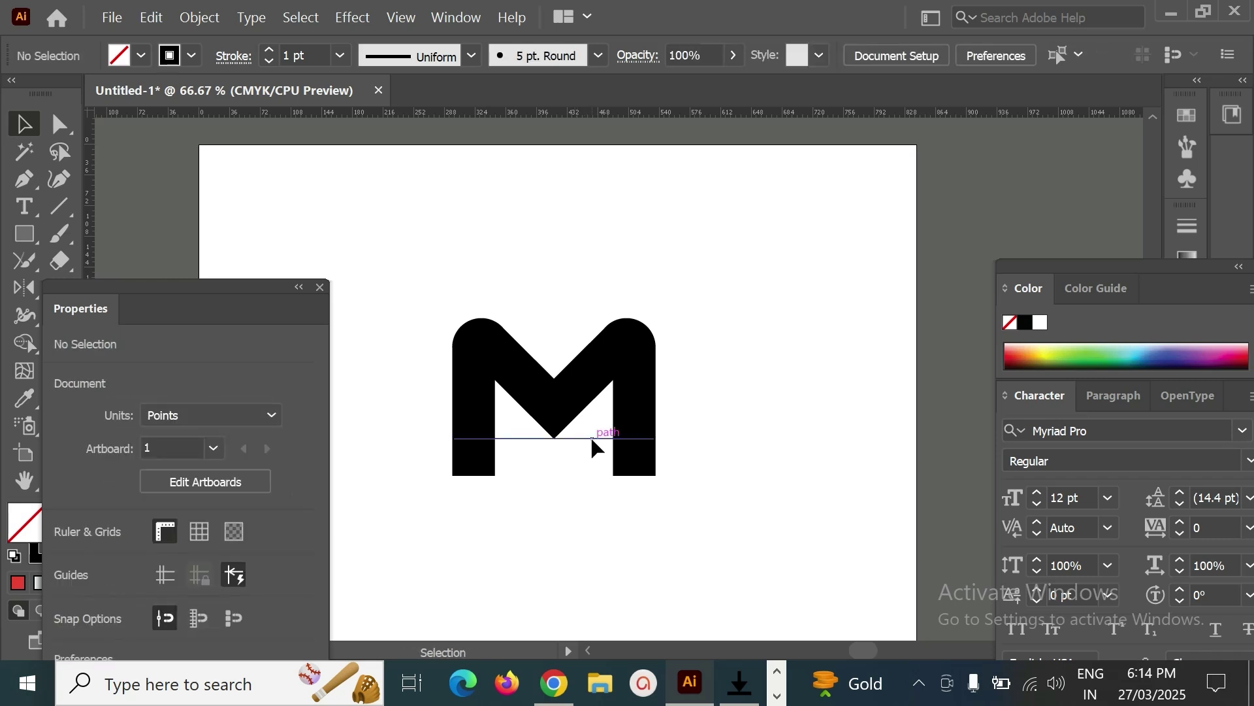
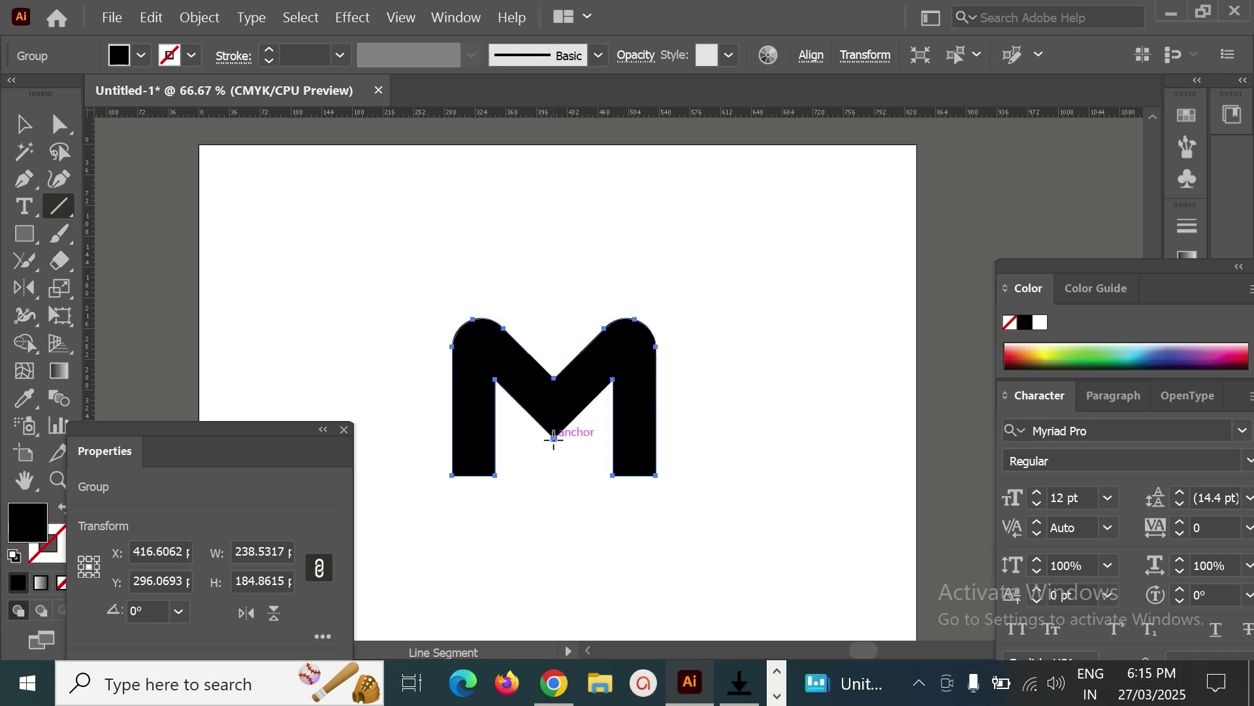
# Draw a line about 160 × 159 pt from the M's lower central tip diagonally past its left leg, with the default 1 pt black stroke
pyautogui.moveTo(554, 437); pyautogui.dragTo(418, 302)
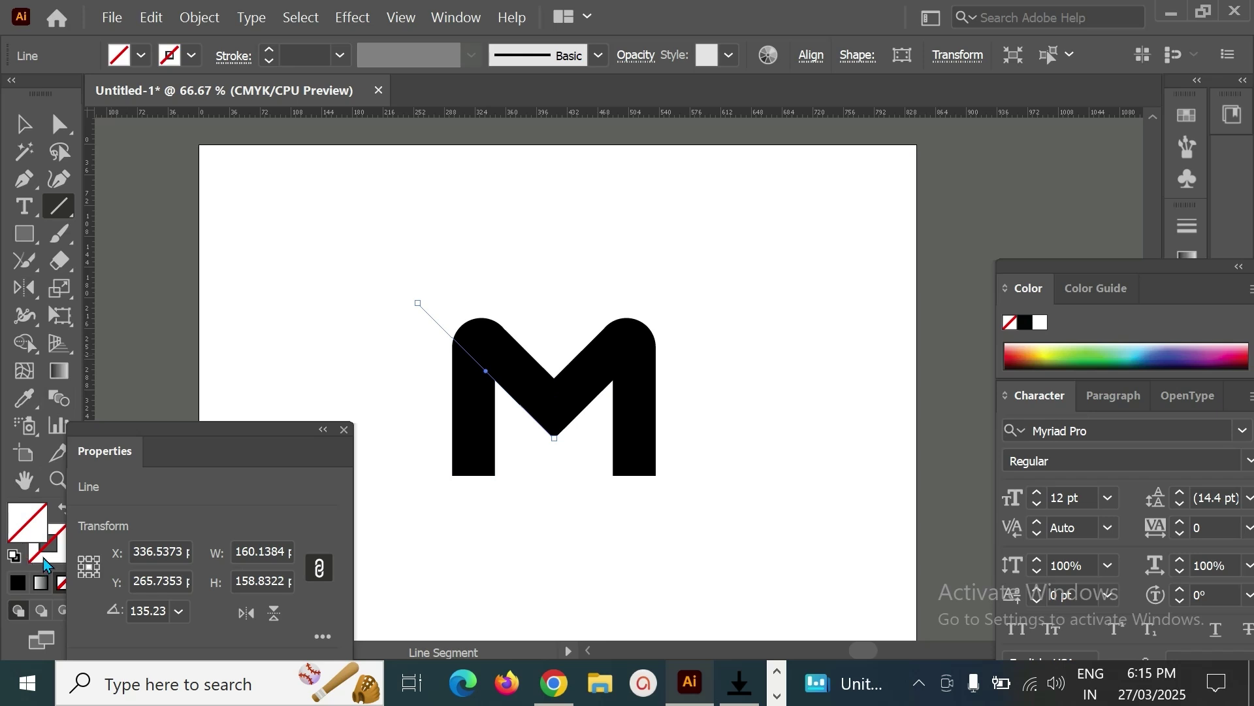
pyautogui.click(14, 556)
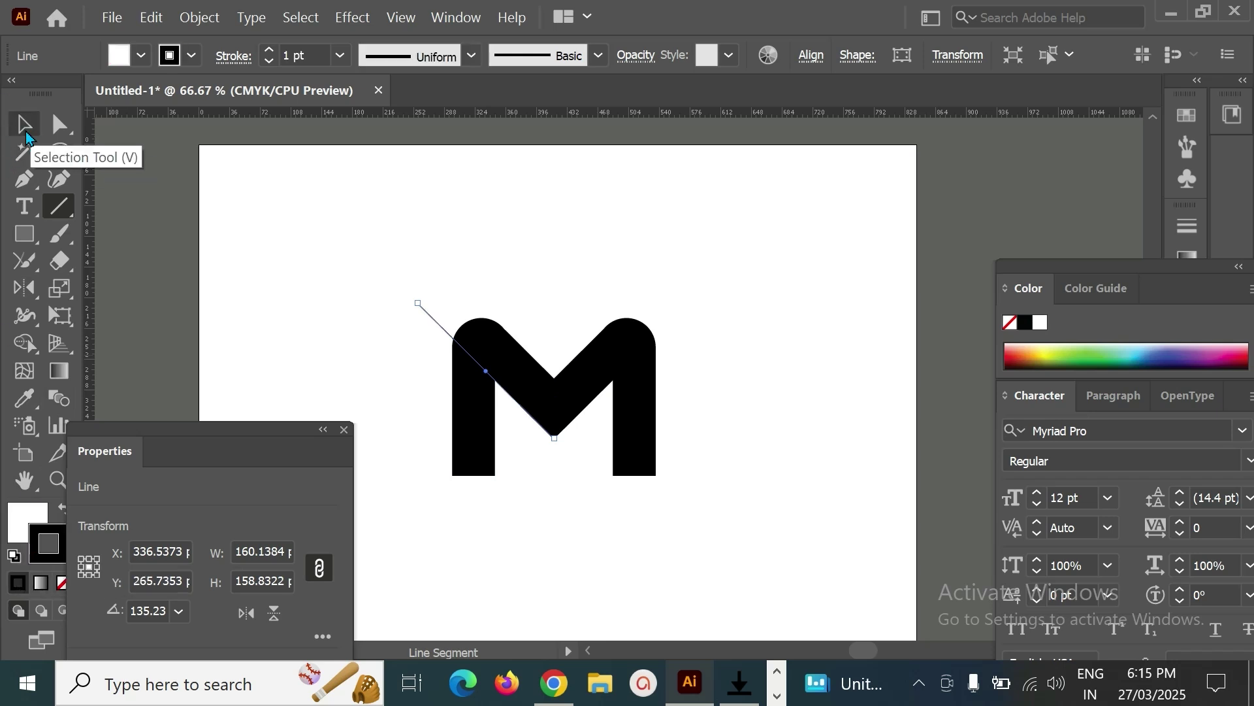
pyautogui.click(24, 124)
pyautogui.click(336, 236)
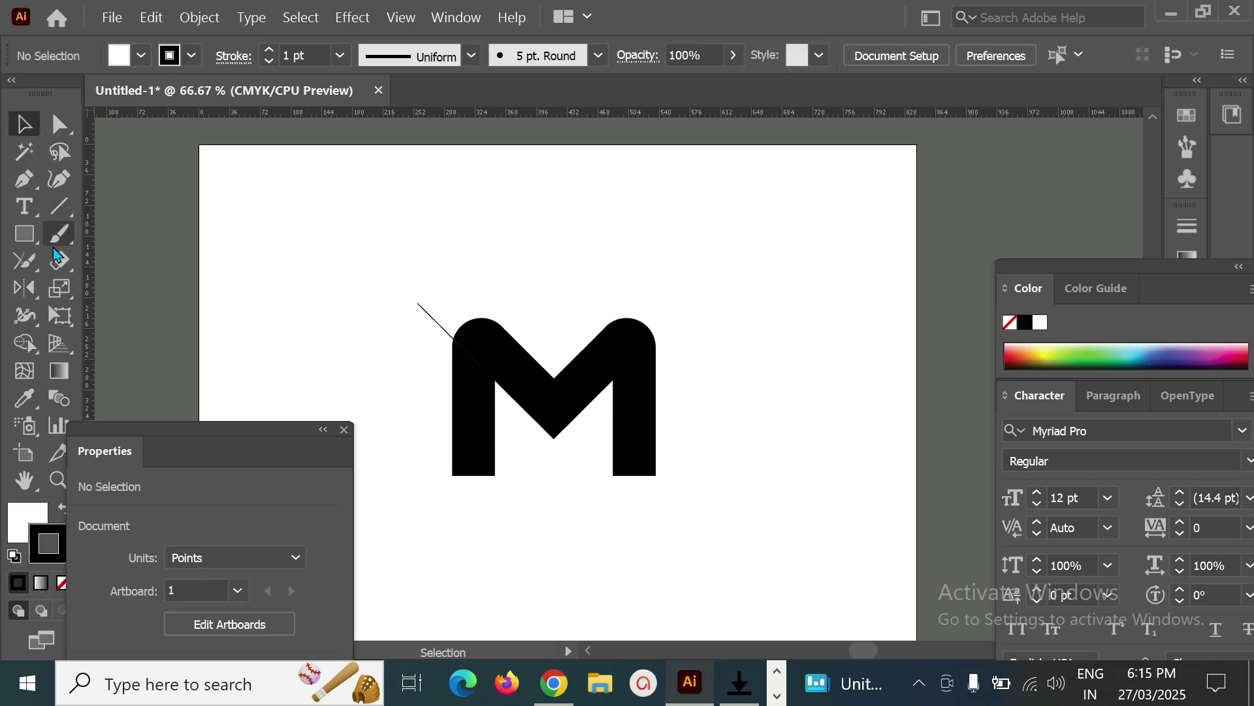
# Change the left diagonal line's stroke colour to dark navy blue and deselect it
pyautogui.click(58, 206)
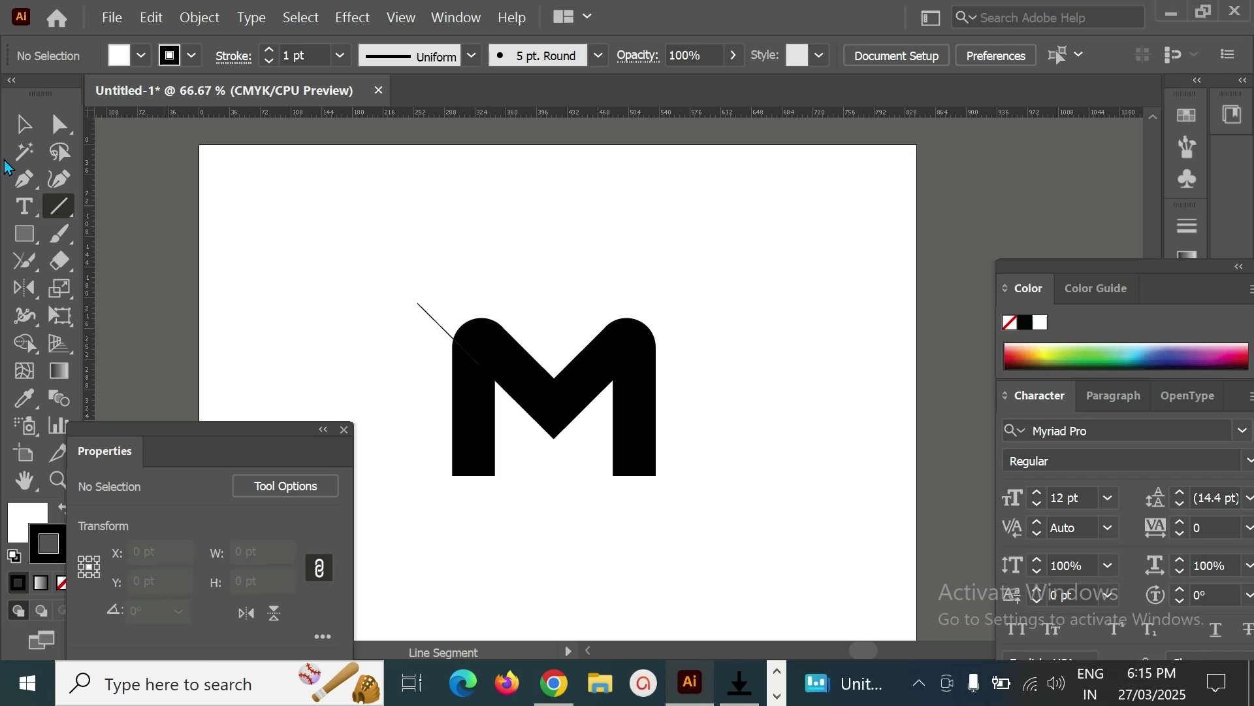
pyautogui.click(24, 124)
pyautogui.click(446, 337)
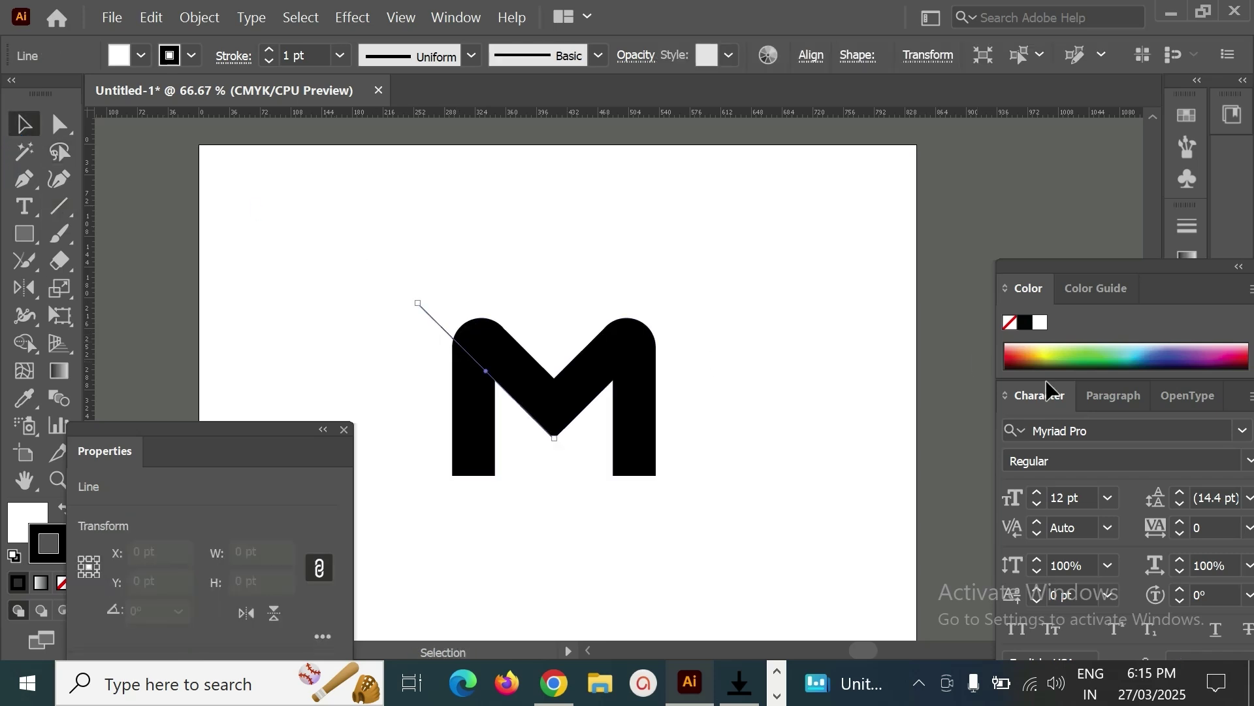
pyautogui.click(1169, 356)
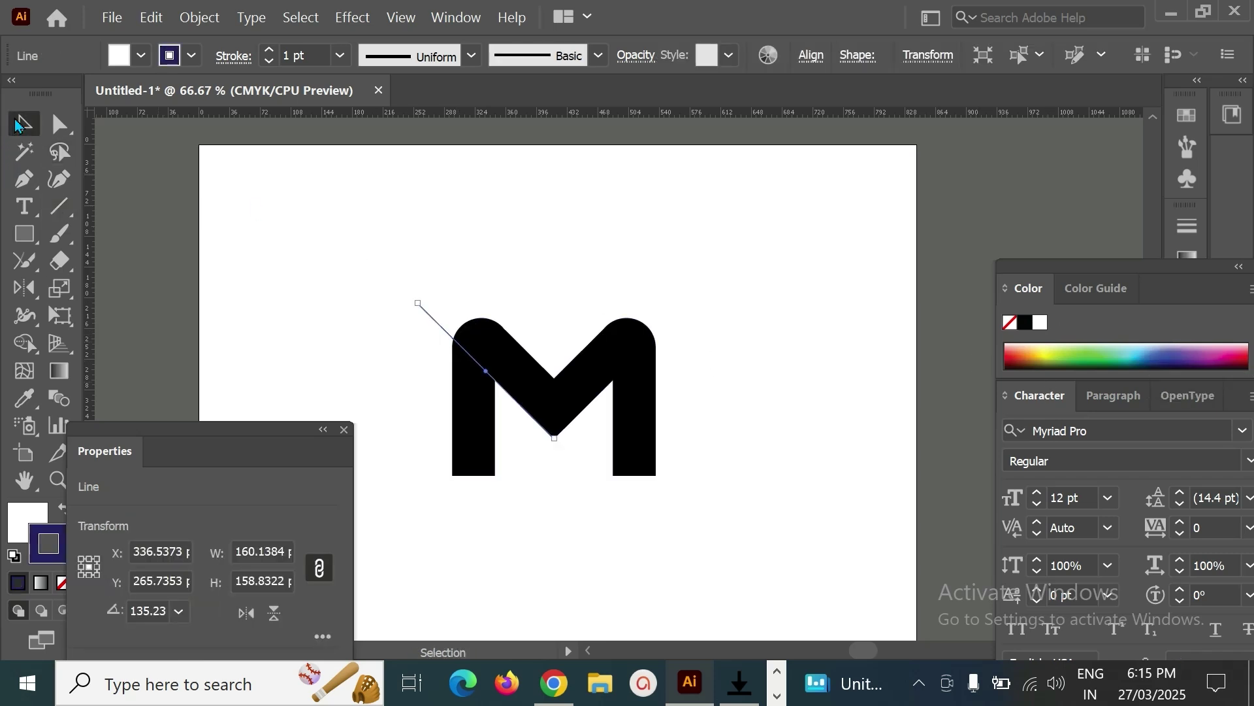
pyautogui.click(444, 297)
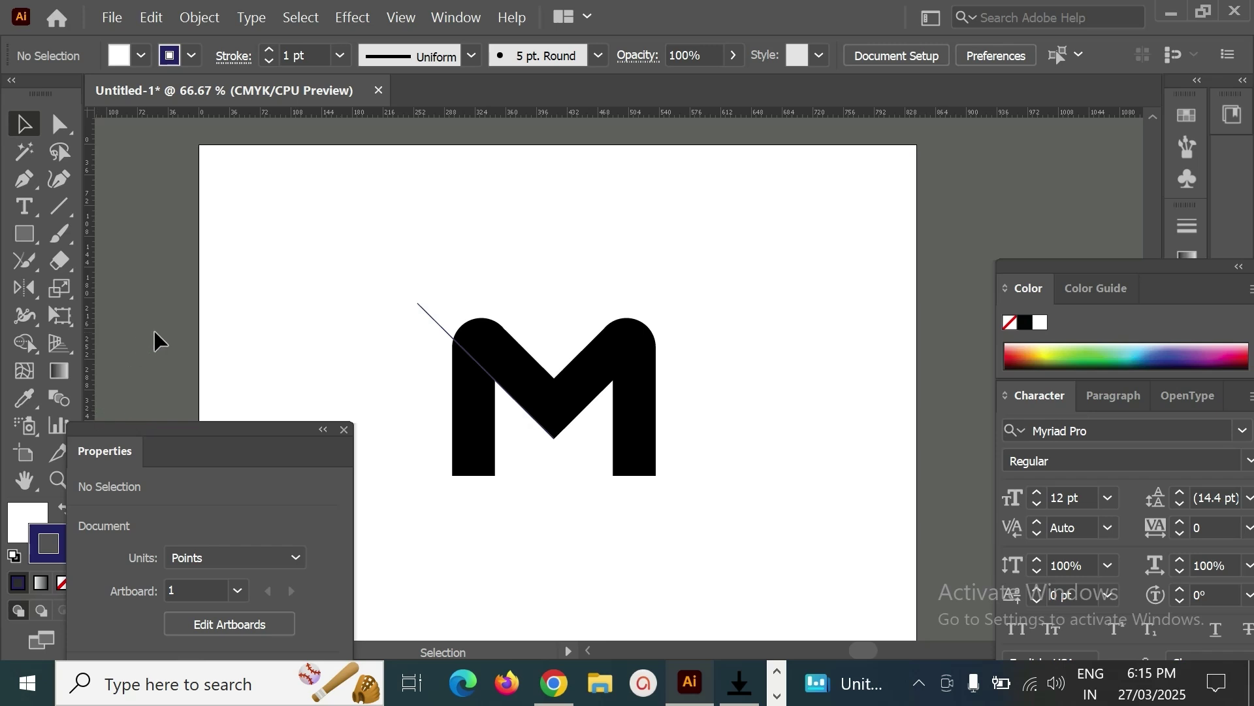
pyautogui.click(438, 326)
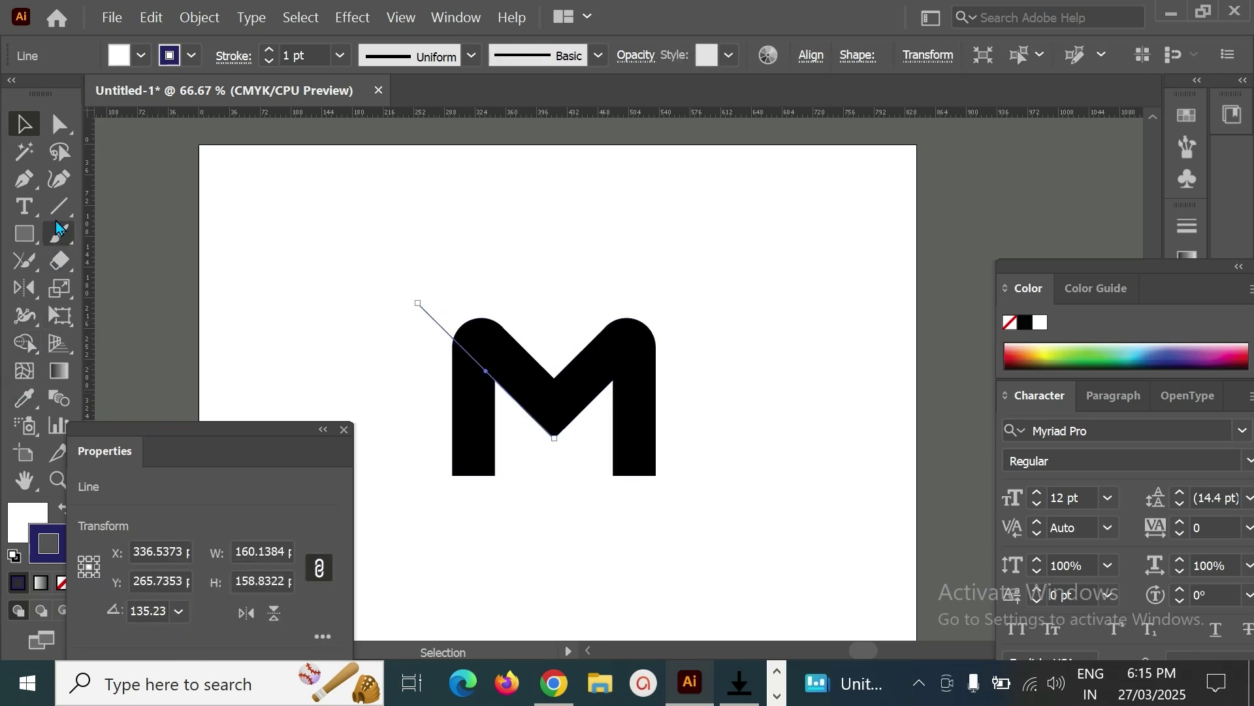
pyautogui.press('\\')
pyautogui.press('v')
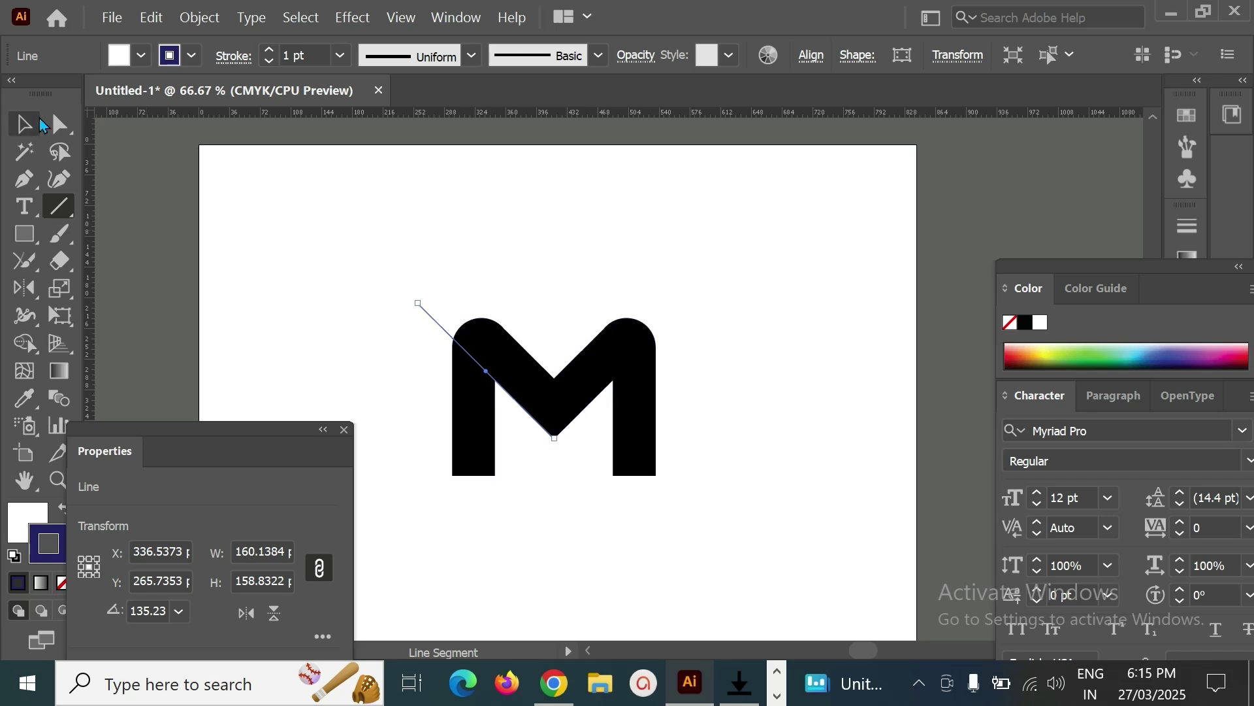
pyautogui.click(349, 284)
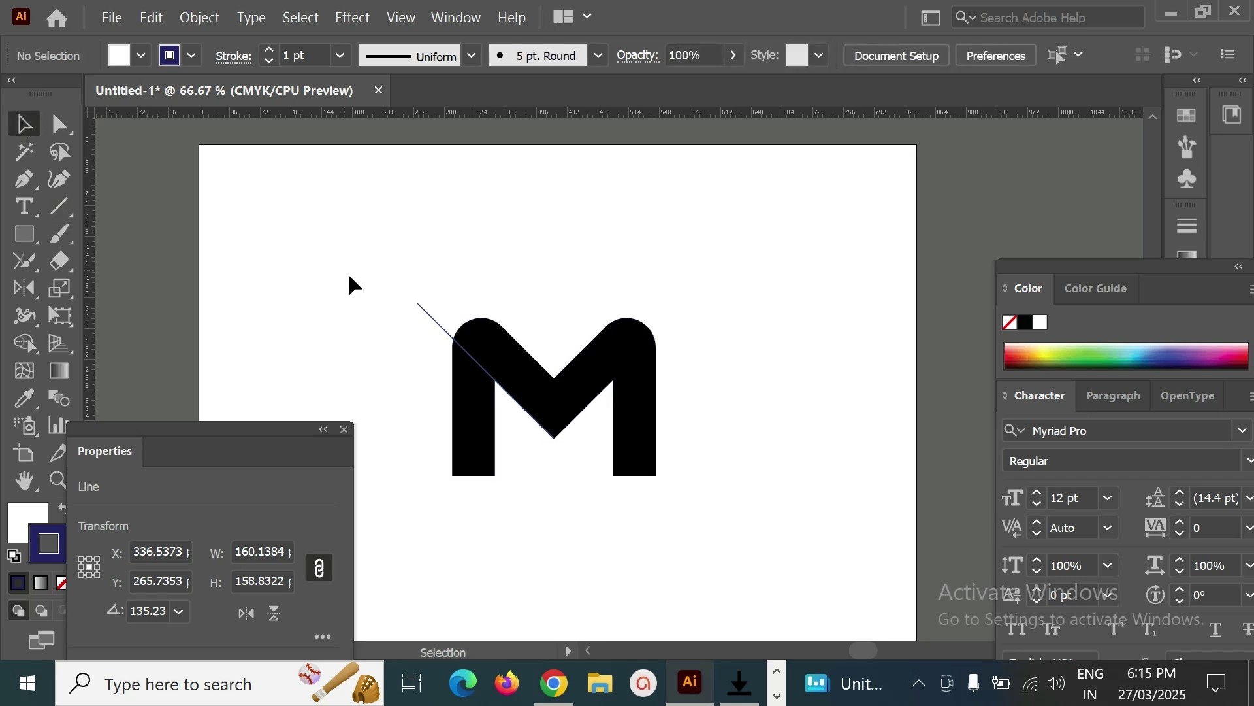
# Draw a matching diagonal line about 235 pt long at about 45° from the M's lower central tip past its right leg
pyautogui.click(58, 205)
pyautogui.moveTo(555, 437); pyautogui.dragTo(697, 297)
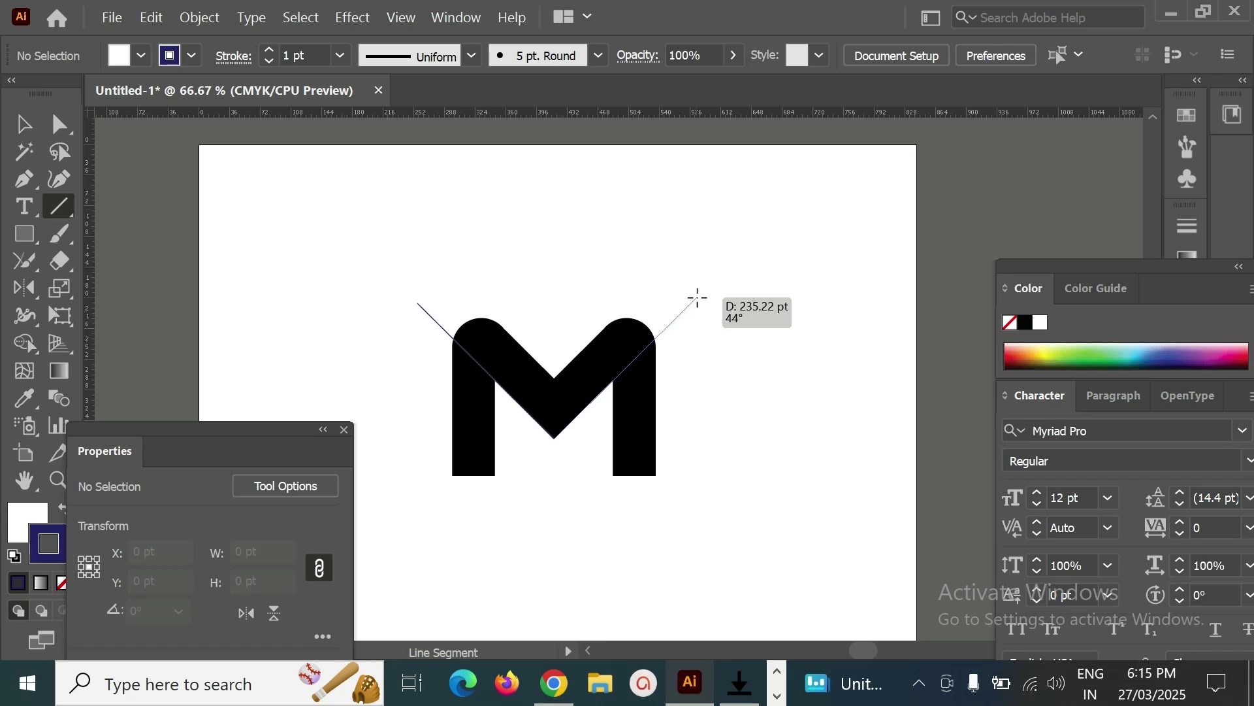
pyautogui.moveTo(698, 298); pyautogui.dragTo(697, 297)
pyautogui.press('v')
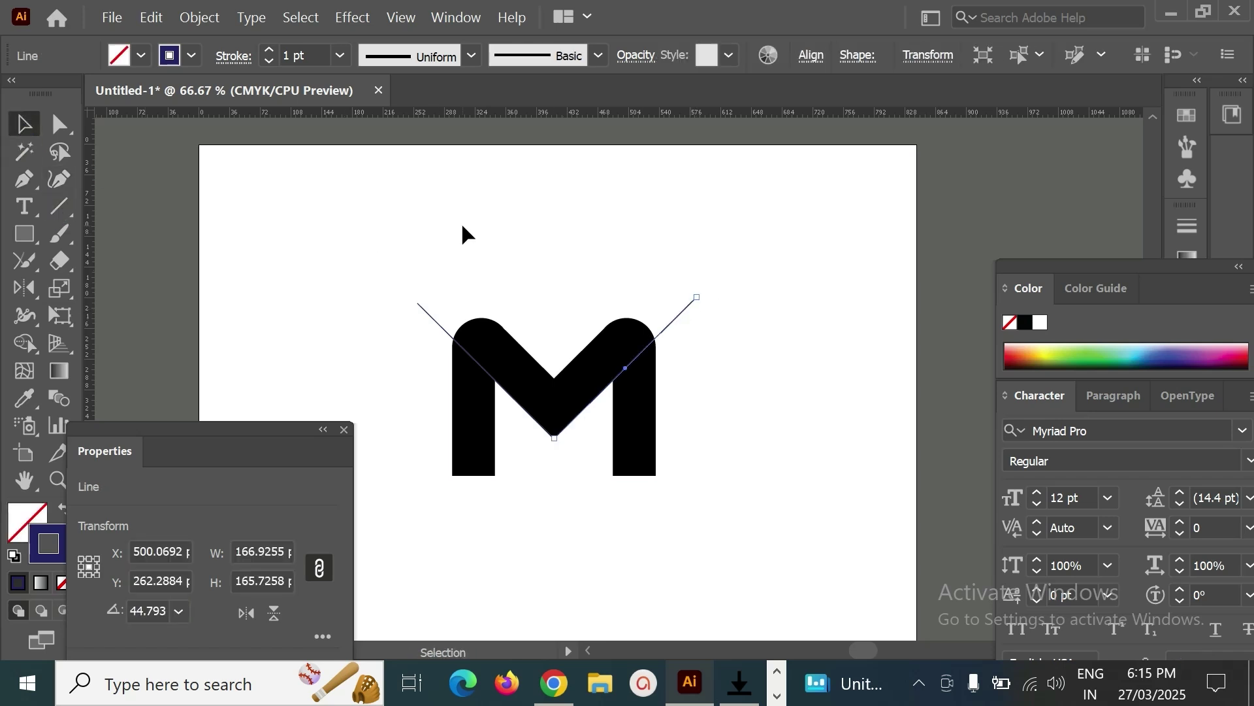
pyautogui.click(707, 410)
# Draw a vertical line from the foot of the left leg's inner edge to above the M
pyautogui.click(59, 206)
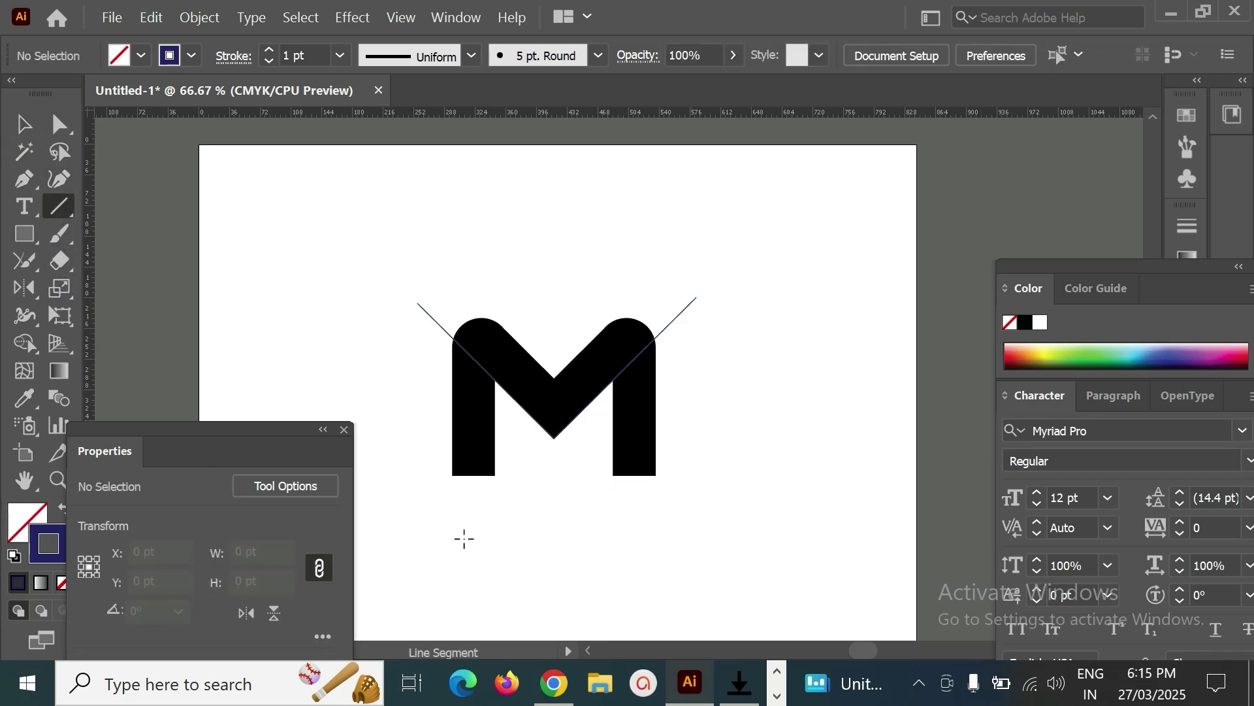
pyautogui.moveTo(496, 476); pyautogui.dragTo(496, 262)
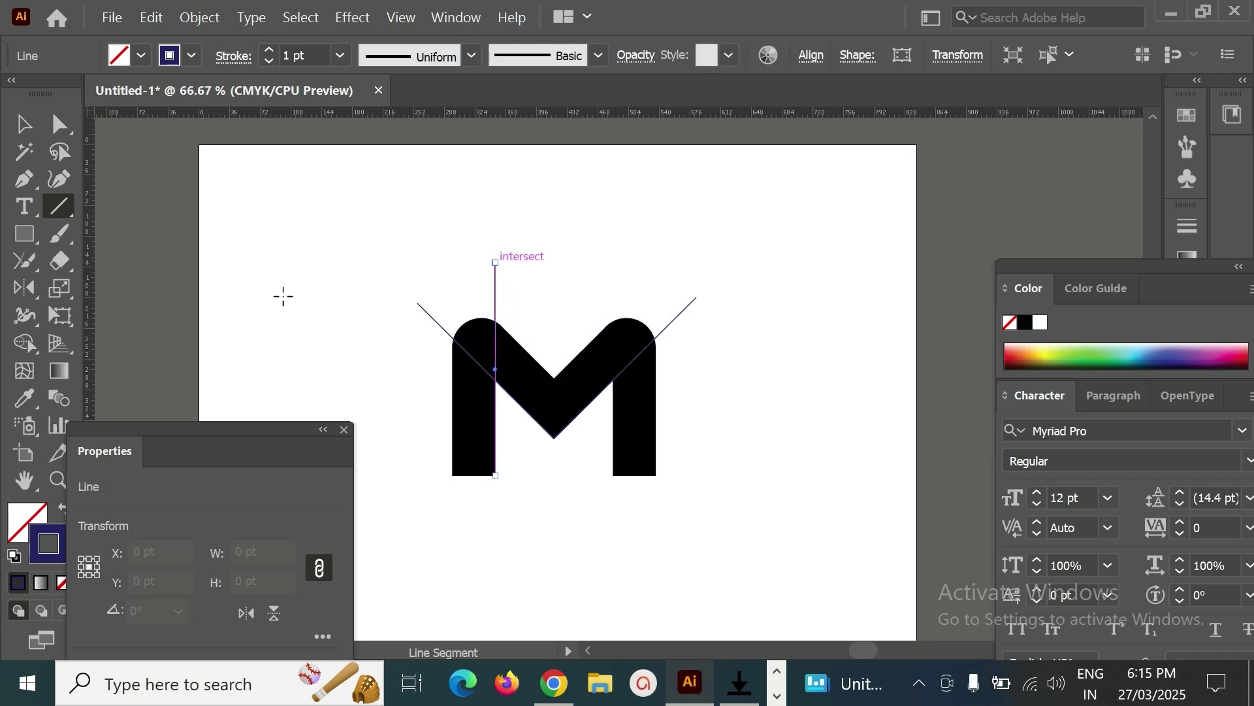
pyautogui.click(24, 125)
pyautogui.click(319, 236)
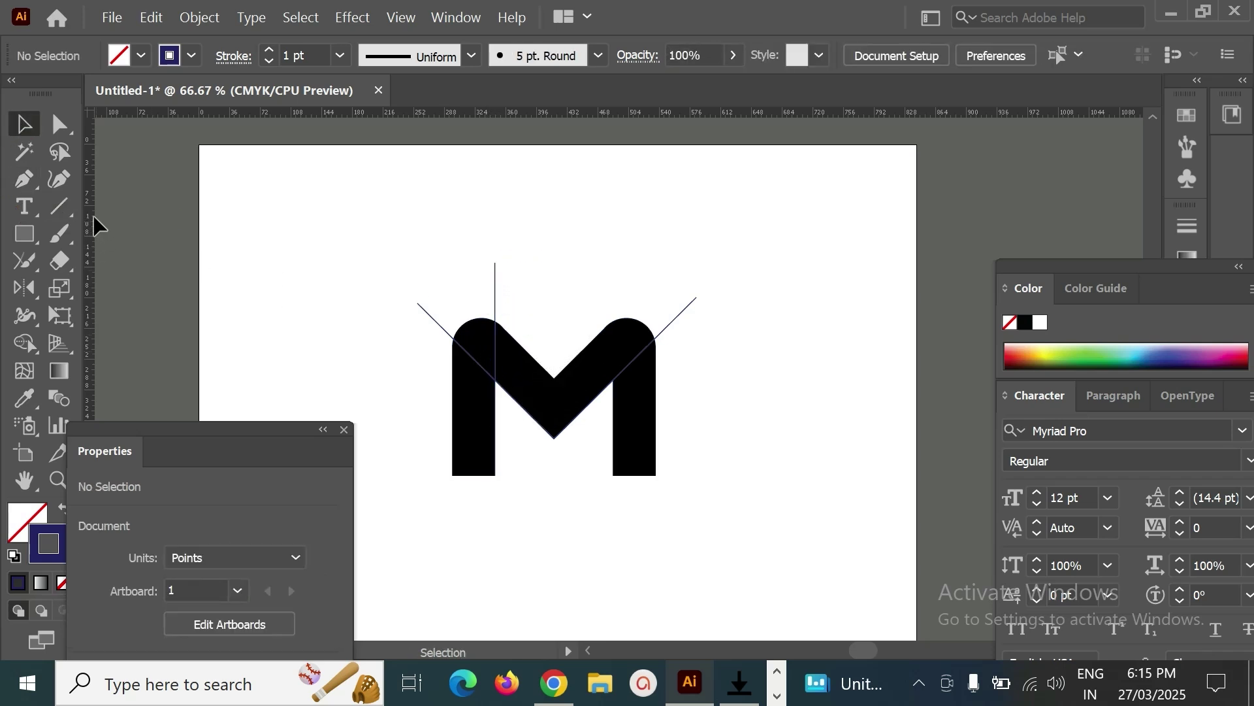
# Draw a vertical line about 254 pt long from the foot of the right leg's inner edge to above the M
pyautogui.click(56, 215)
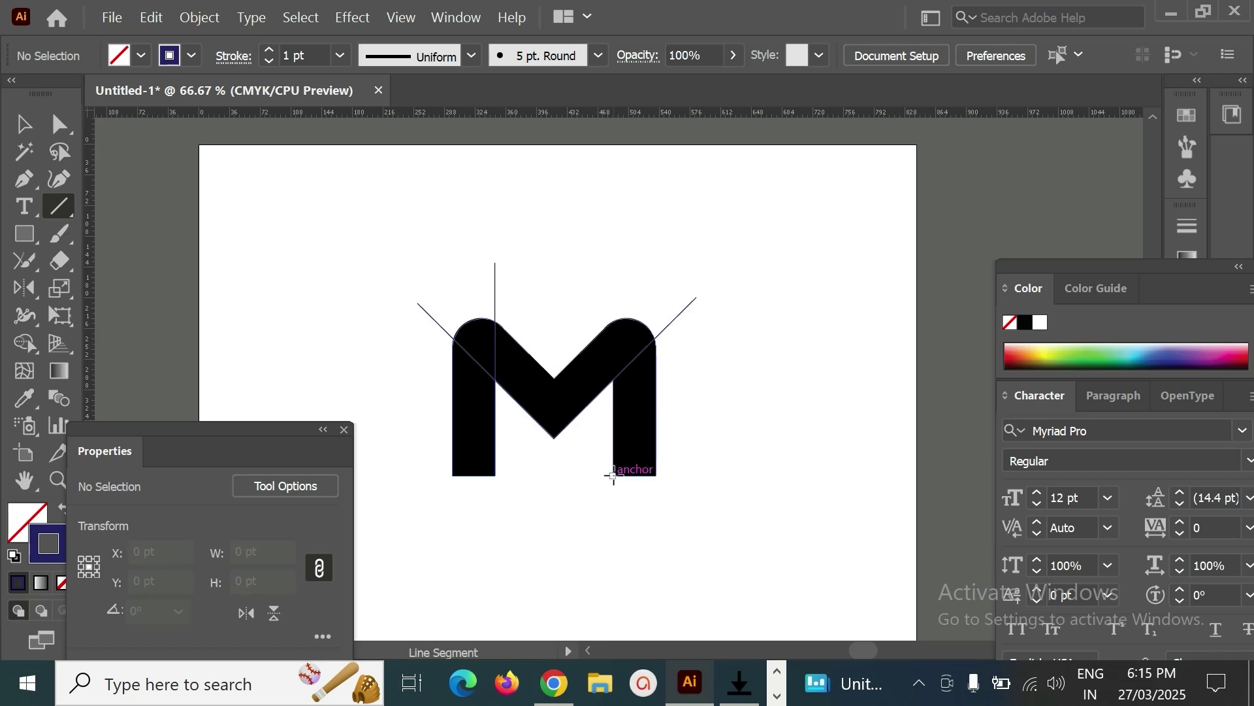
pyautogui.moveTo(614, 476); pyautogui.dragTo(613, 259)
pyautogui.press('v')
pyautogui.click(526, 222)
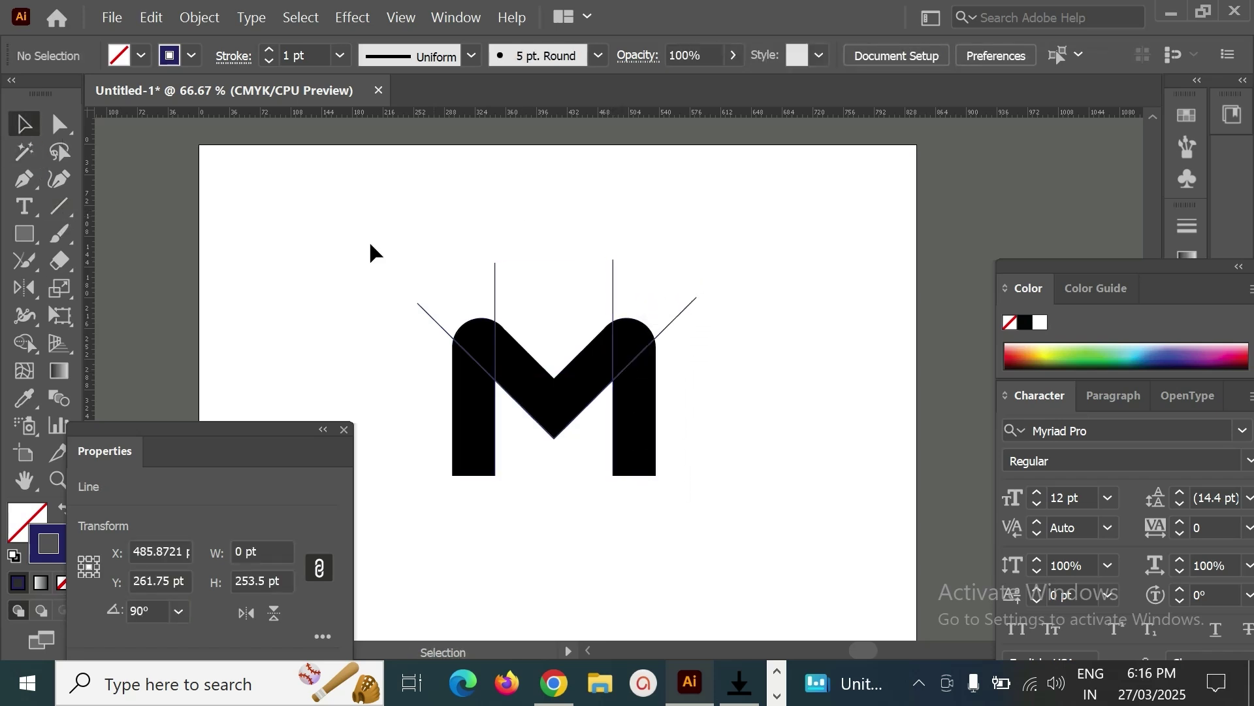
# Select the M with all four lines and split it with Shape Builder into two caps, two legs and the central V
pyautogui.moveTo(372, 247); pyautogui.dragTo(696, 513)
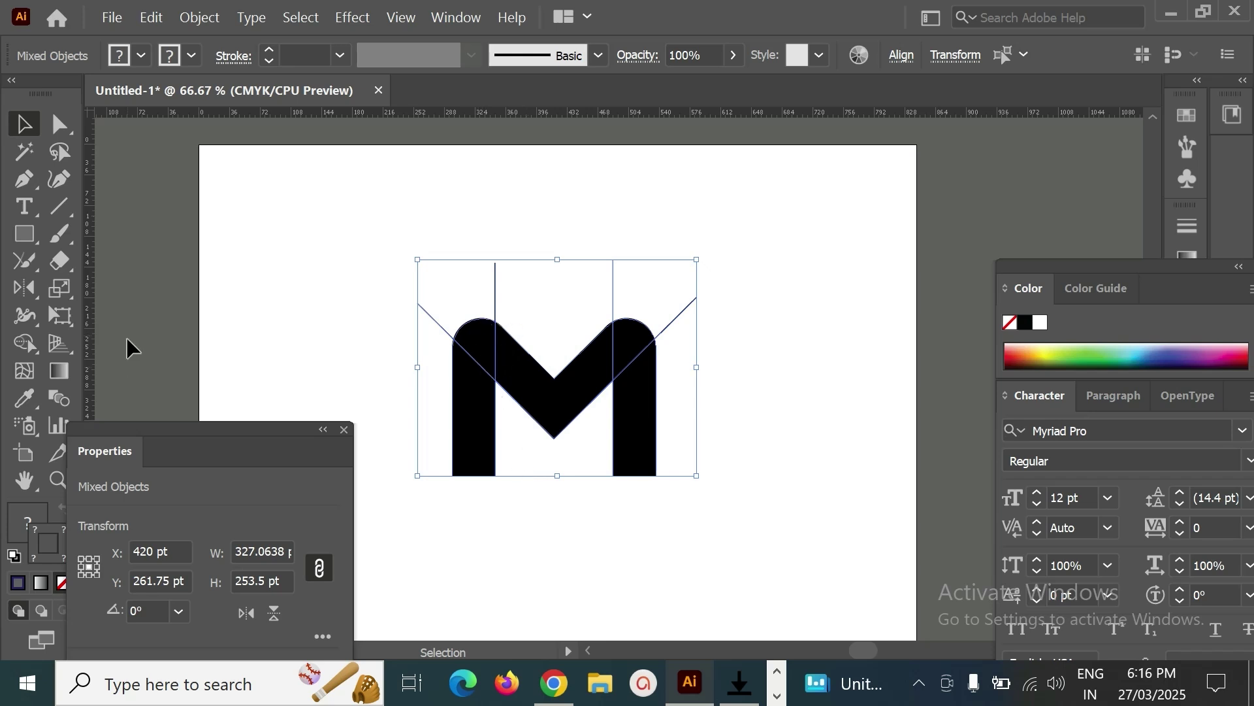
pyautogui.click(24, 341)
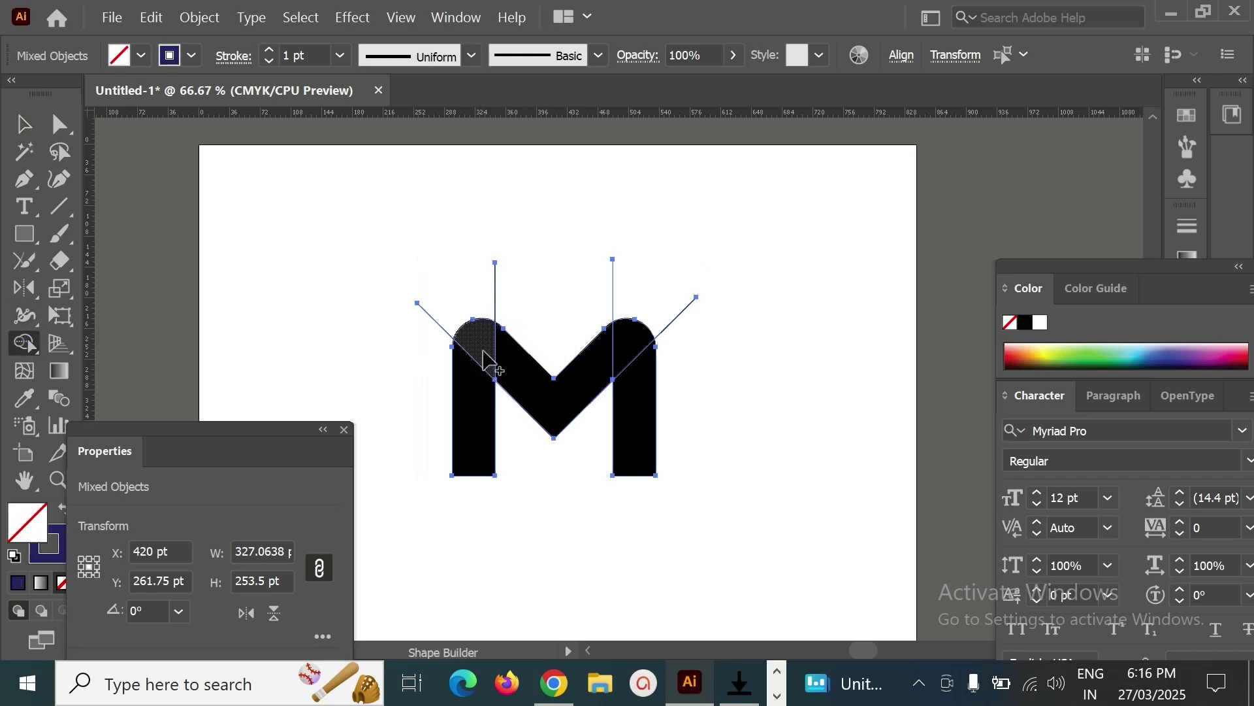
pyautogui.keyDown('alt'); pyautogui.click(484, 353); pyautogui.keyUp('alt')
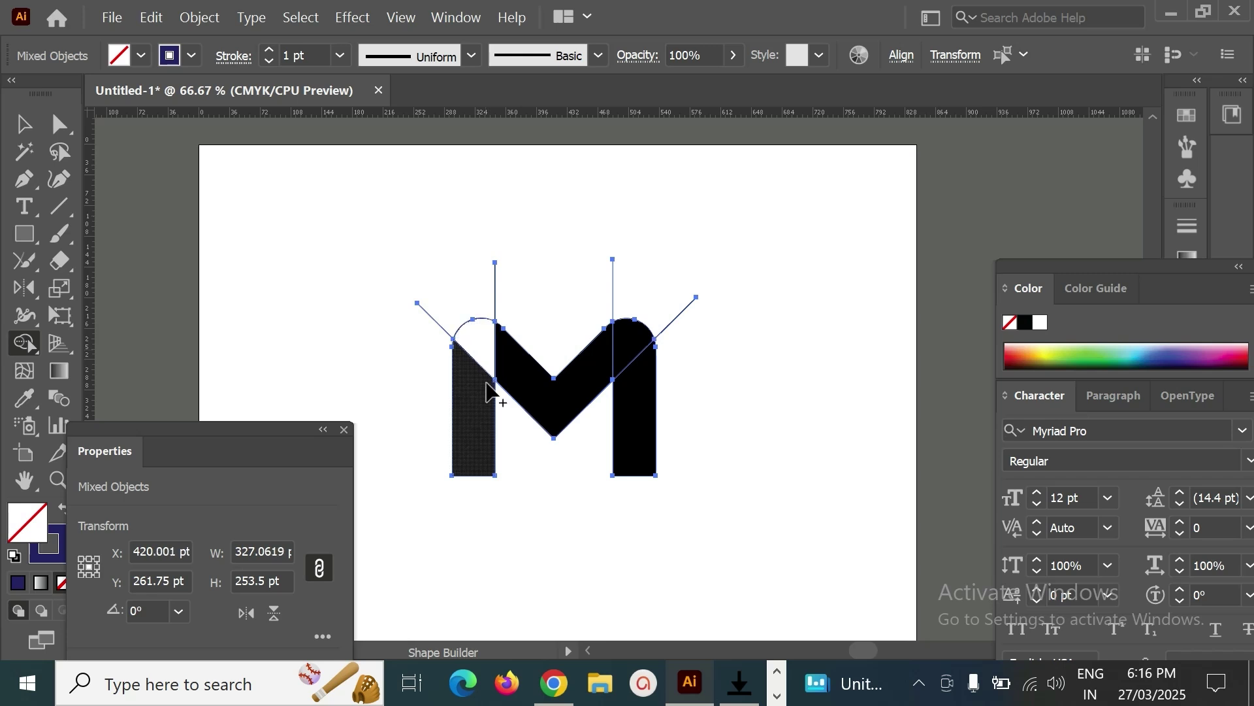
pyautogui.keyDown('alt'); pyautogui.click(484, 412); pyautogui.keyUp('alt')
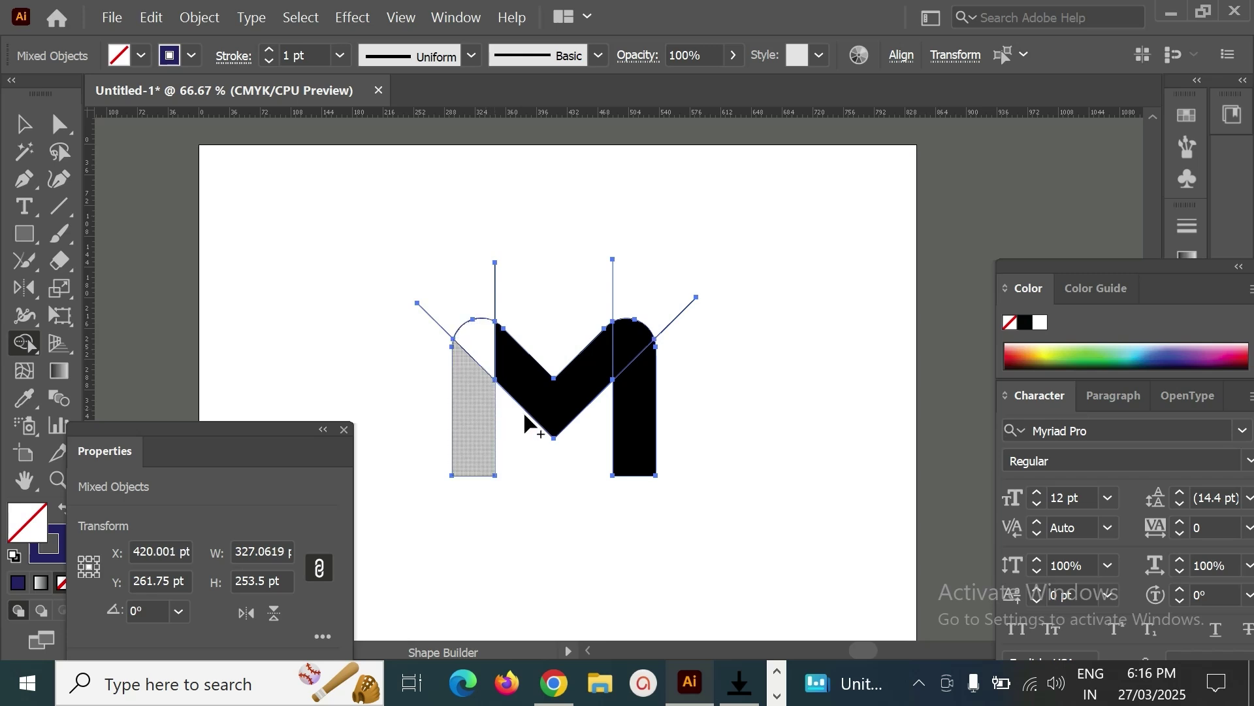
pyautogui.keyDown('alt'); pyautogui.click(588, 399); pyautogui.keyUp('alt')
pyautogui.keyDown('alt'); pyautogui.click(637, 349); pyautogui.keyUp('alt')
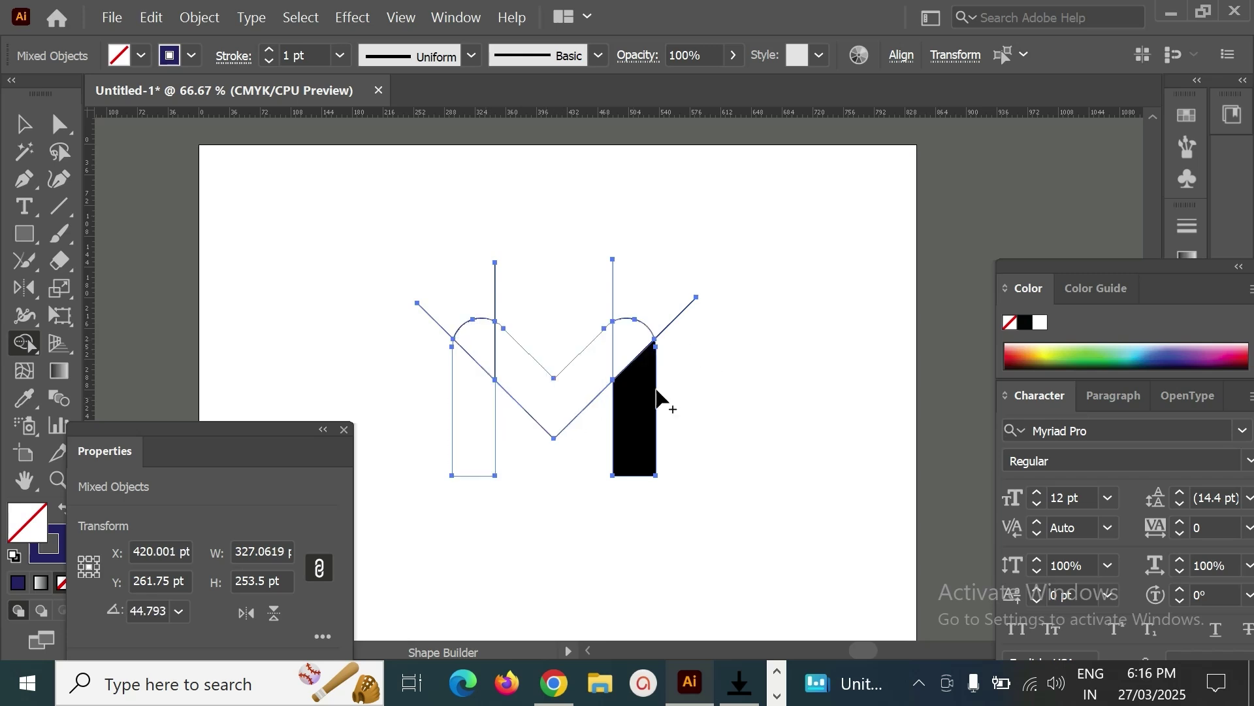
pyautogui.keyDown('alt'); pyautogui.click(656, 412); pyautogui.keyUp('alt')
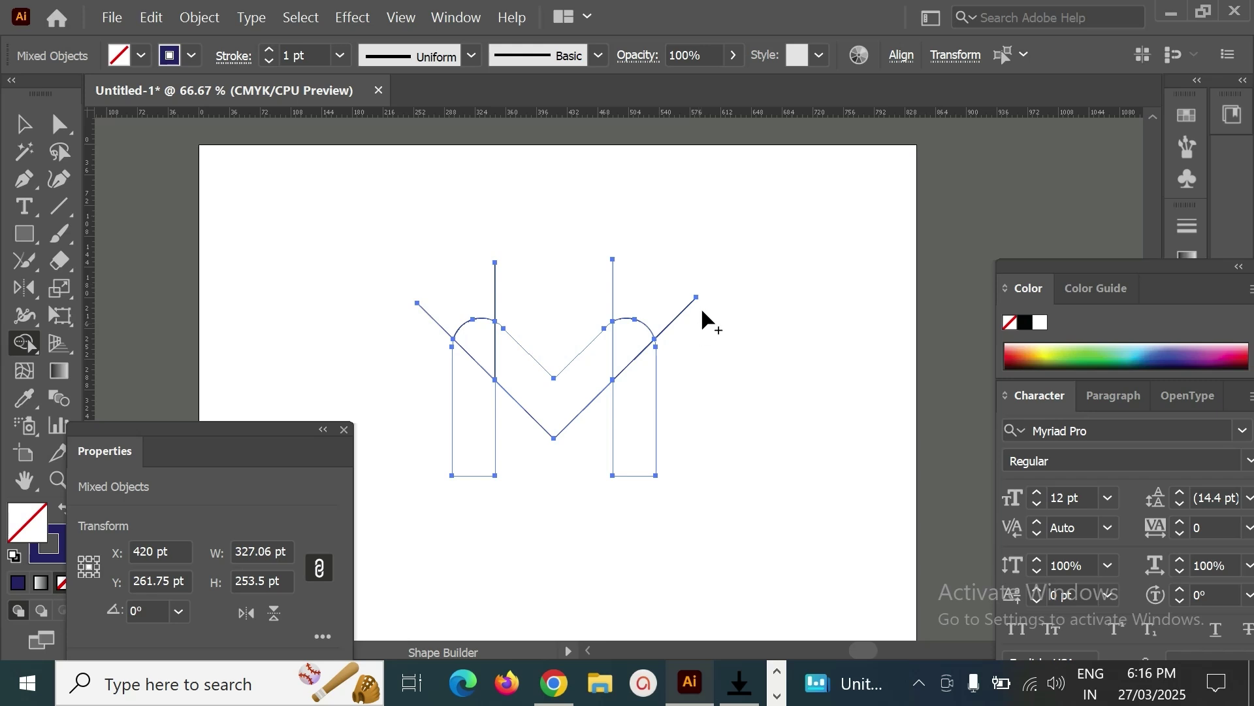
# Remove the four line ends protruding beyond the M's outline with Shape Builder and deselect the artwork
pyautogui.keyDown('alt'); pyautogui.click(614, 291); pyautogui.keyUp('alt')
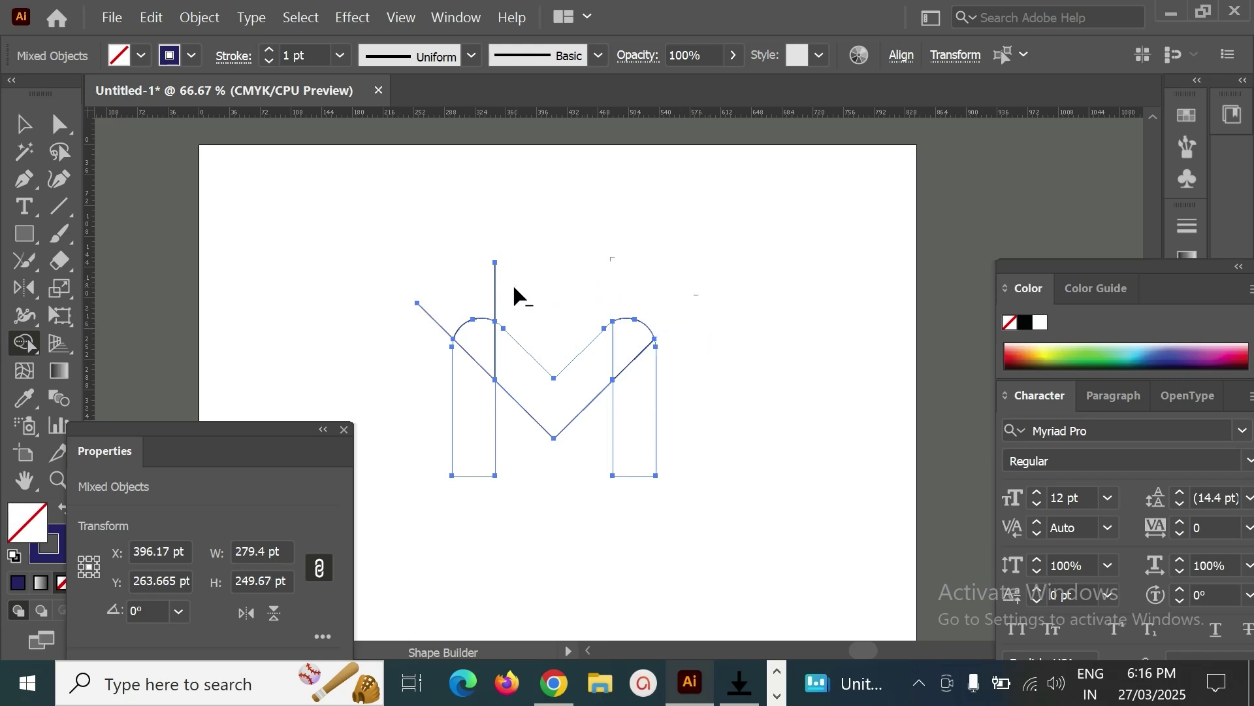
pyautogui.keyDown('alt'); pyautogui.click(426, 312); pyautogui.keyUp('alt')
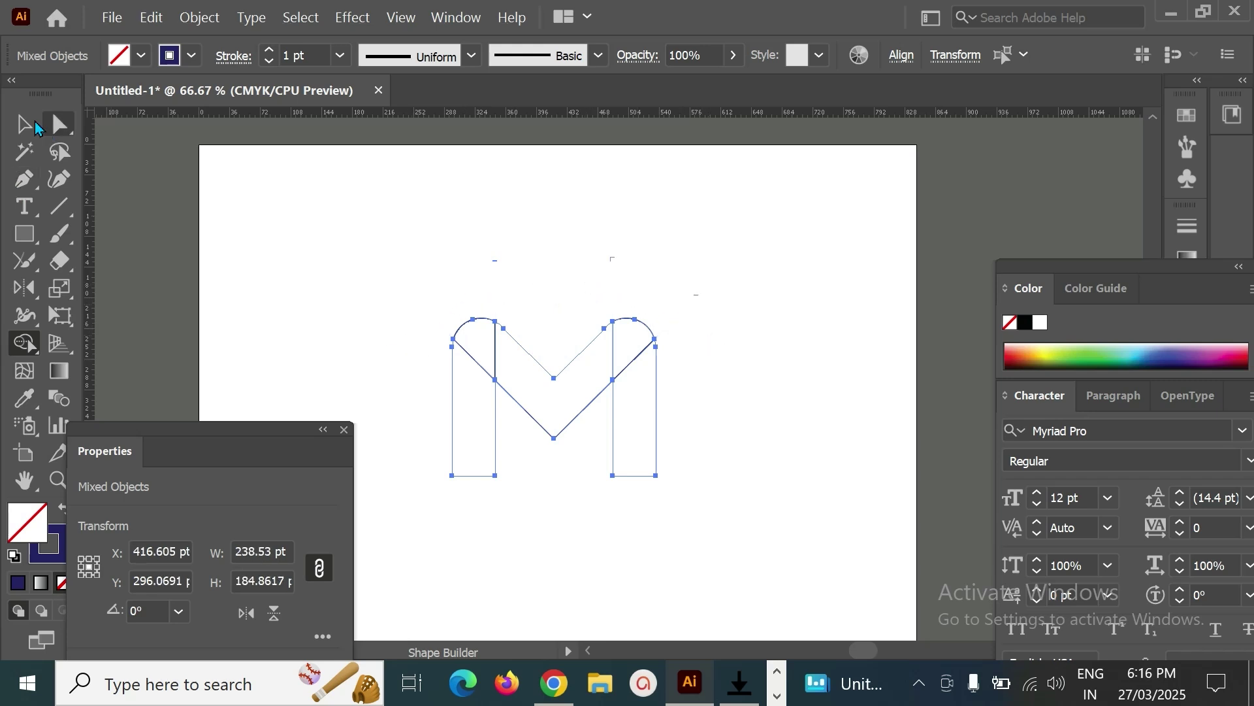
pyautogui.click(23, 123)
pyautogui.click(625, 287)
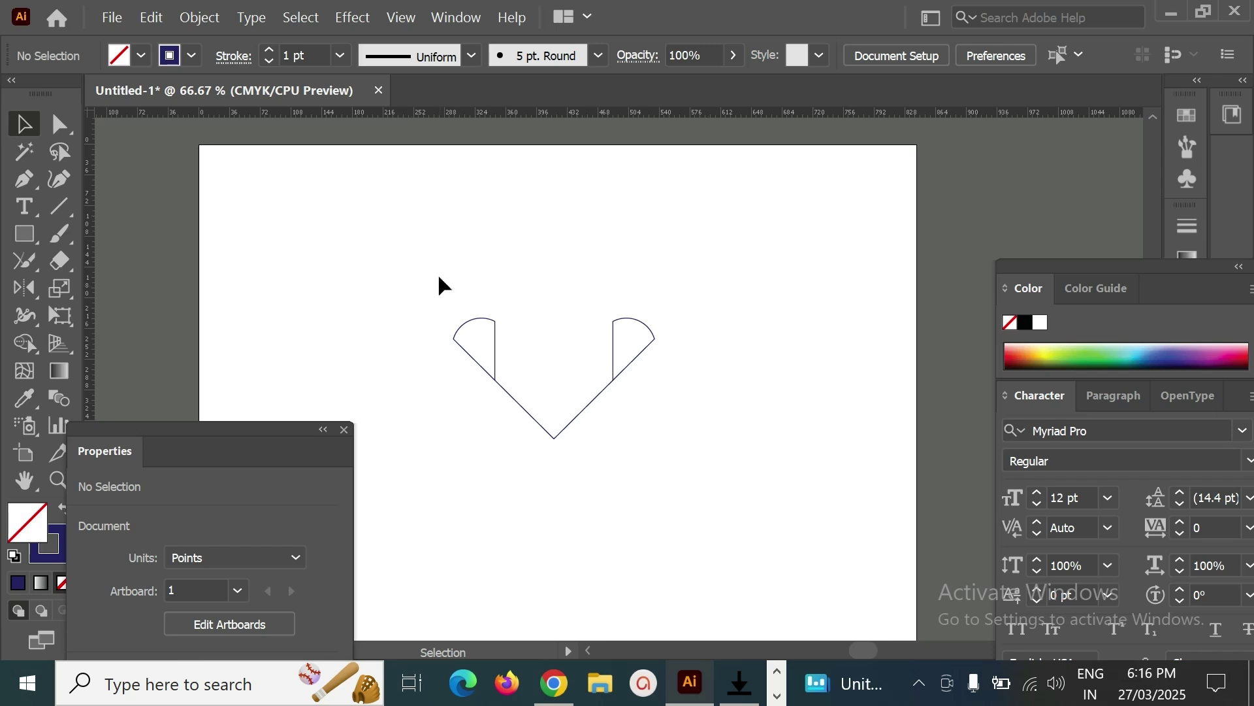
# Fill all pieces of the M with solid dark navy blue
pyautogui.moveTo(426, 265); pyautogui.dragTo(788, 588)
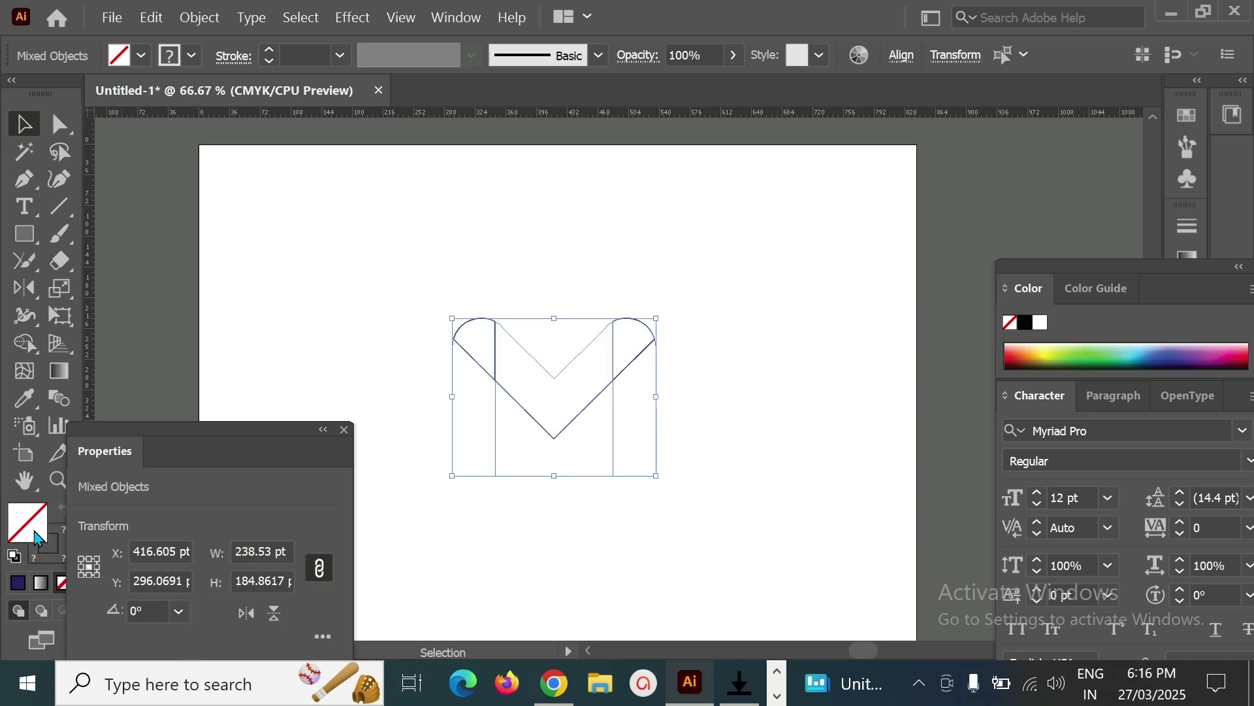
pyautogui.click(19, 584)
pyautogui.click(355, 293)
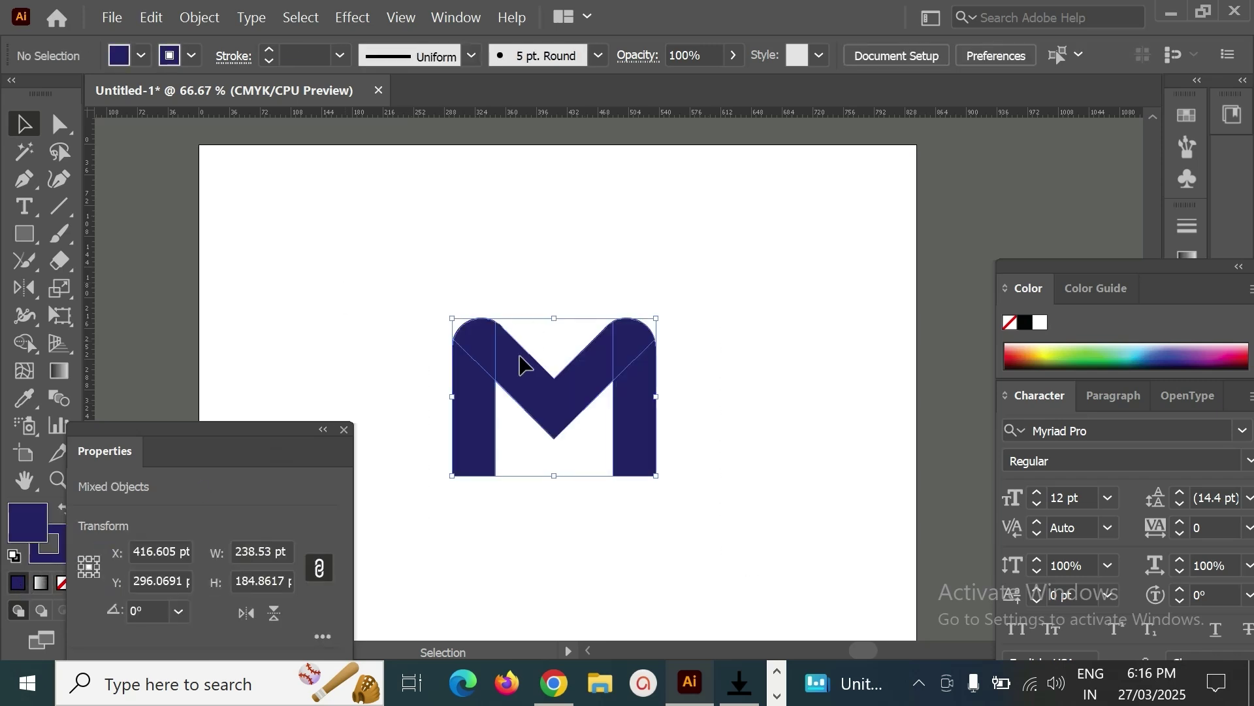
# Ungroup the pieces of the M so each can be selected separately
pyautogui.click(486, 447)
pyautogui.rightClick(485, 392)
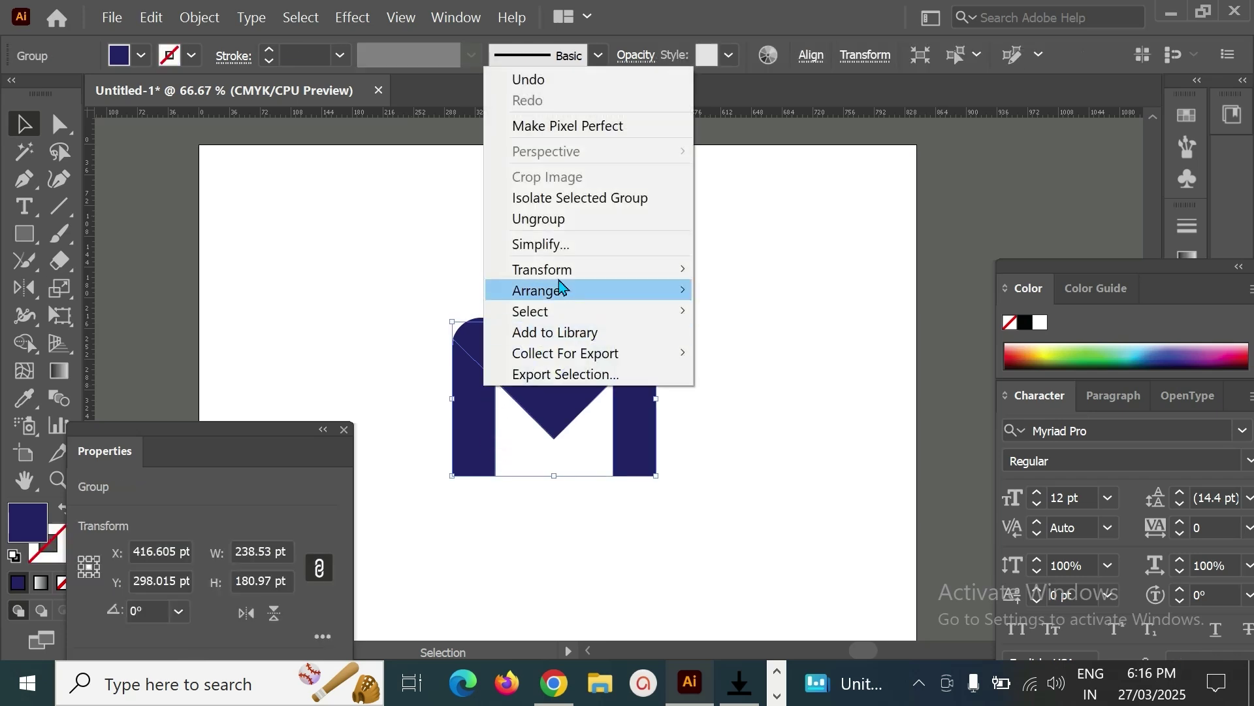
pyautogui.click(555, 220)
pyautogui.click(832, 304)
# Fill the left leg of the M with blue 547dbf and deselect it
pyautogui.click(495, 426)
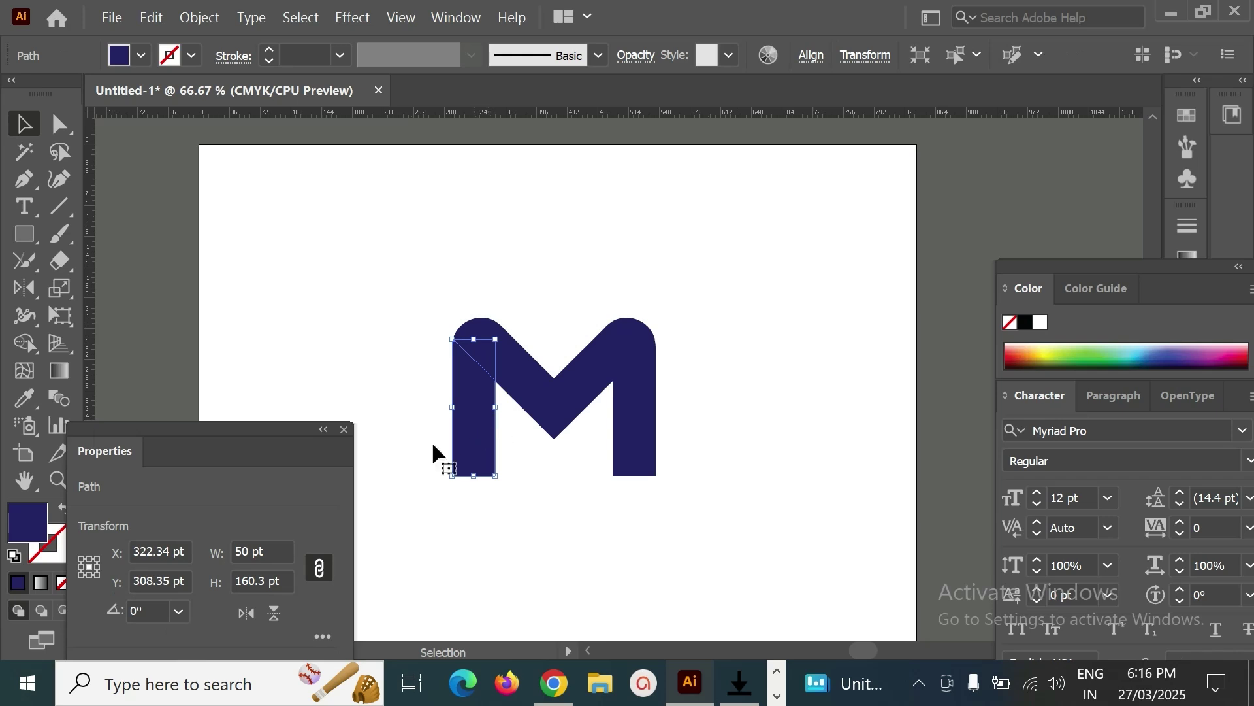
pyautogui.doubleClick(27, 531)
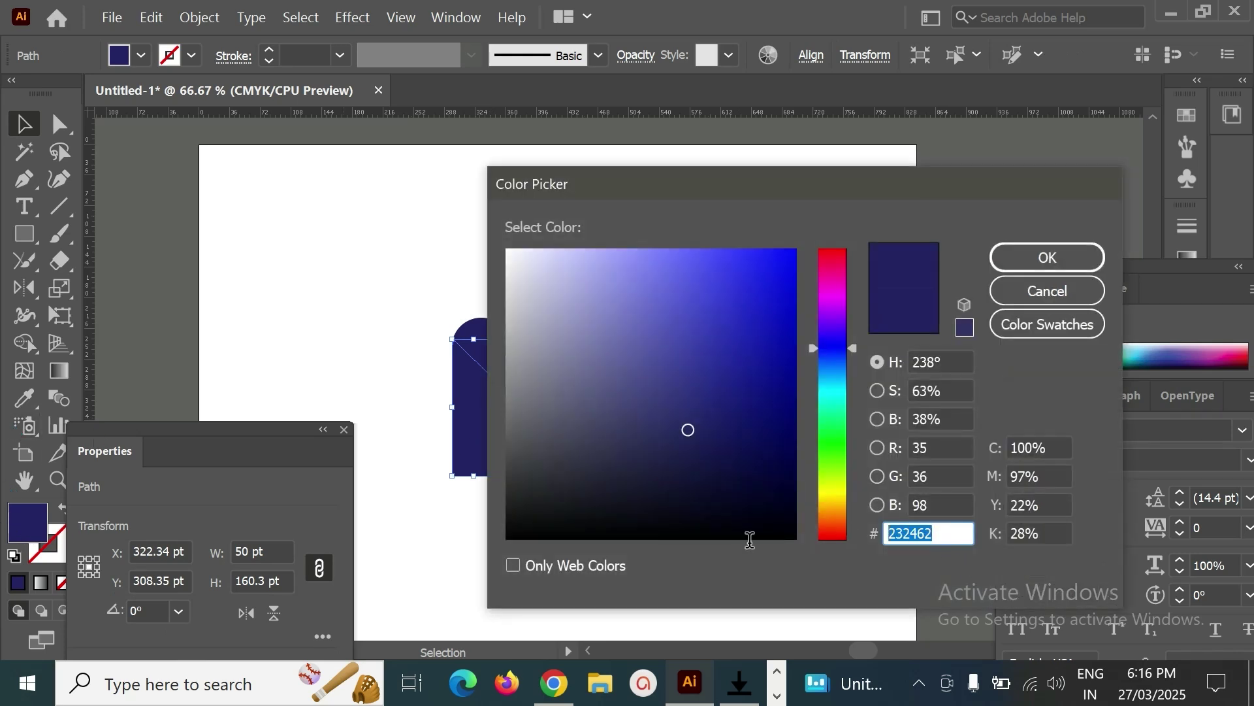
pyautogui.write('54')
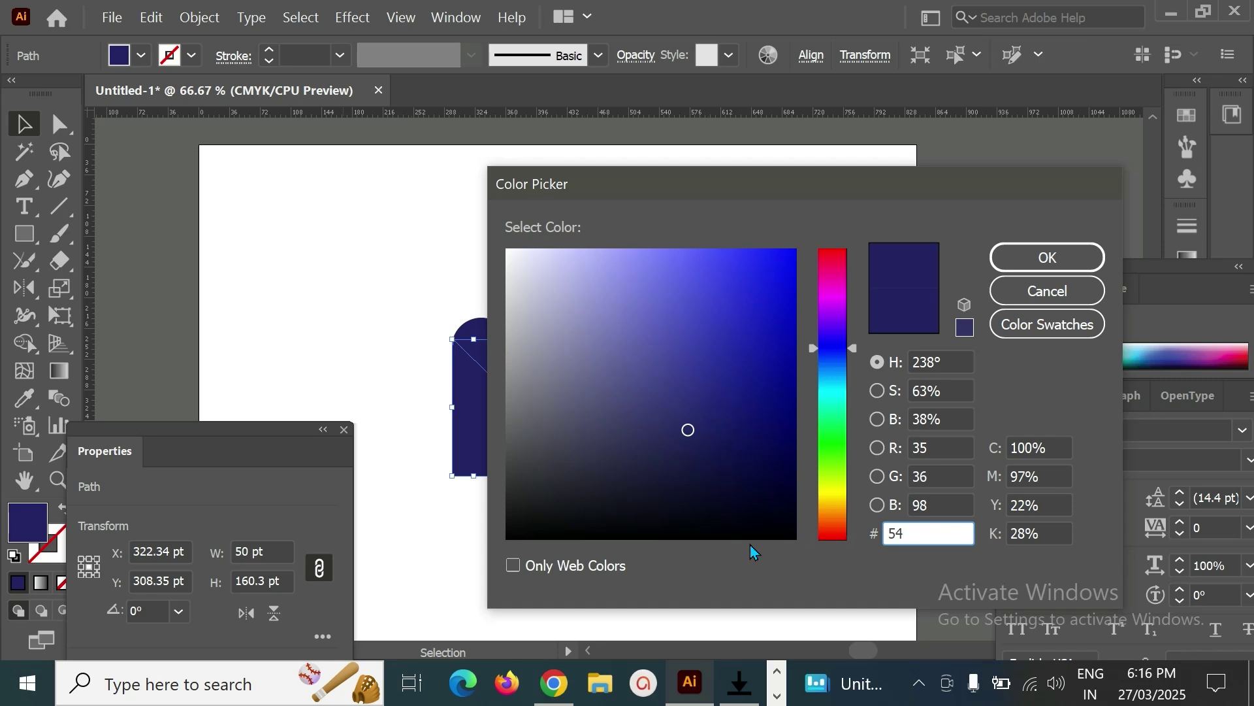
pyautogui.write('7dbf')
pyautogui.click(1025, 257)
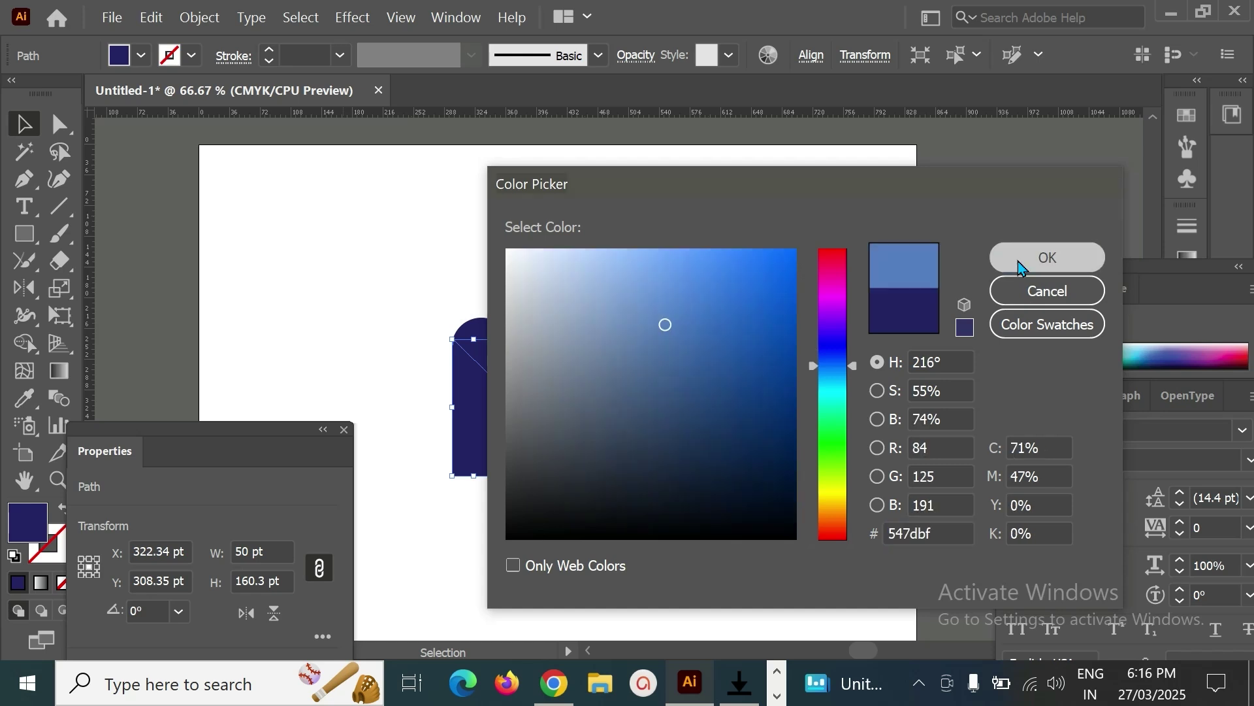
pyautogui.click(575, 443)
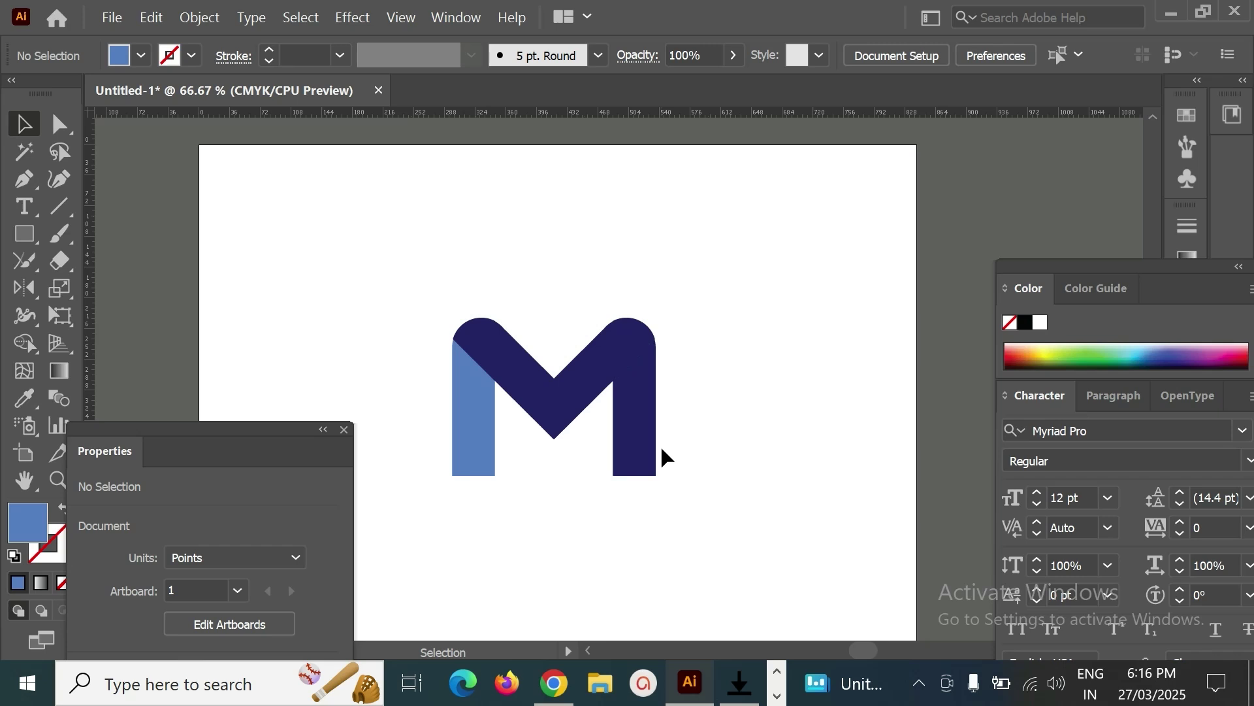
# Fill the rounded right cap of the M with yellow fbbc12 and deselect it
pyautogui.click(636, 347)
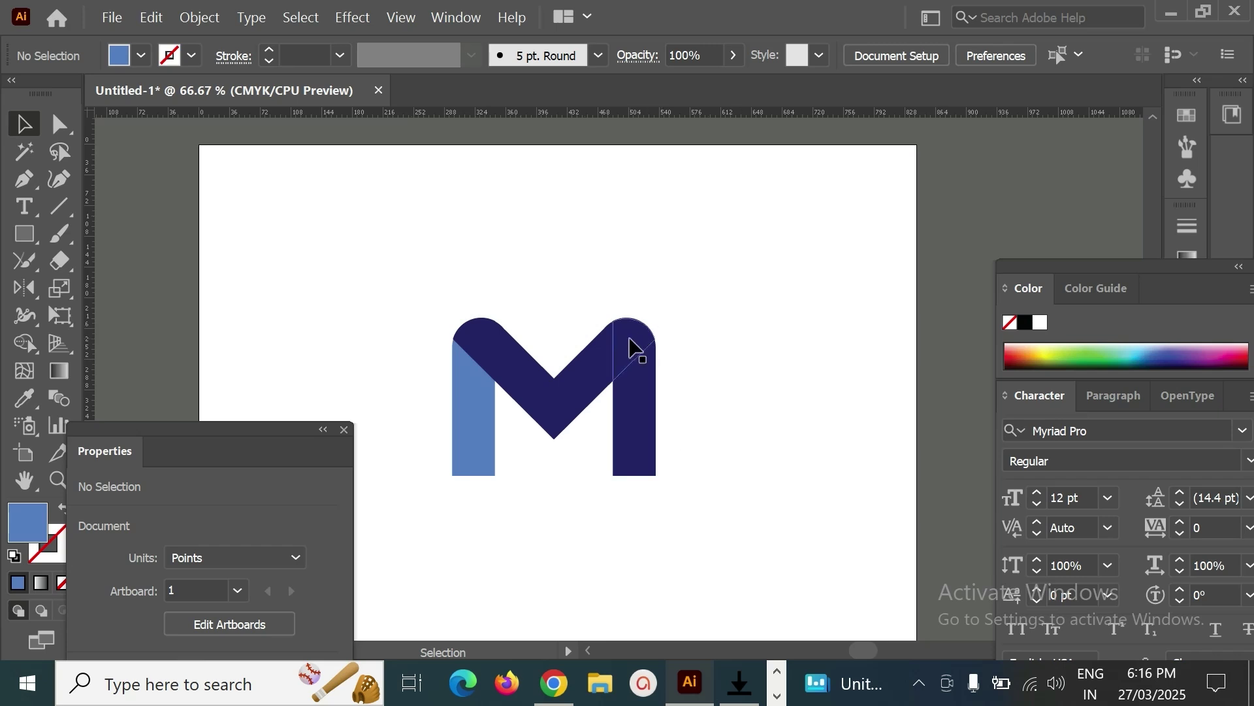
pyautogui.doubleClick(38, 527)
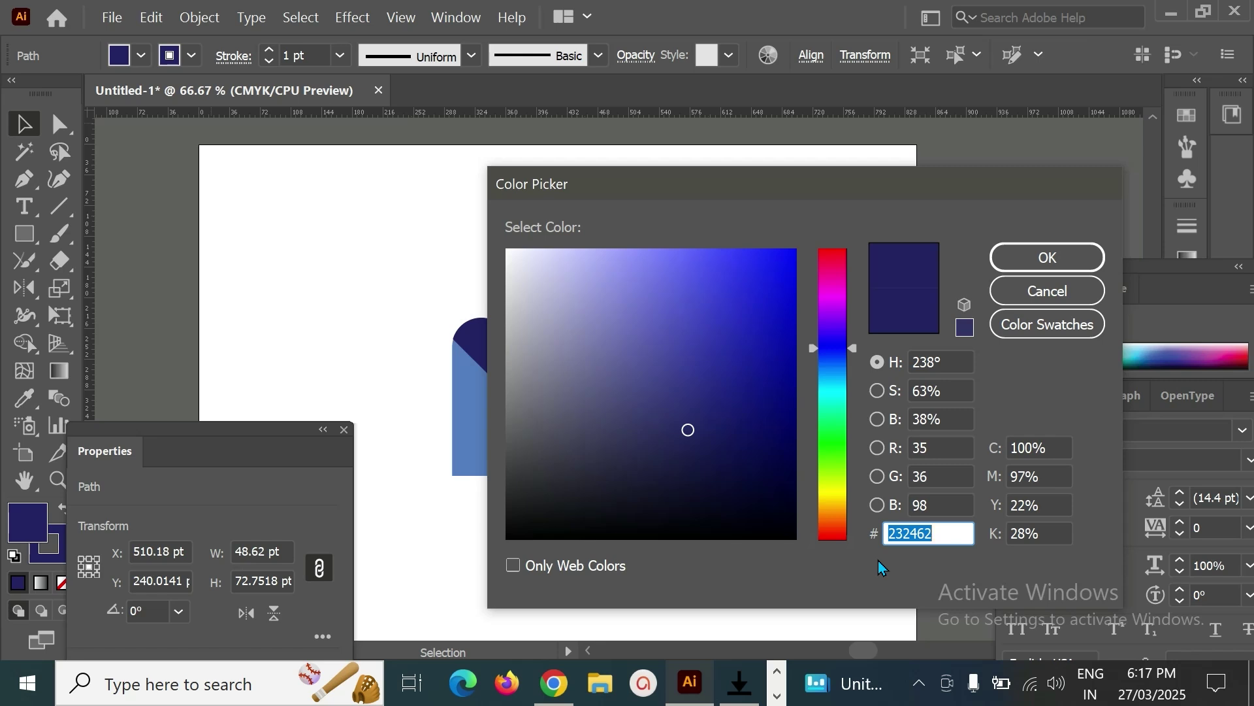
pyautogui.write('fbb')
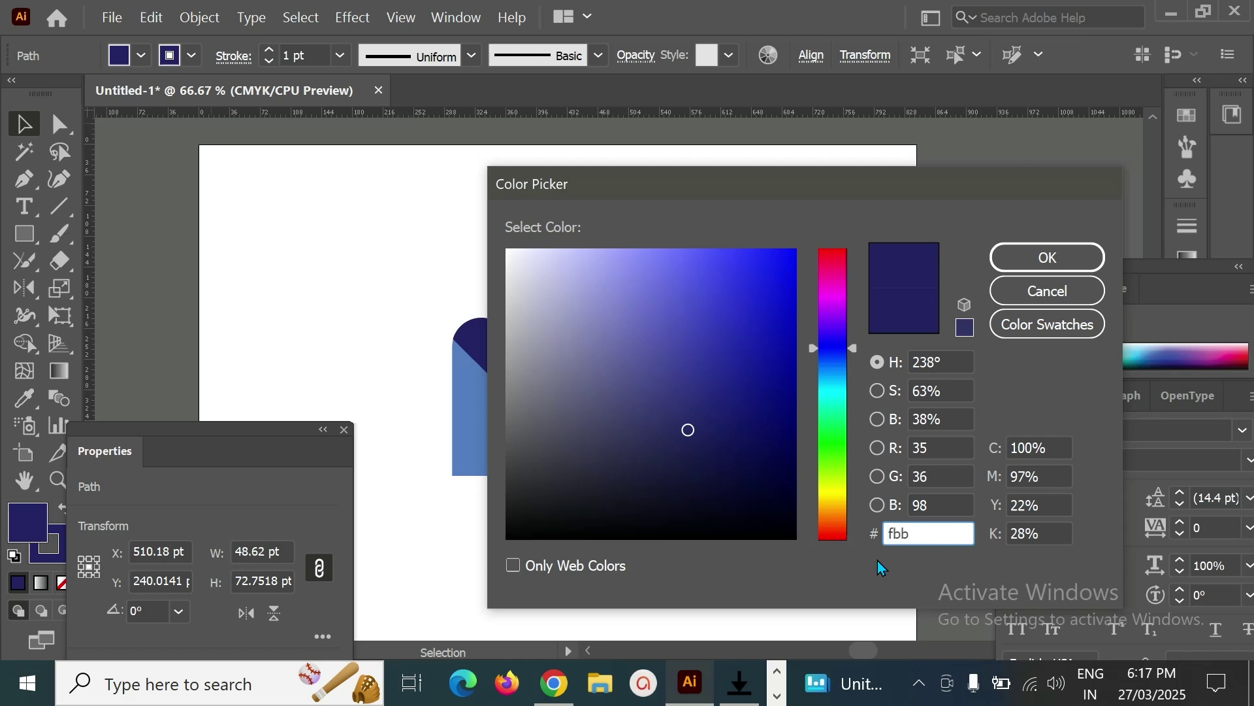
pyautogui.write('c12')
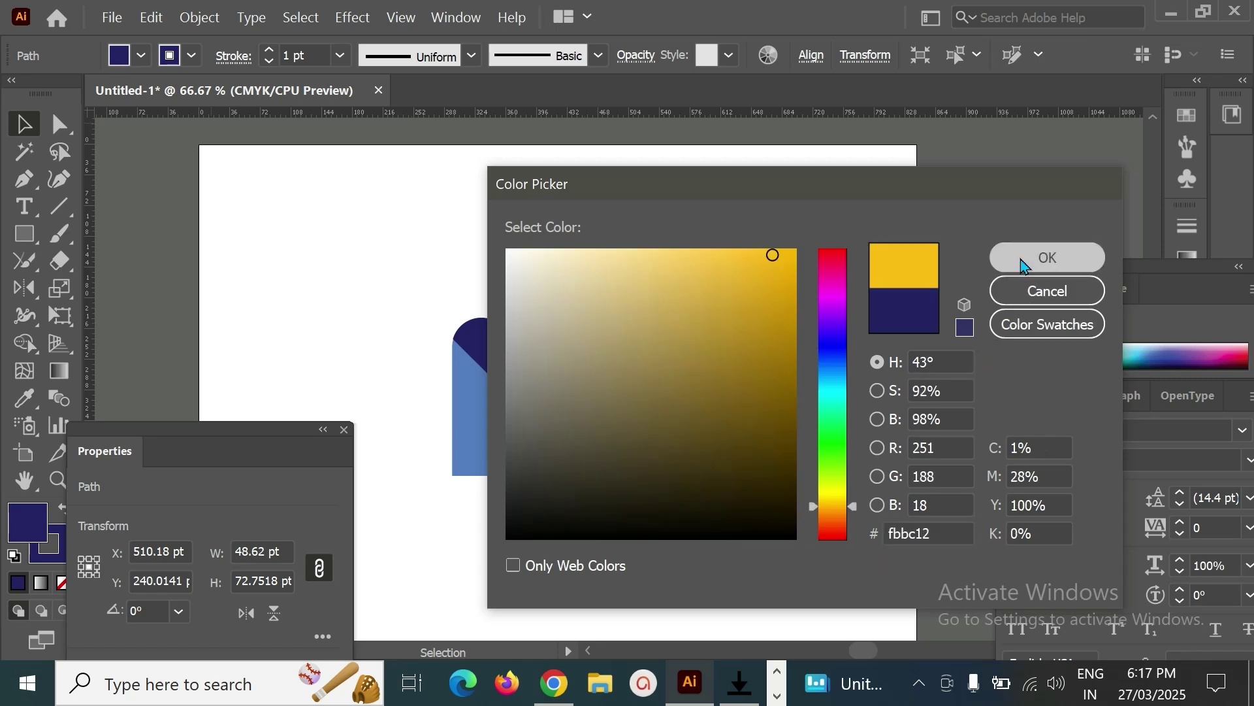
pyautogui.click(1047, 257)
pyautogui.click(751, 317)
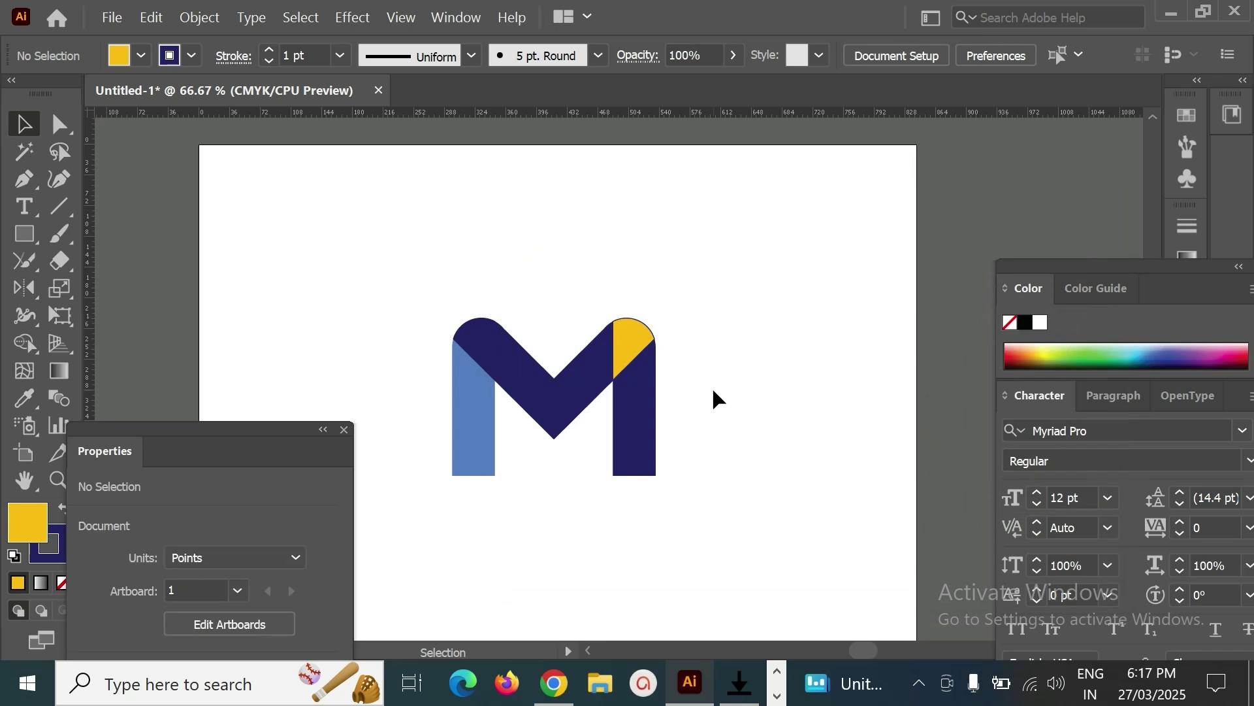
# Fill the right leg of the M with green 30A953 and deselect it
pyautogui.click(641, 436)
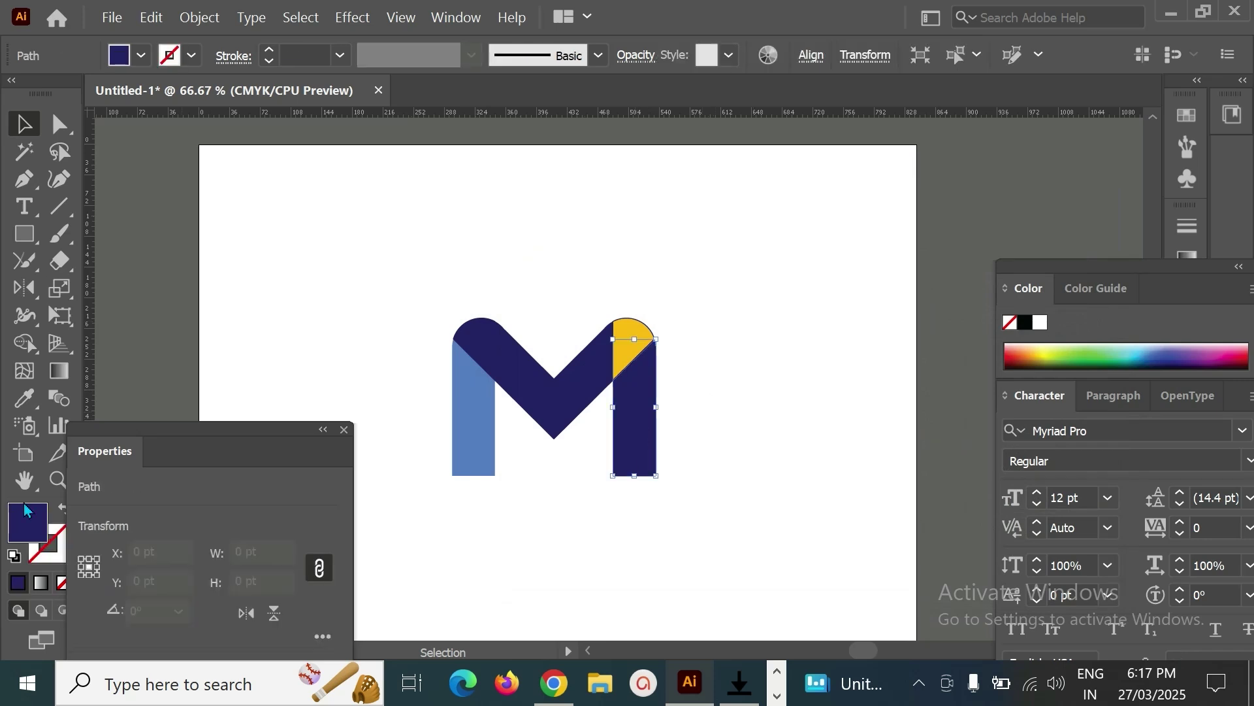
pyautogui.doubleClick(27, 528)
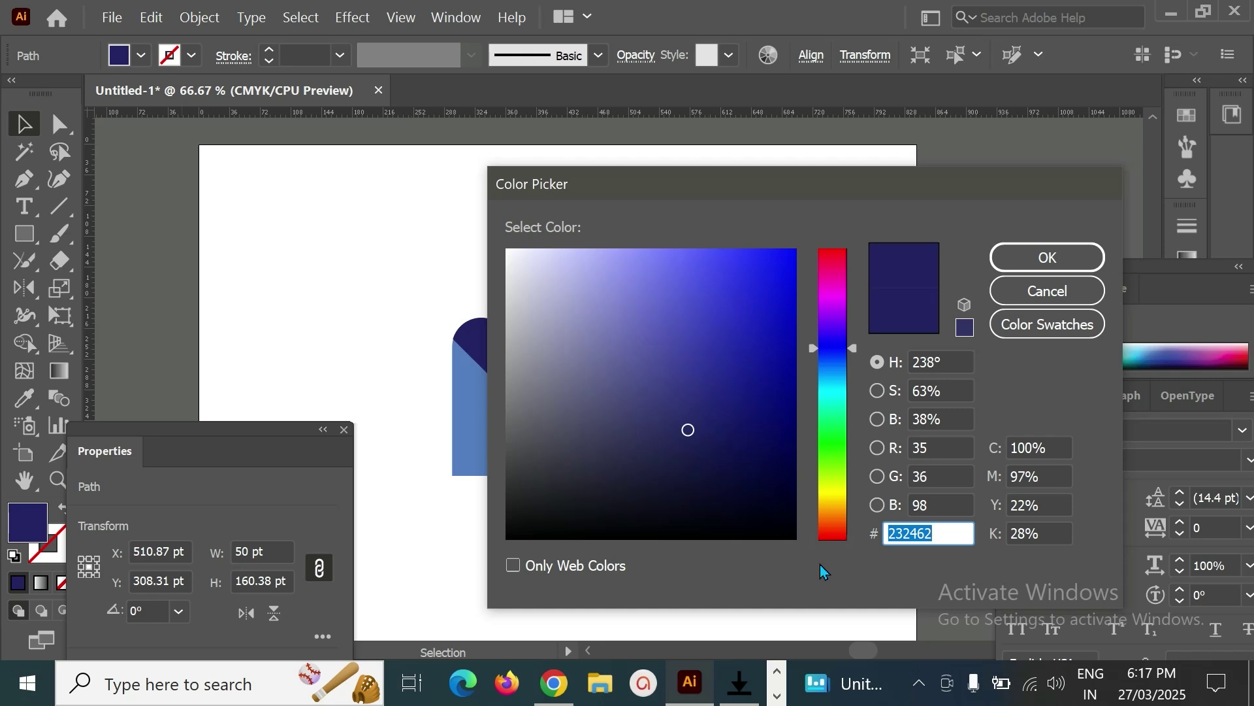
pyautogui.write('30')
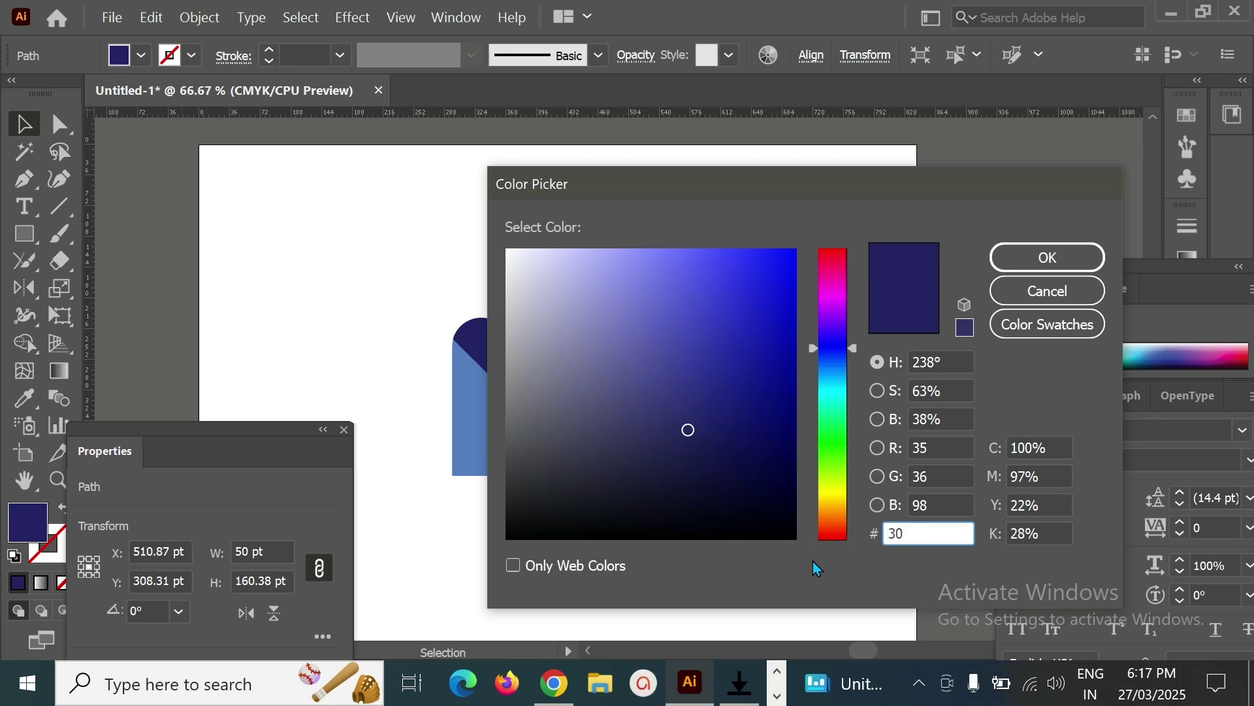
pyautogui.write('A953')
pyautogui.click(1006, 270)
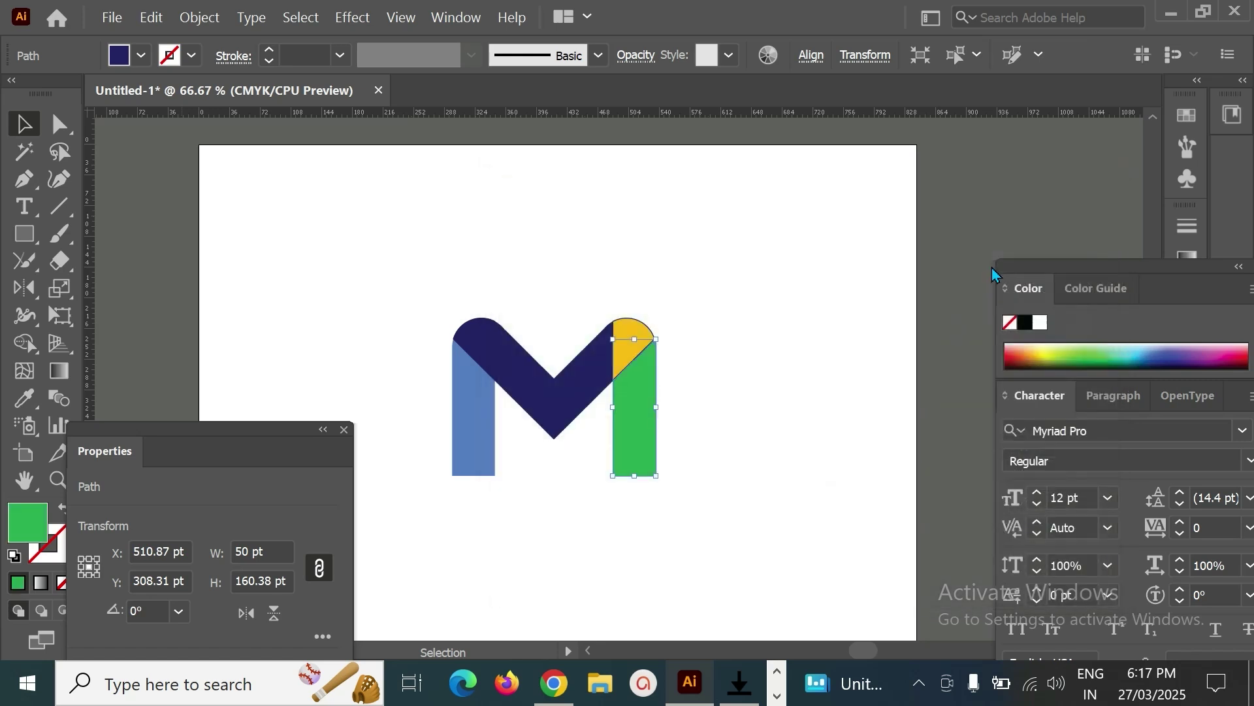
pyautogui.click(769, 336)
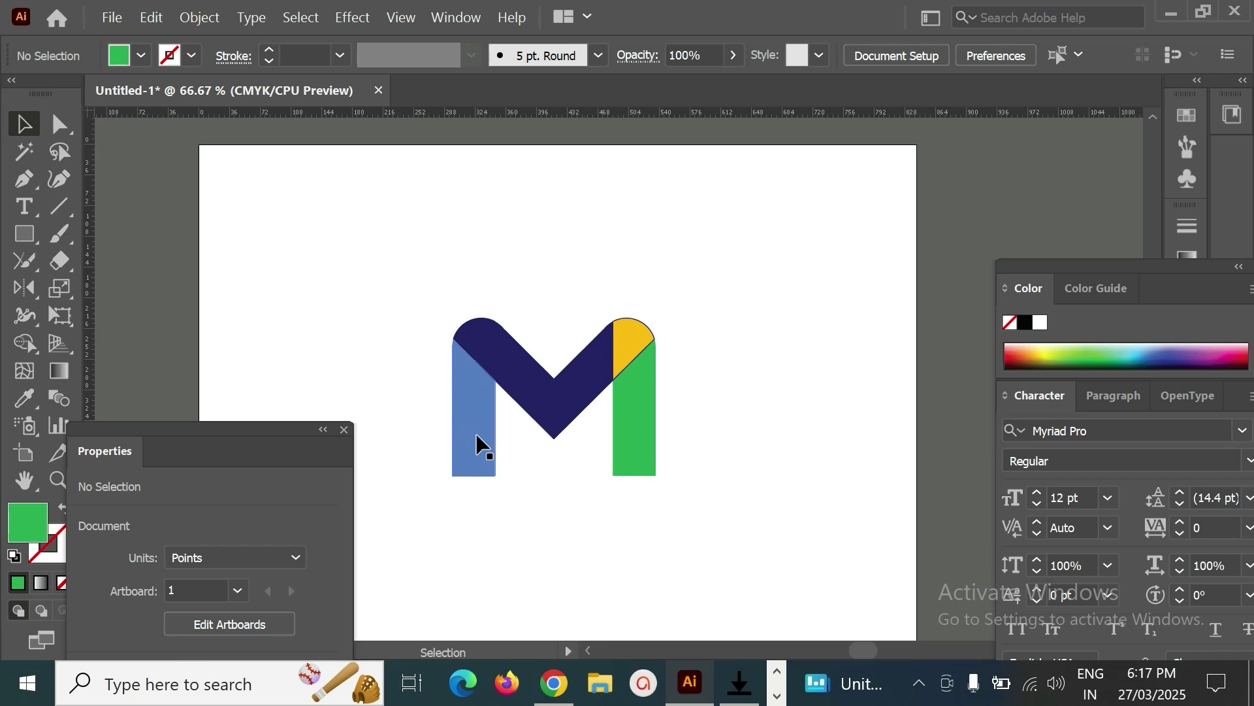
# Check the fill colour code of the M's right leg and keep it
pyautogui.click(631, 451)
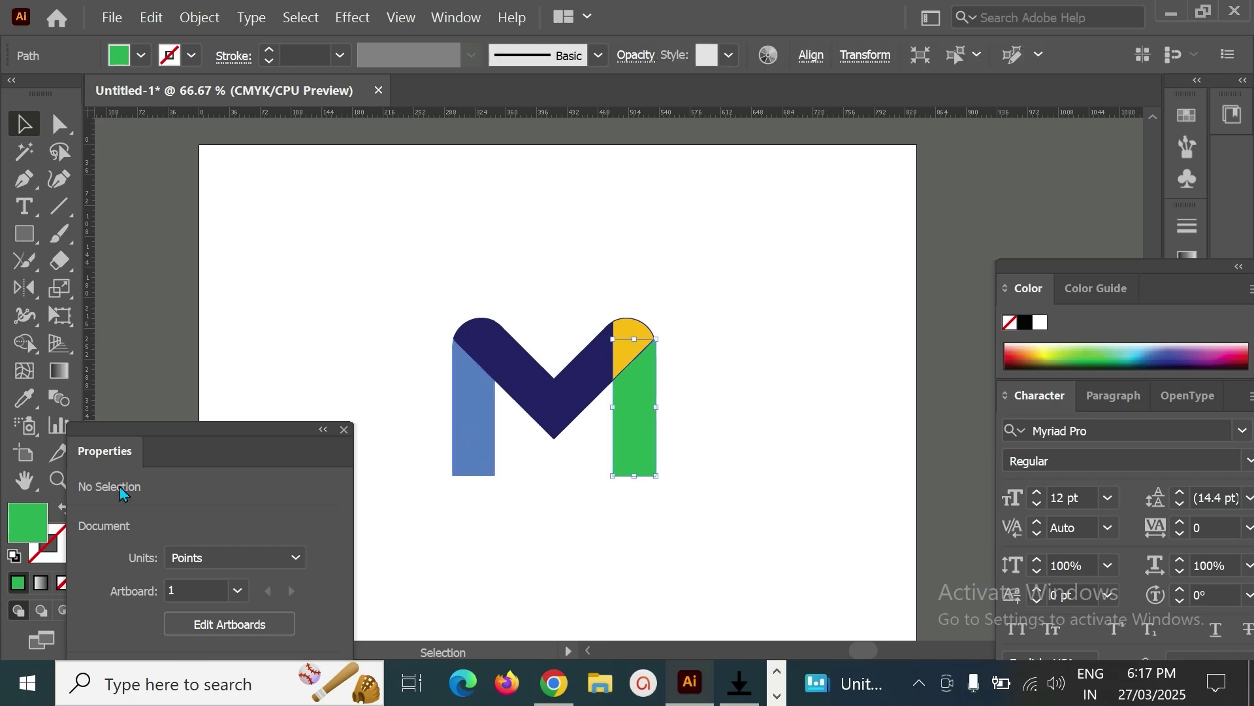
pyautogui.doubleClick(22, 533)
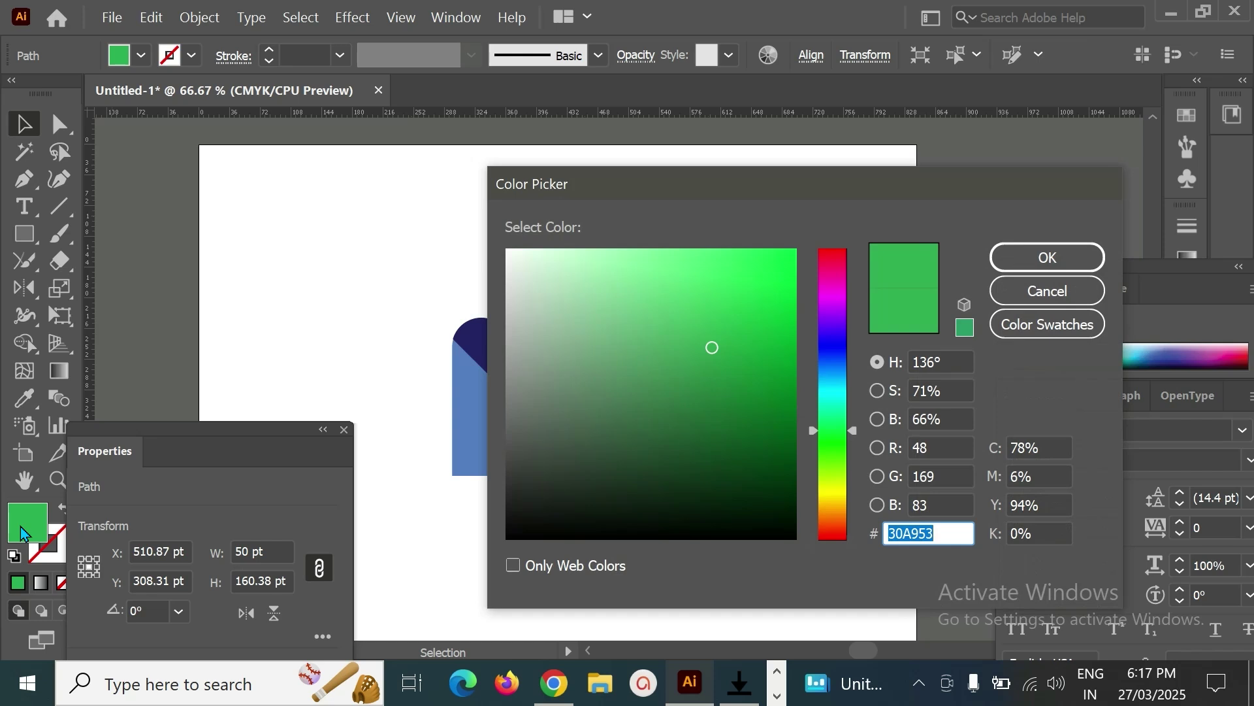
pyautogui.click(1047, 257)
pyautogui.click(608, 498)
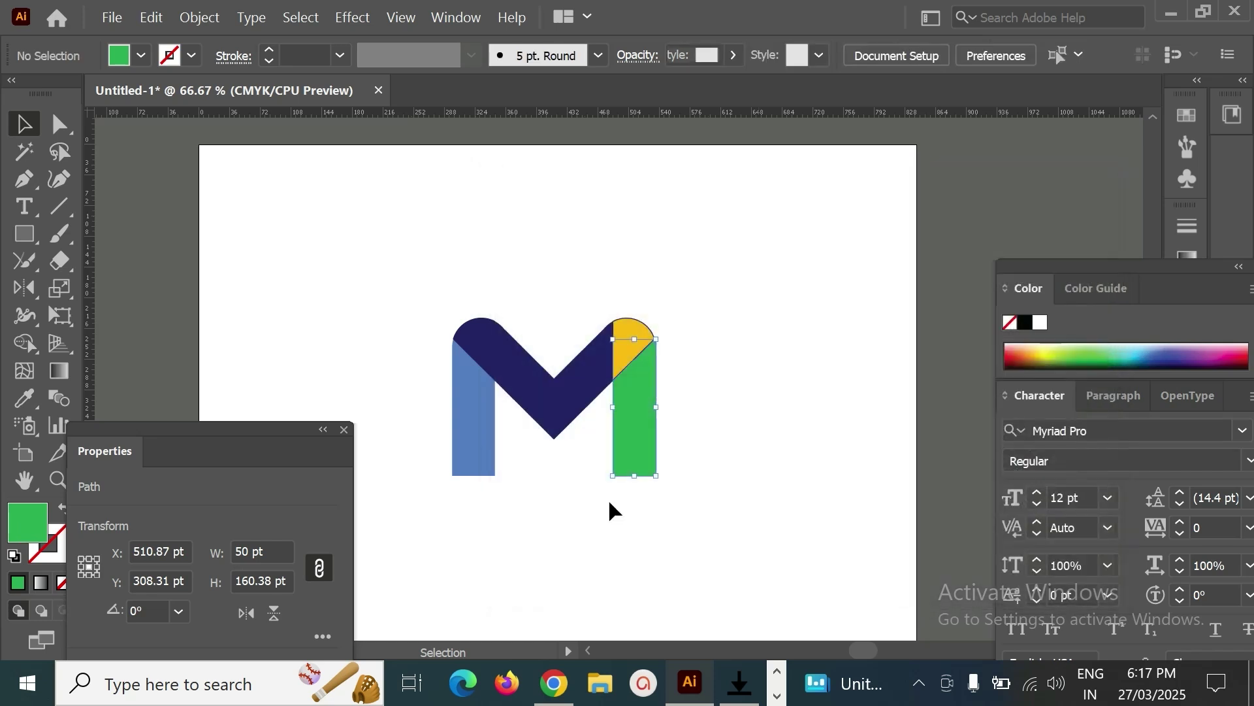
# Fill the rounded left cap of the M with dark red c62427 and deselect it
pyautogui.click(477, 423)
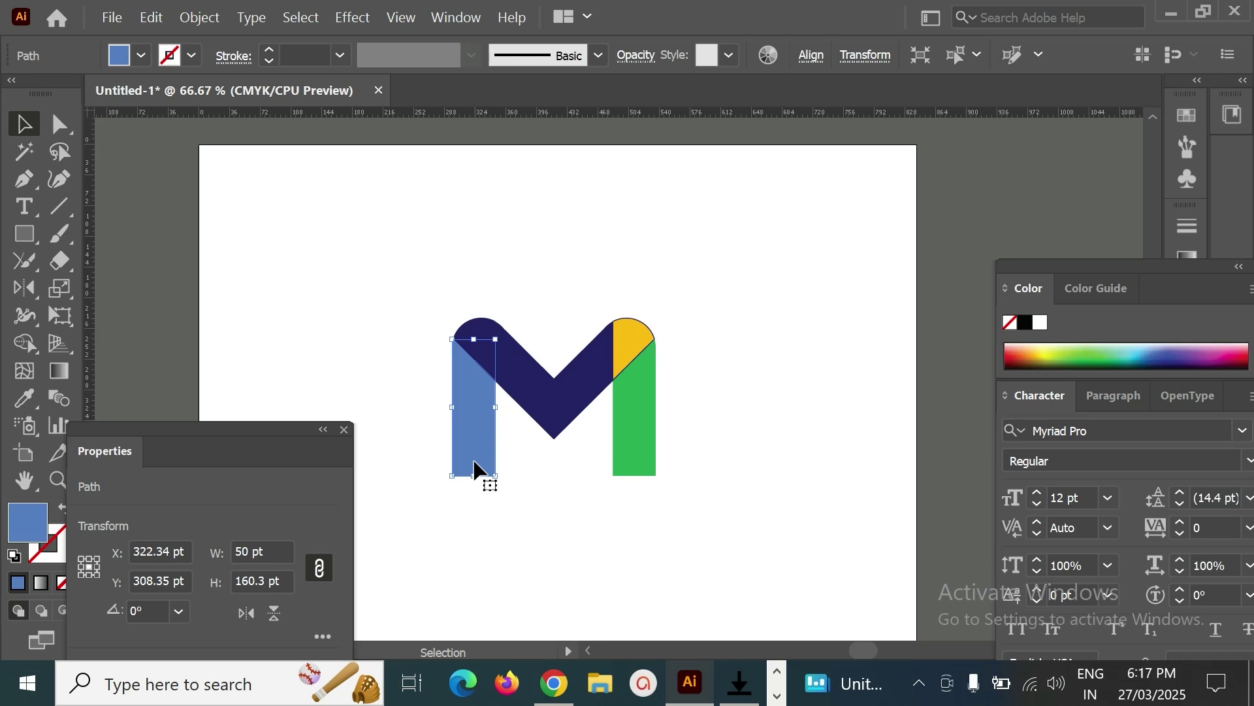
pyautogui.click(495, 282)
pyautogui.click(482, 336)
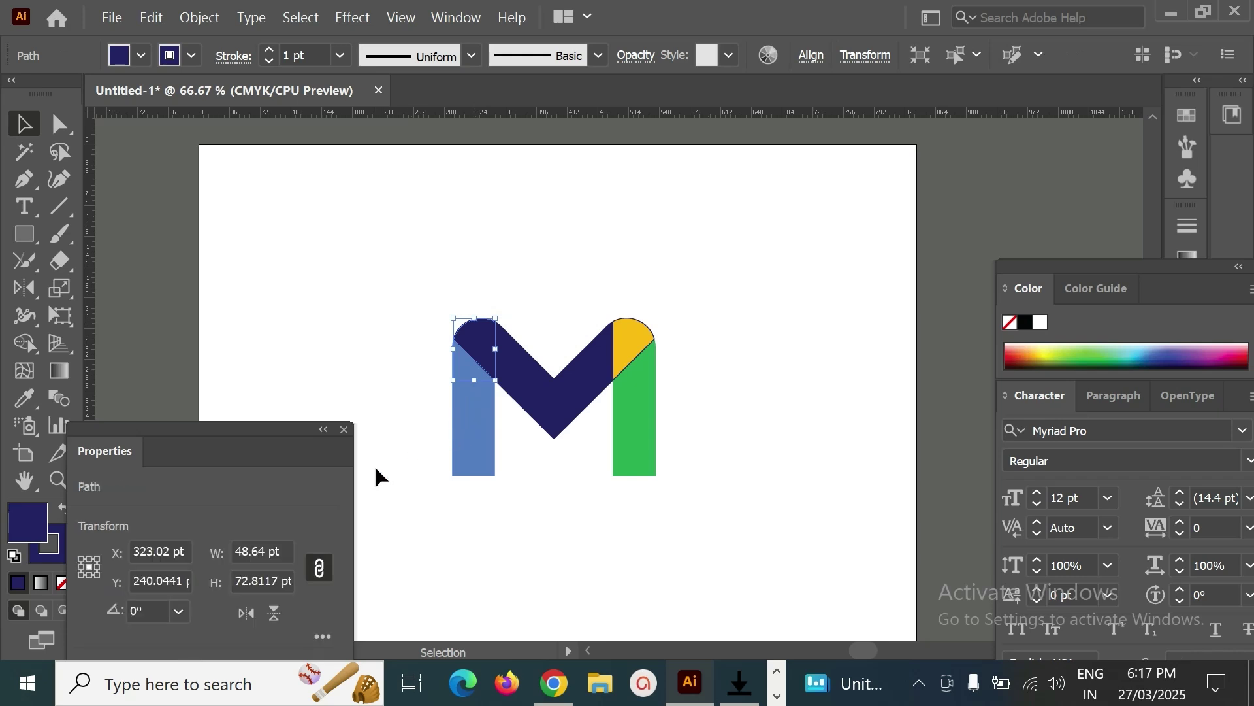
pyautogui.doubleClick(29, 530)
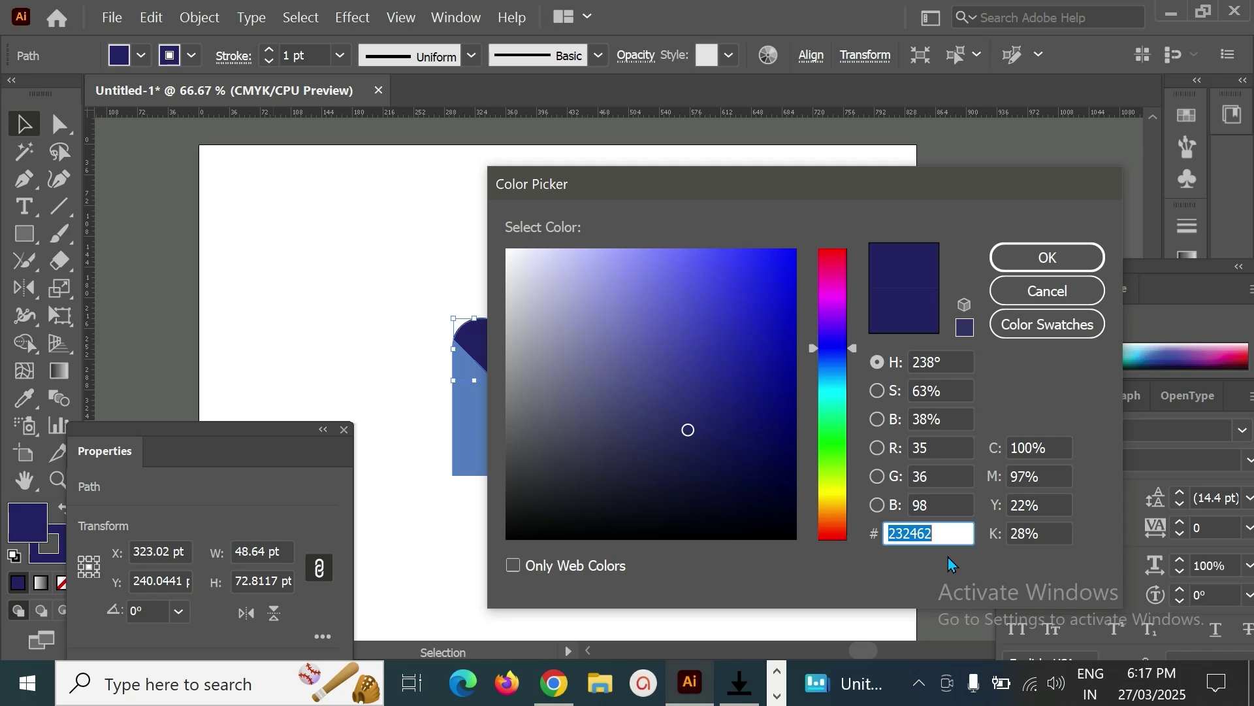
pyautogui.write('c6')
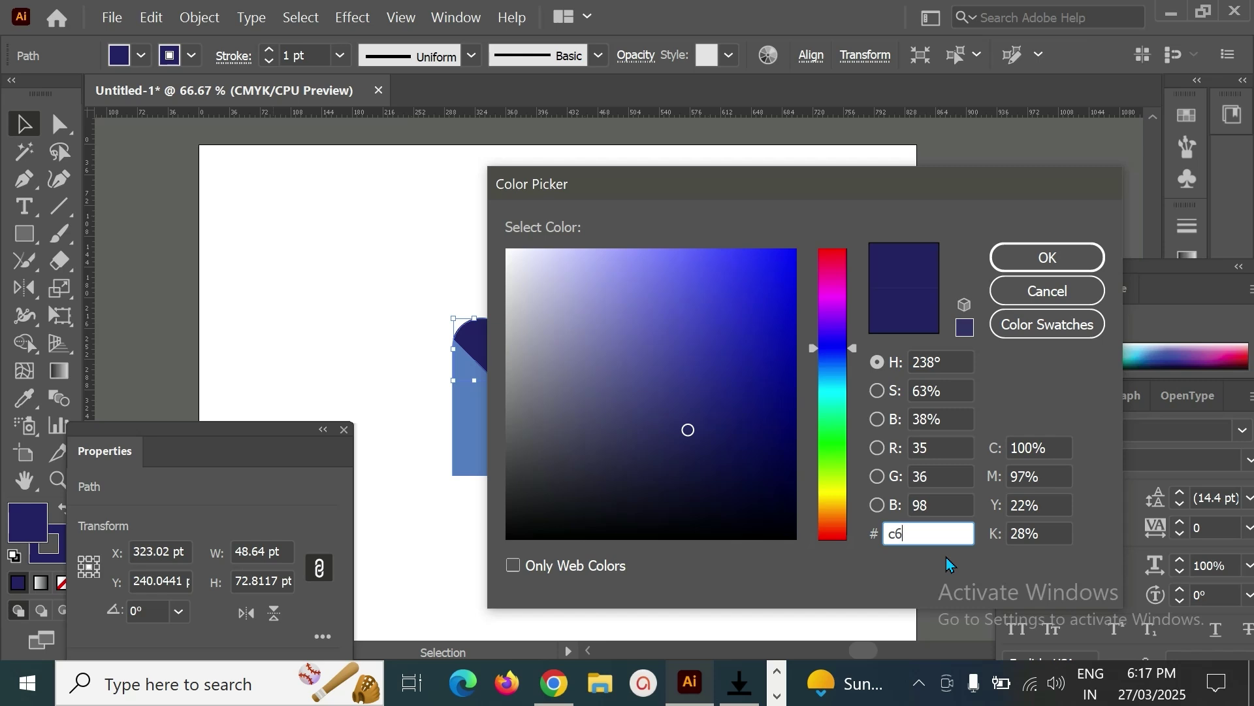
pyautogui.write('2427')
pyautogui.click(1090, 255)
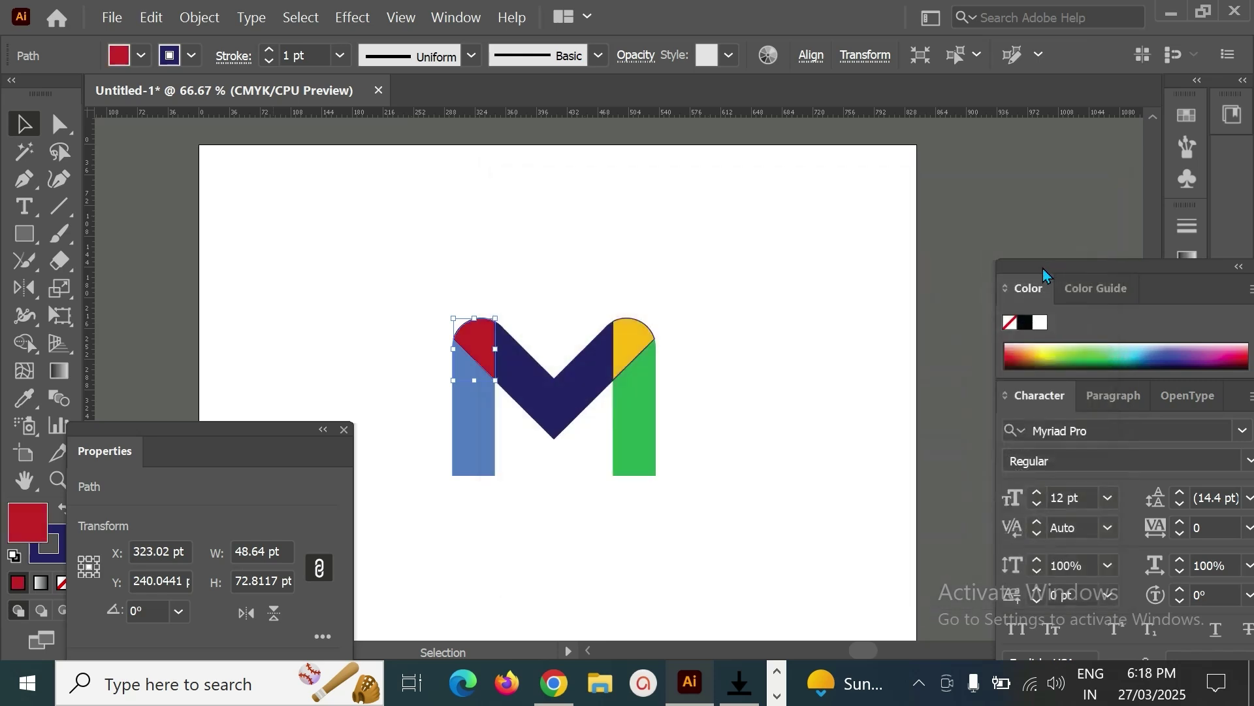
pyautogui.click(583, 267)
# Fill the central V of the M with red EB4335 and deselect it
pyautogui.click(528, 384)
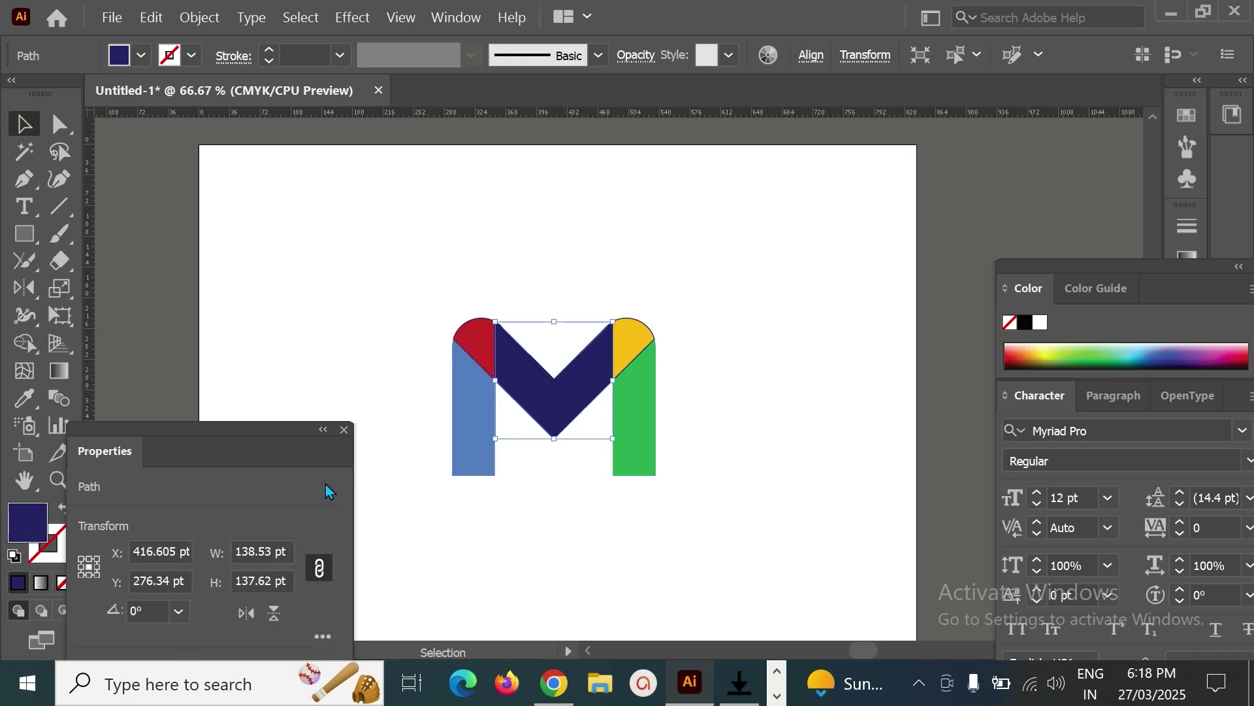
pyautogui.doubleClick(25, 530)
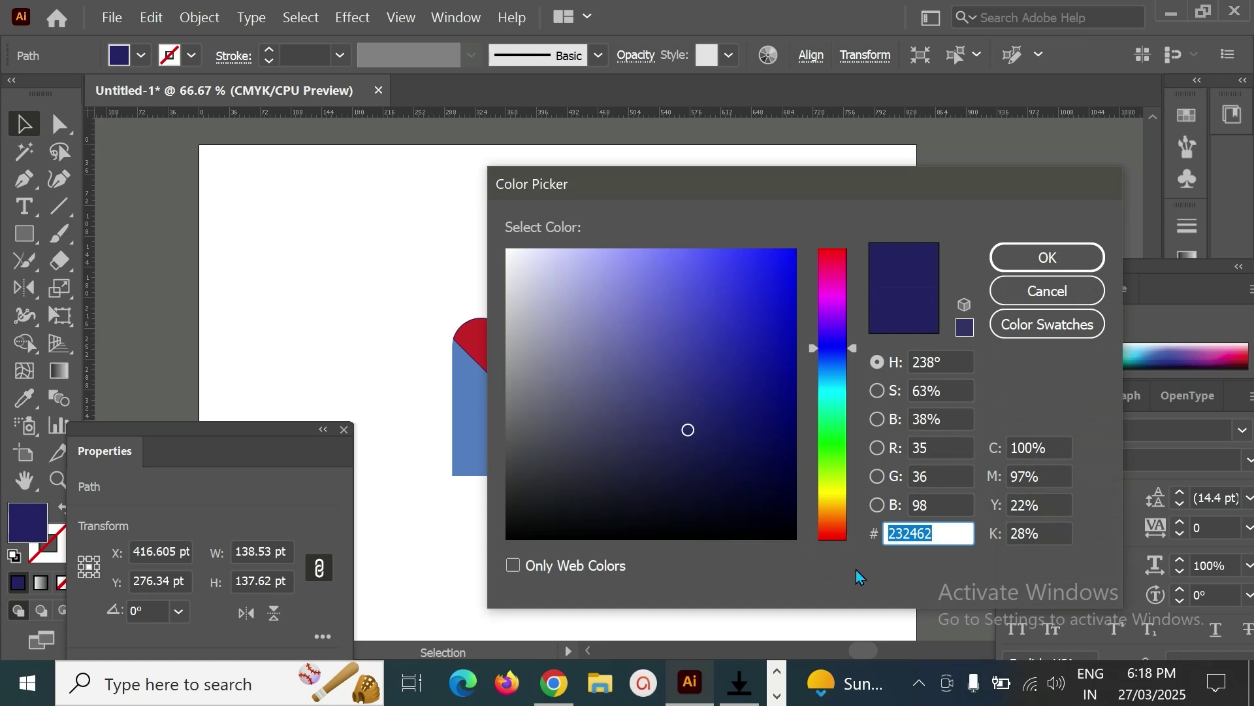
pyautogui.write('EB')
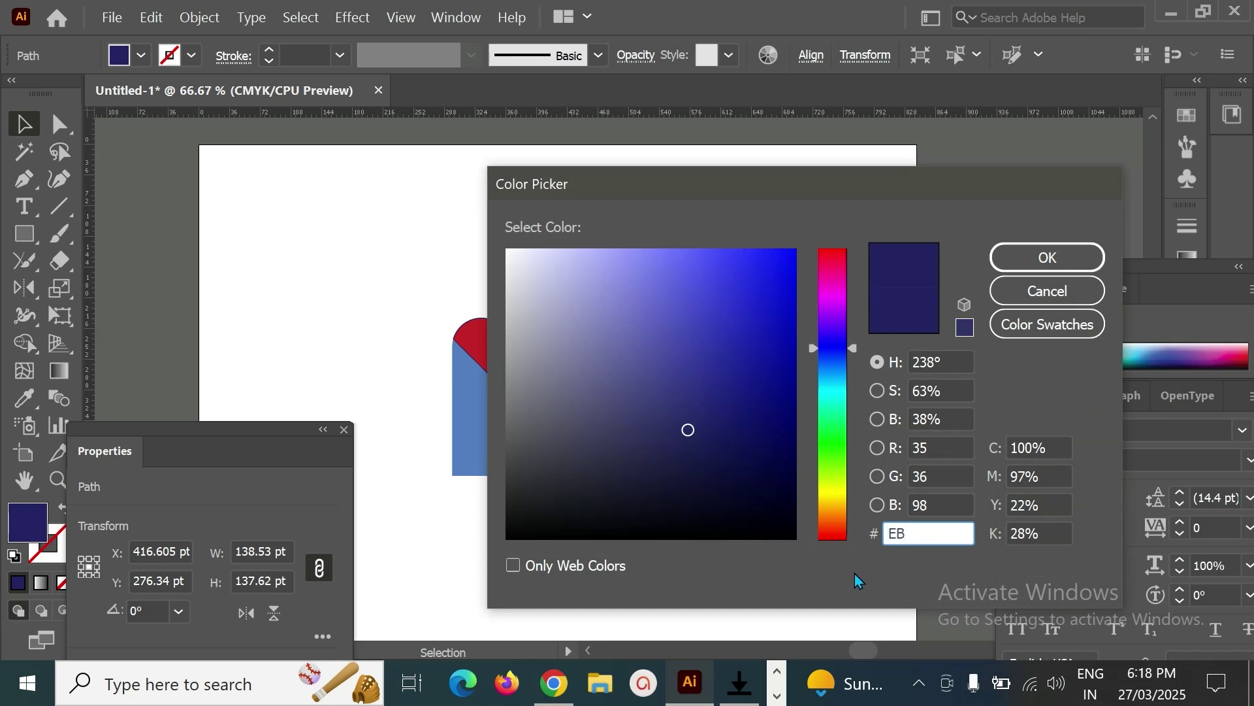
pyautogui.write('4335')
pyautogui.click(1025, 265)
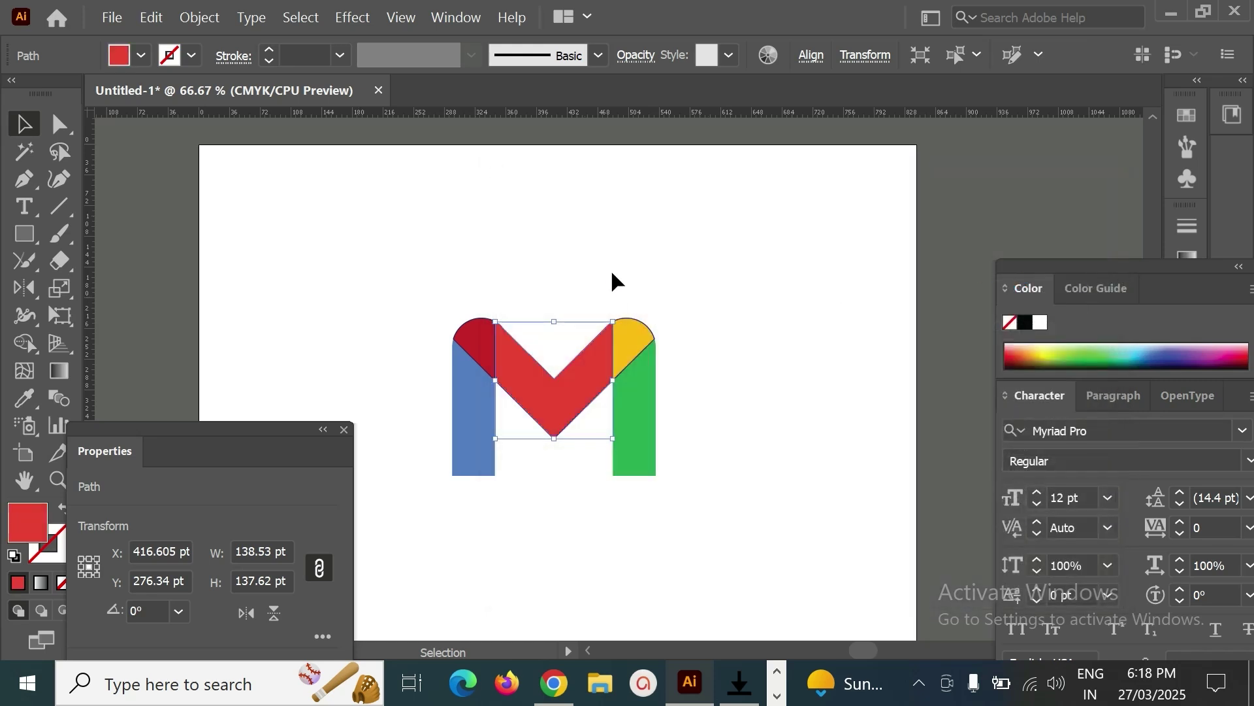
pyautogui.click(453, 320)
# Select the whole M, move the Properties panel clear of the fill and stroke controls, and make the stroke active
pyautogui.moveTo(457, 277); pyautogui.dragTo(692, 560)
pyautogui.moveTo(164, 449); pyautogui.dragTo(344, 570)
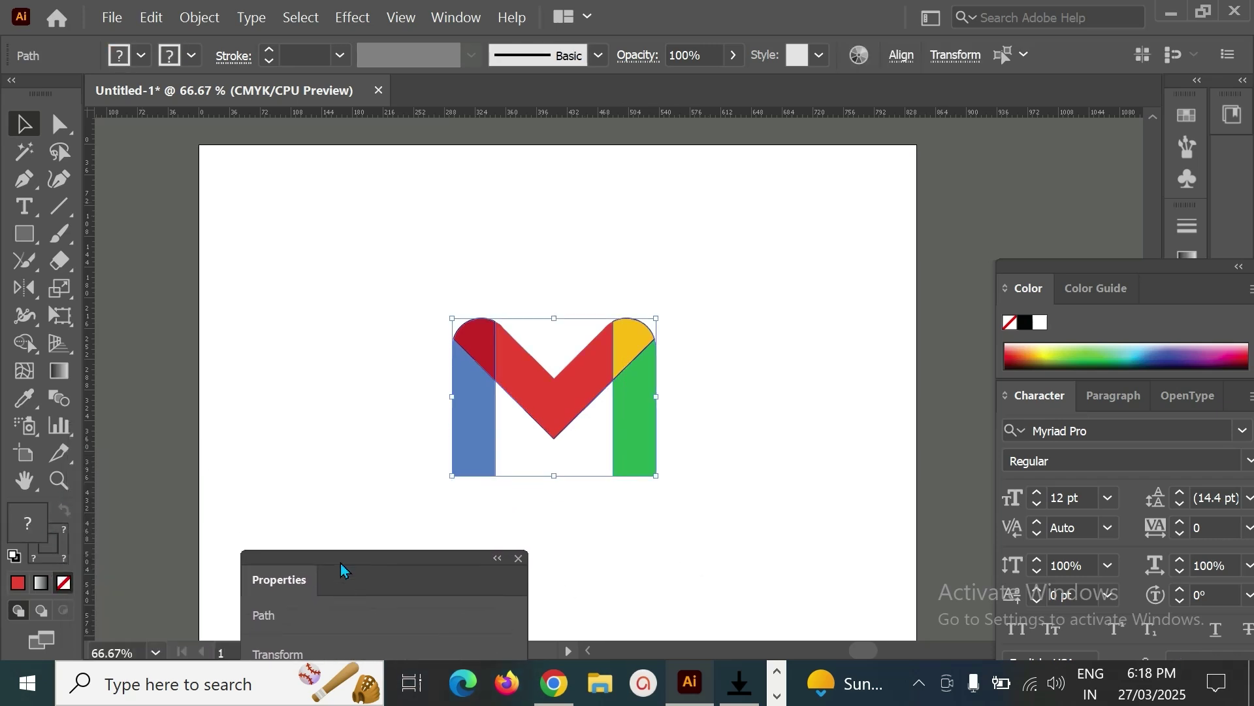
pyautogui.click(57, 555)
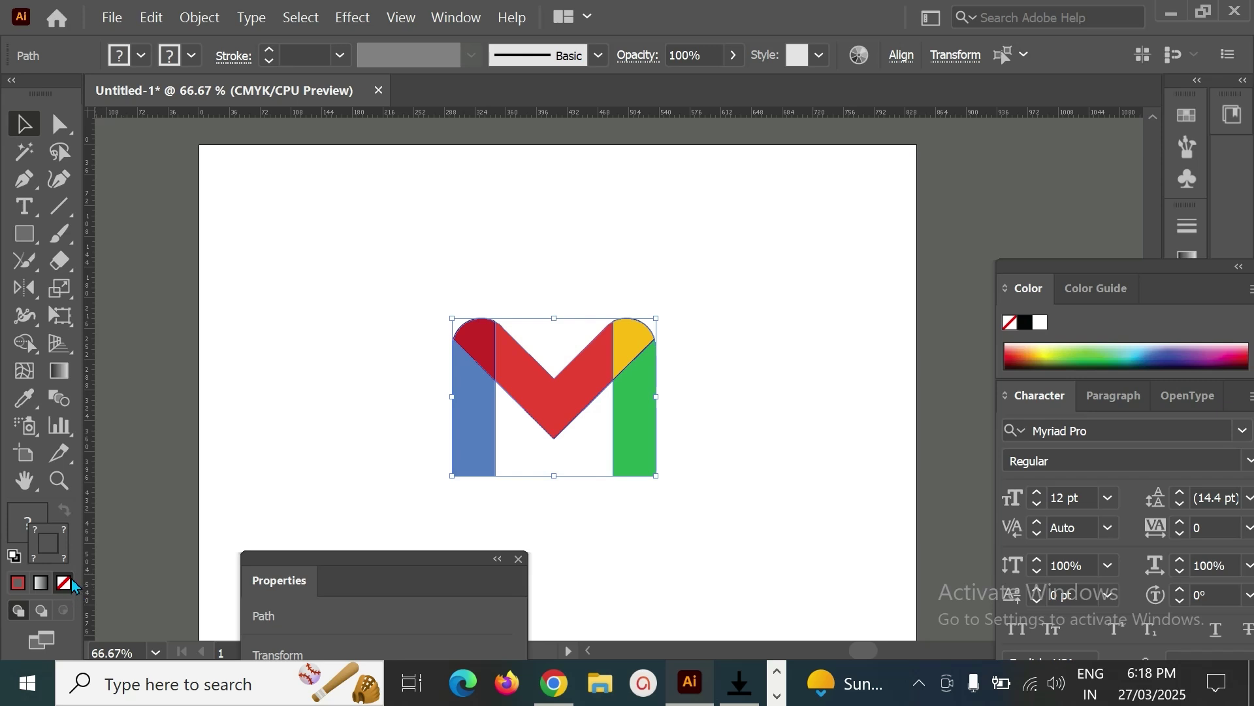
pyautogui.click(330, 377)
pyautogui.click(465, 395)
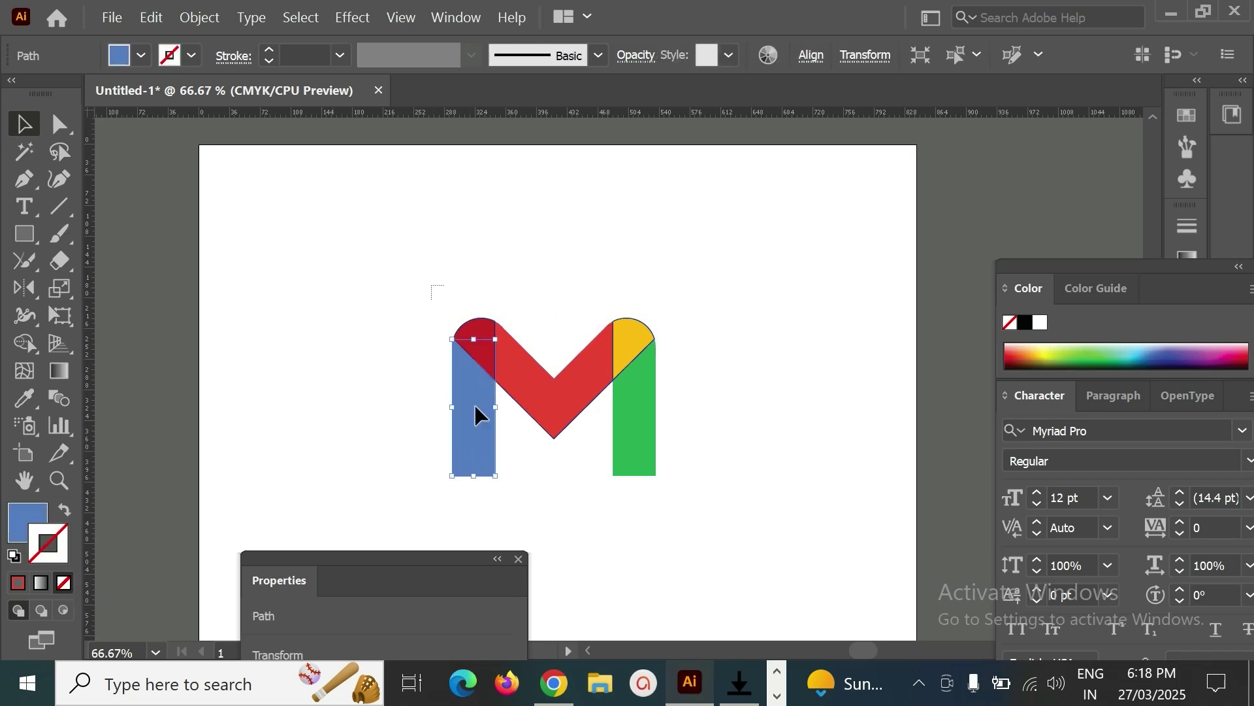
pyautogui.moveTo(480, 415); pyautogui.dragTo(477, 406)
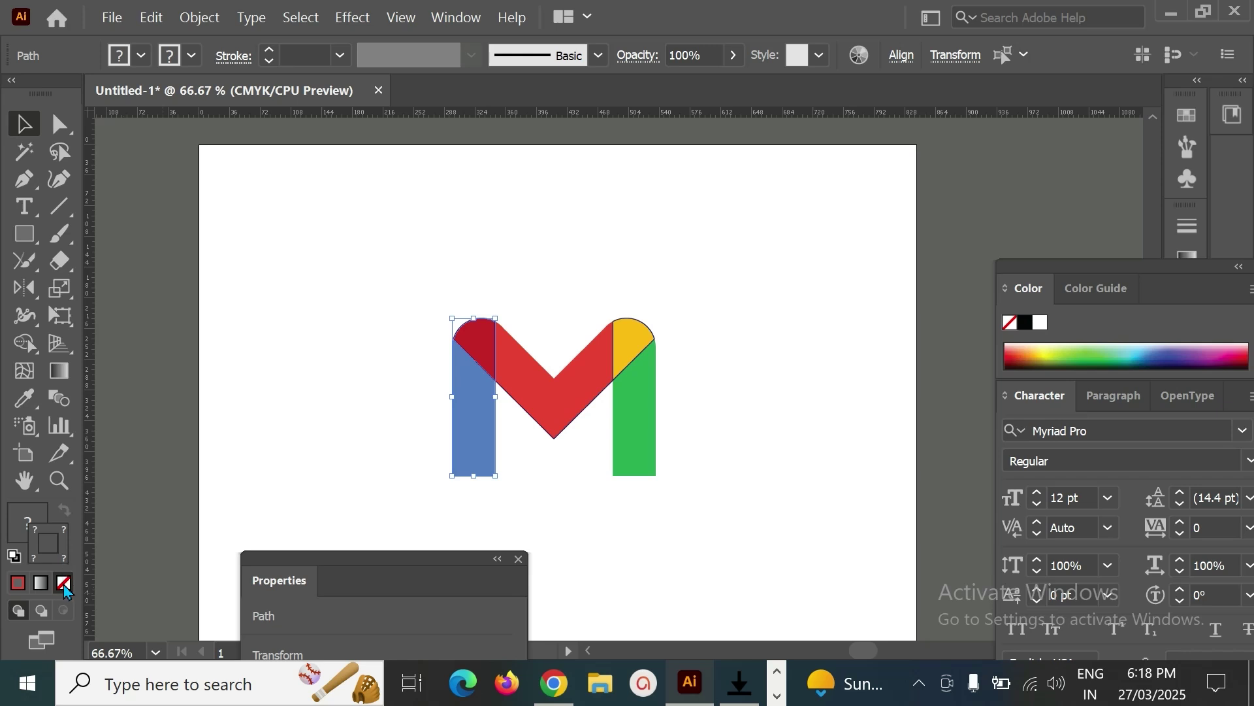
pyautogui.click(327, 372)
pyautogui.click(470, 457)
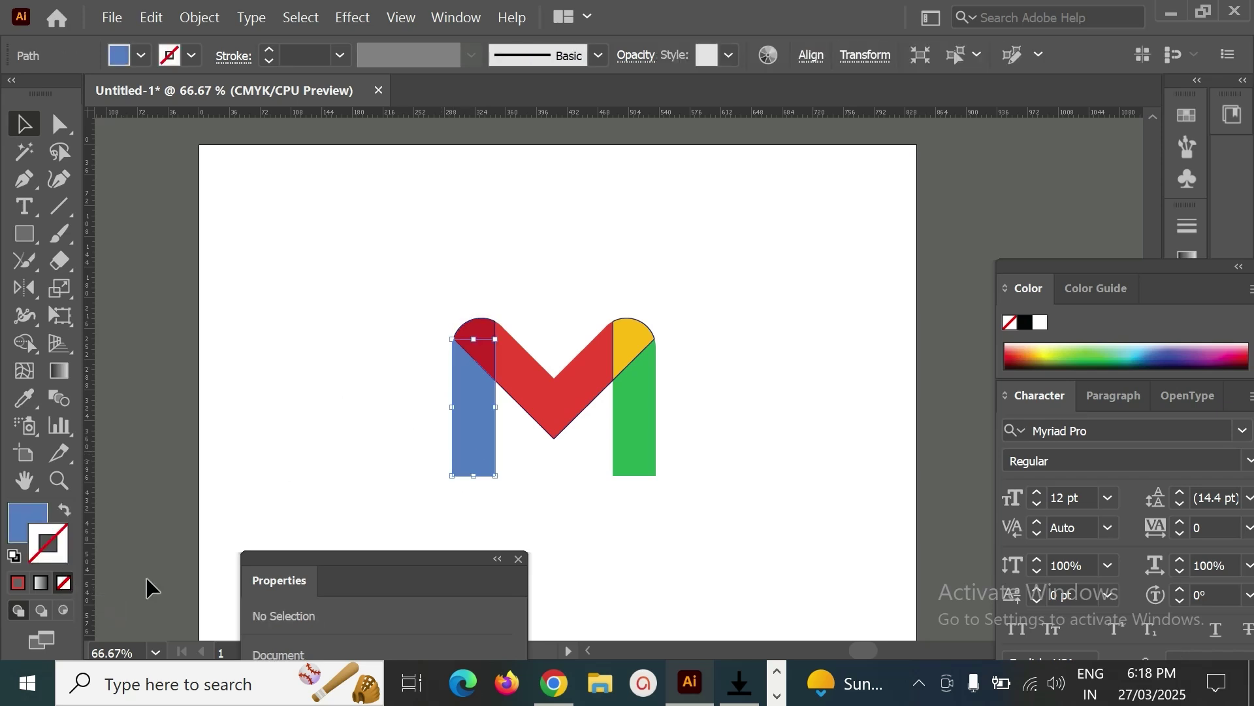
pyautogui.click(443, 332)
# Remove the outline stroke from the dark red left cap and select the central red V
pyautogui.click(482, 343)
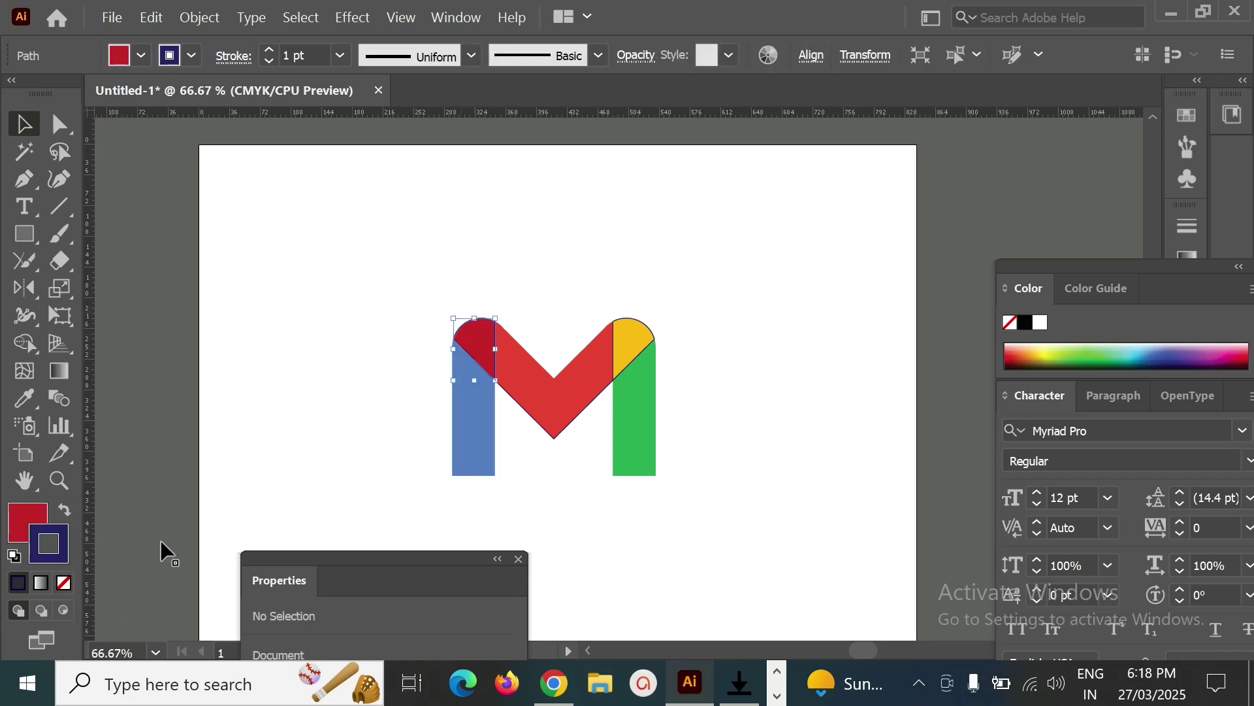
pyautogui.click(64, 583)
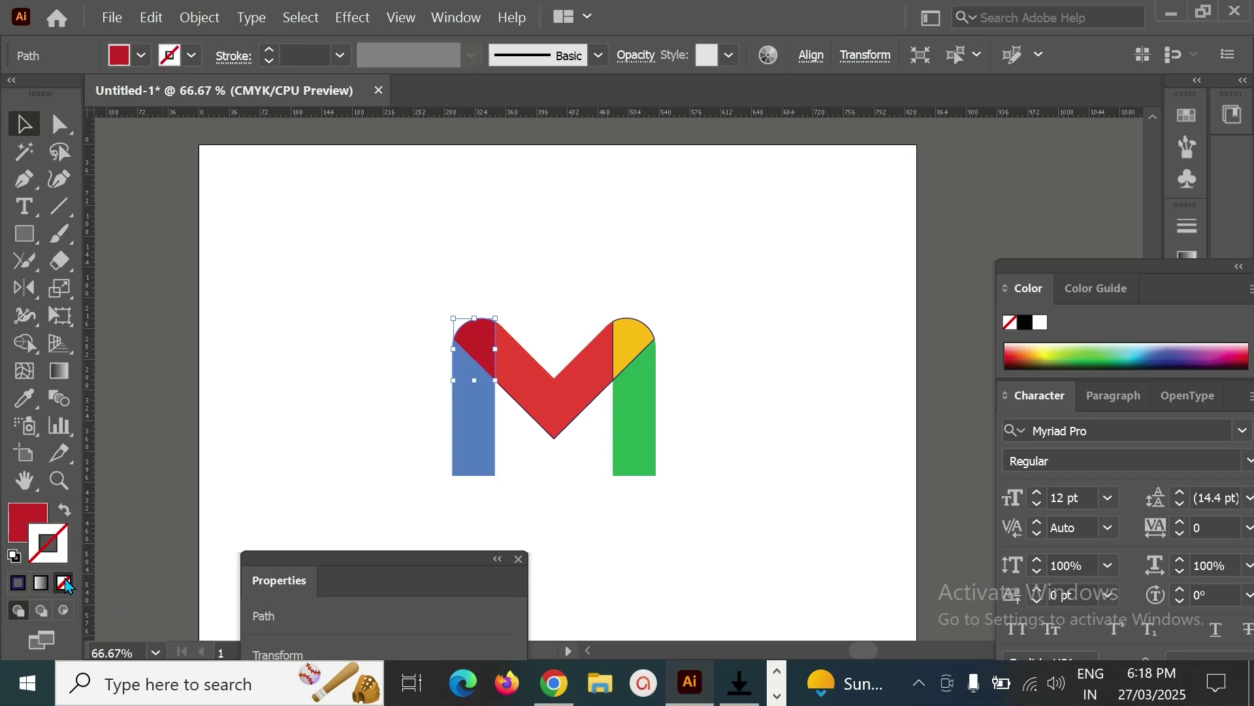
pyautogui.click(569, 457)
pyautogui.click(557, 428)
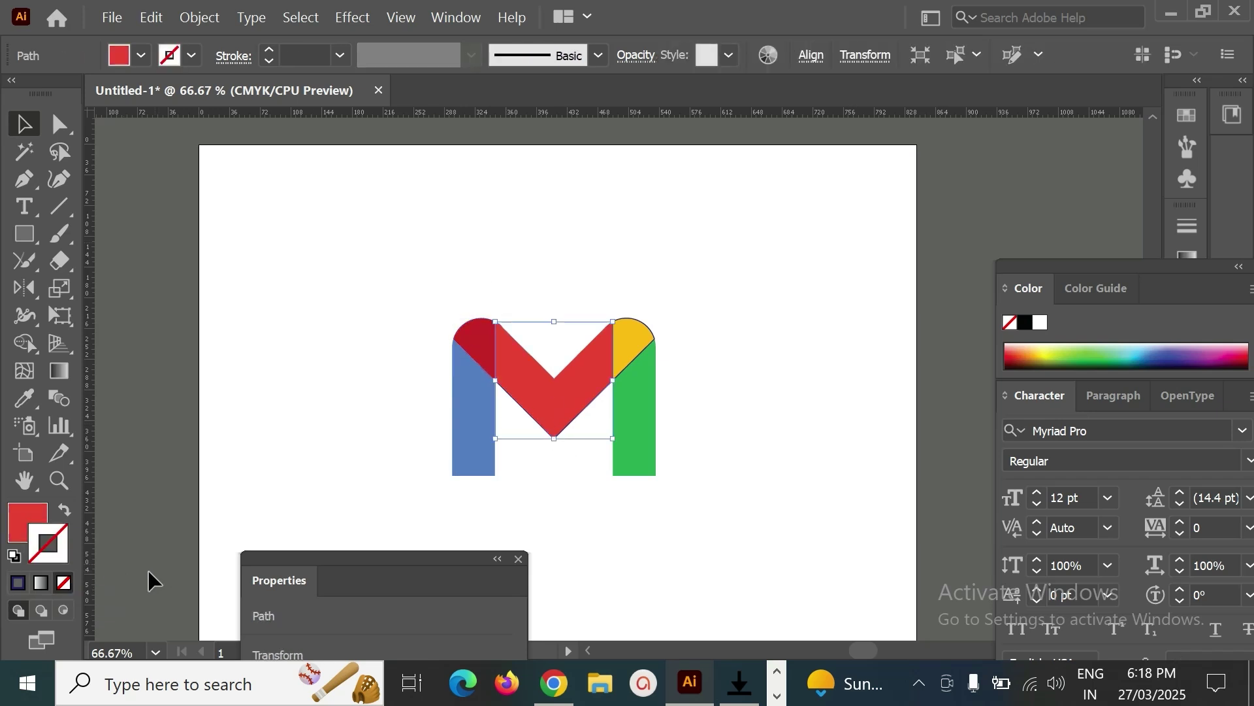
# Delete the two leftover diagonal outline lines along the lower edges of the central red V
pyautogui.click(555, 296)
pyautogui.moveTo(557, 439); pyautogui.dragTo(566, 476)
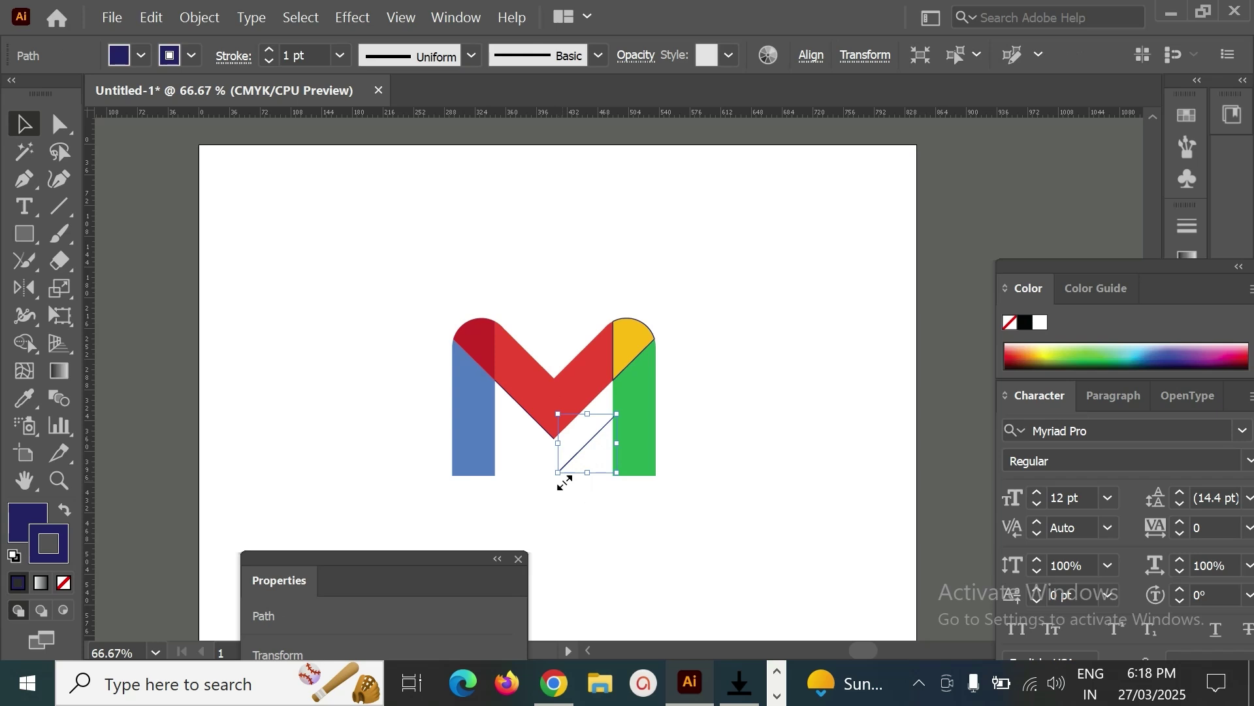
pyautogui.hotkey('ctrl', 'z')
pyautogui.click(547, 434)
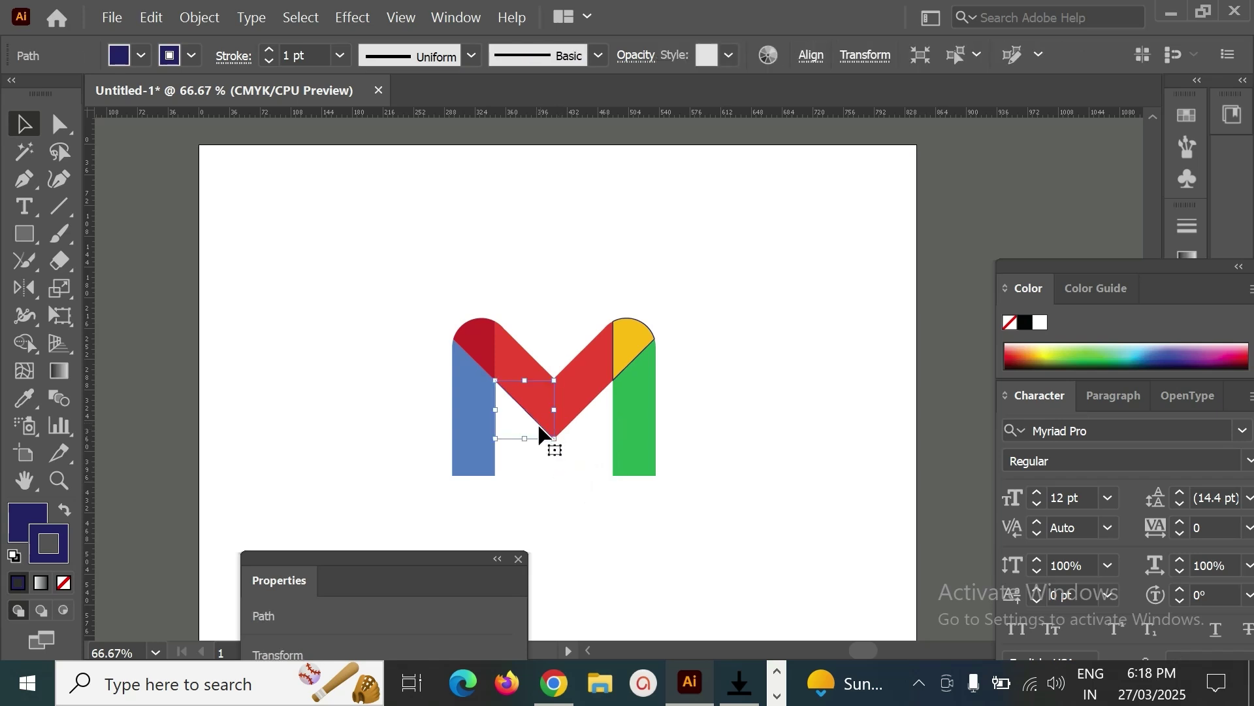
pyautogui.hotkey('ctrl', 'shift', 'a')
# Remove the outline stroke from the yellow right cap of the M and deselect it
pyautogui.click(635, 340)
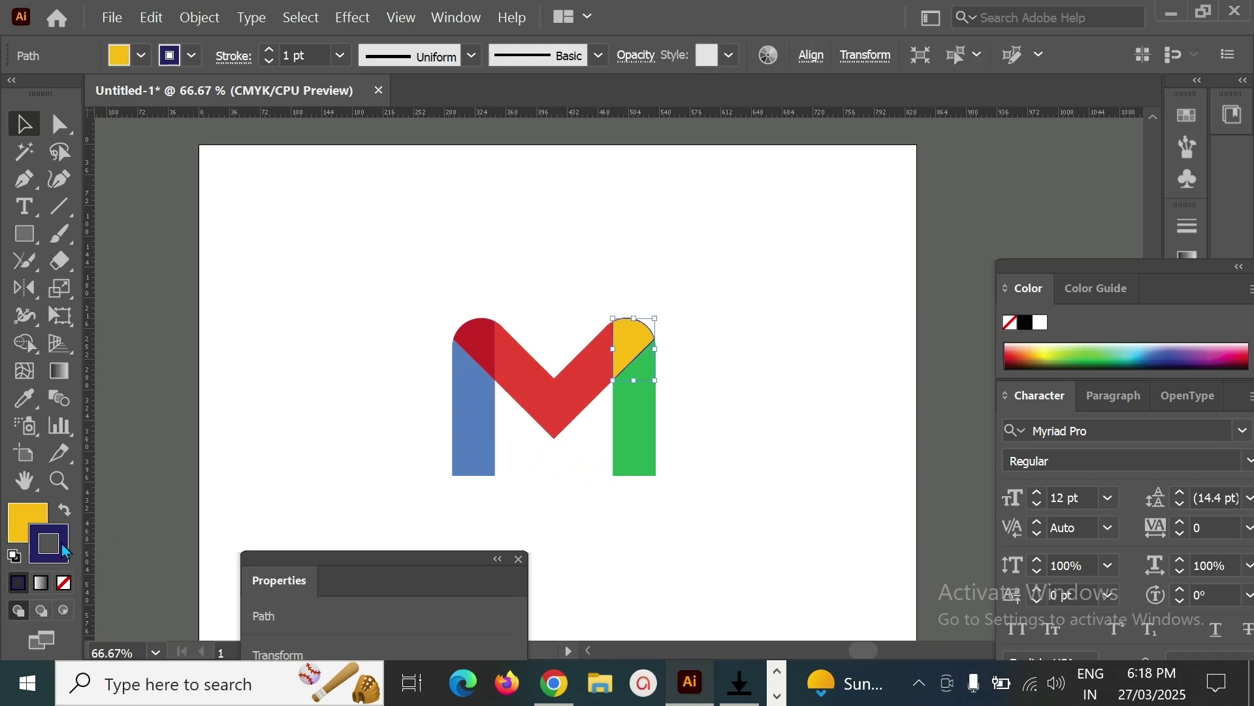
pyautogui.click(63, 582)
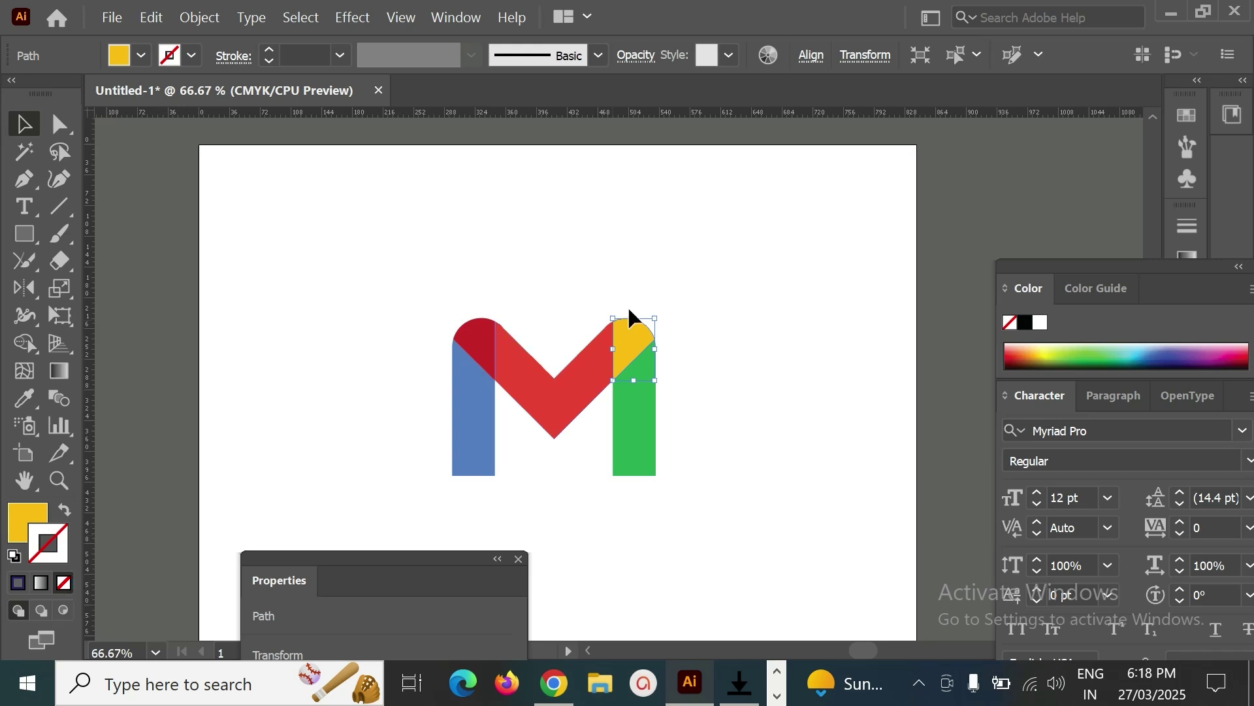
pyautogui.click(707, 421)
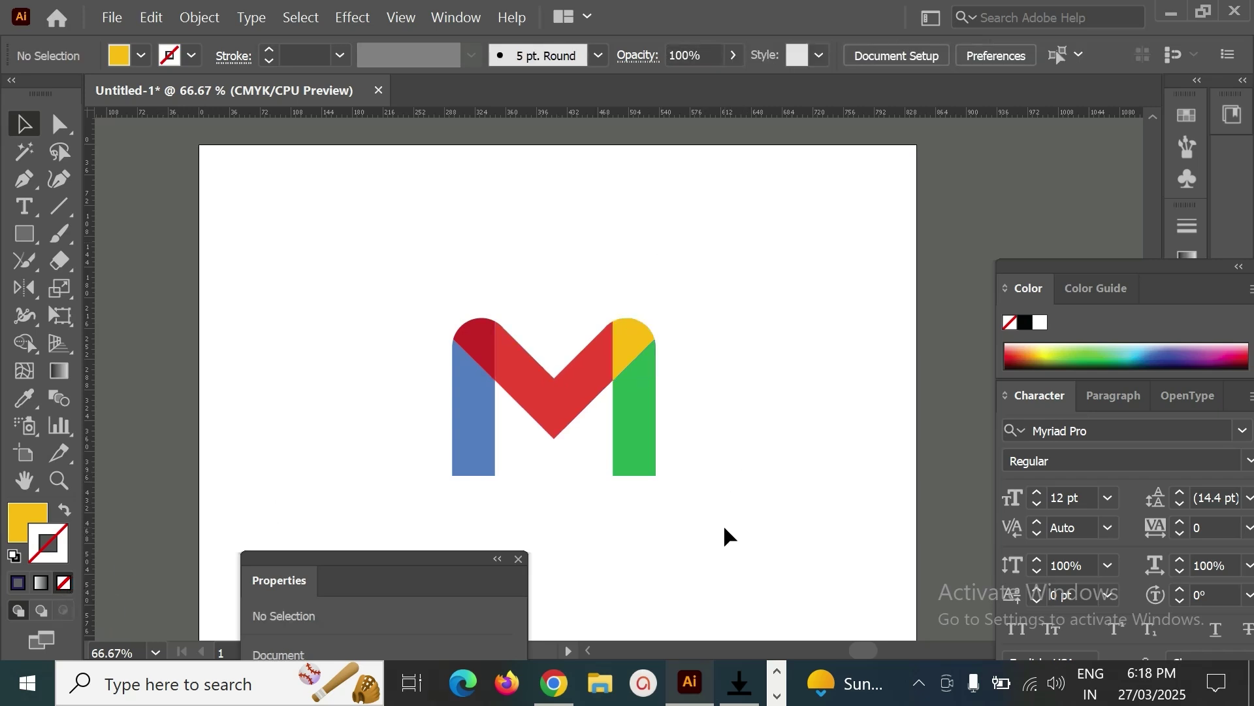
# Round the outer bottom corners of the blue and green legs together to a radius of about 11 pt and deselect them
pyautogui.click(457, 473)
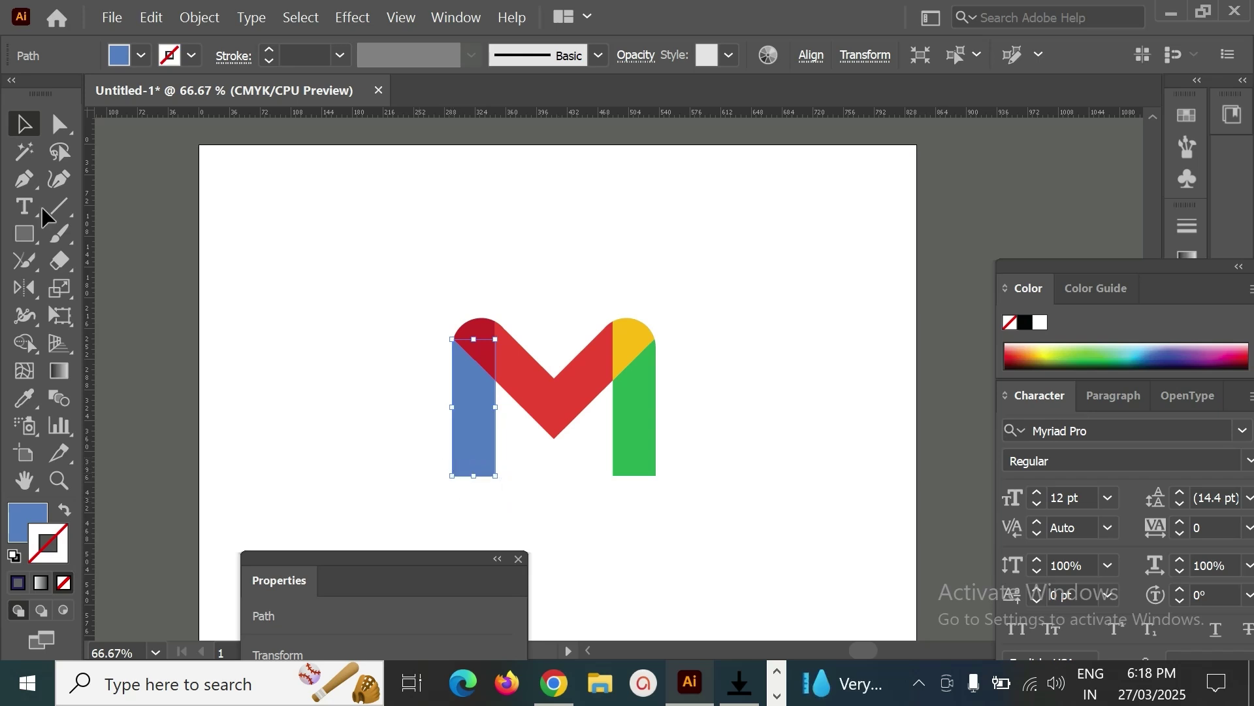
pyautogui.click(59, 123)
pyautogui.click(455, 482)
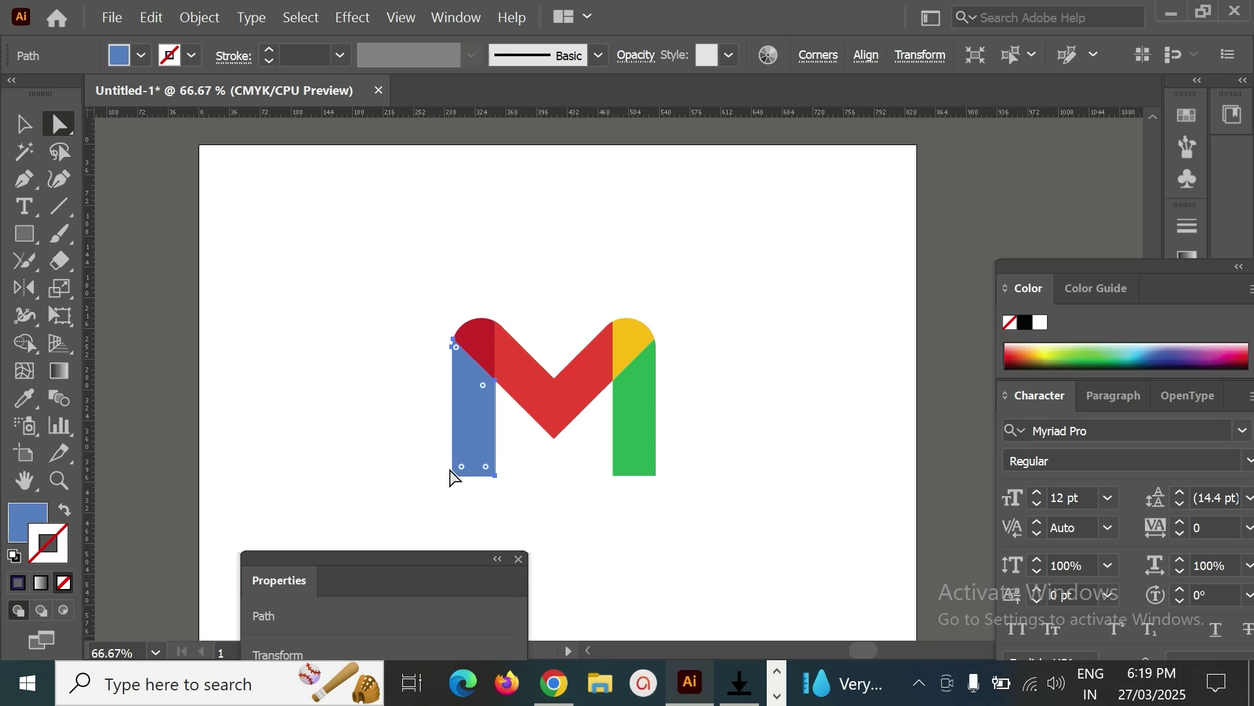
pyautogui.click(456, 486)
pyautogui.click(455, 484)
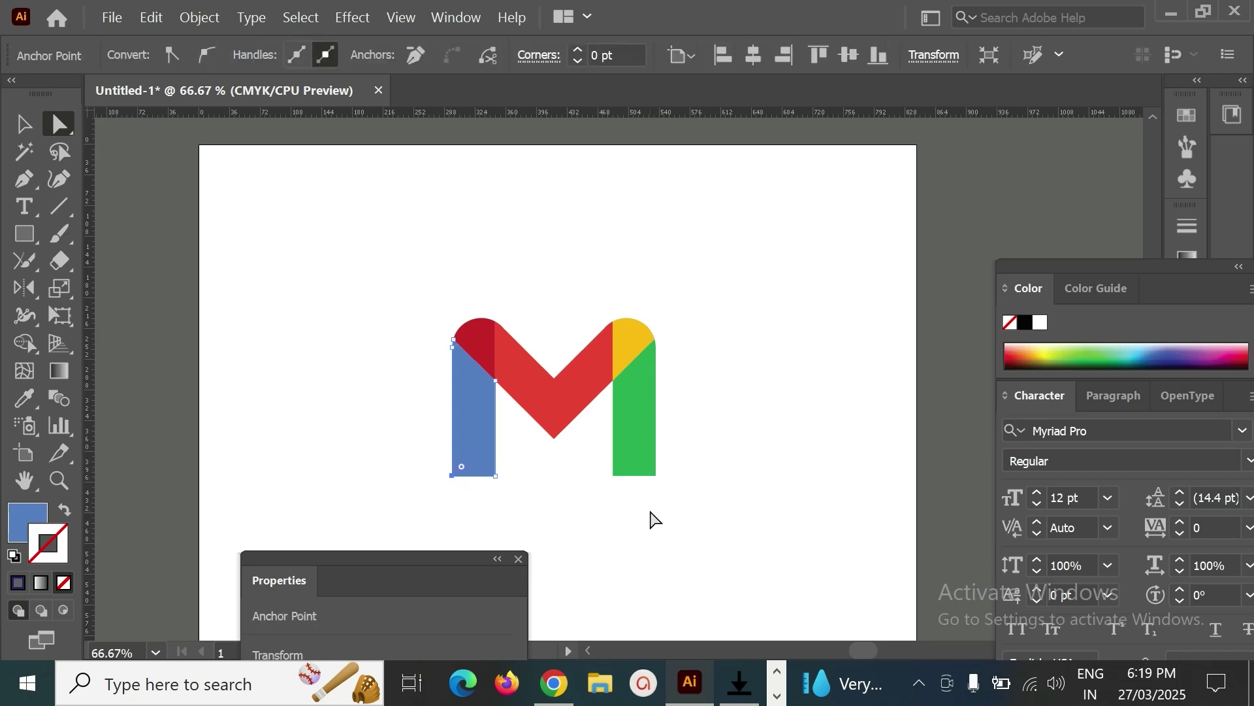
pyautogui.keyDown('shift'); pyautogui.click(656, 476); pyautogui.keyUp('shift')
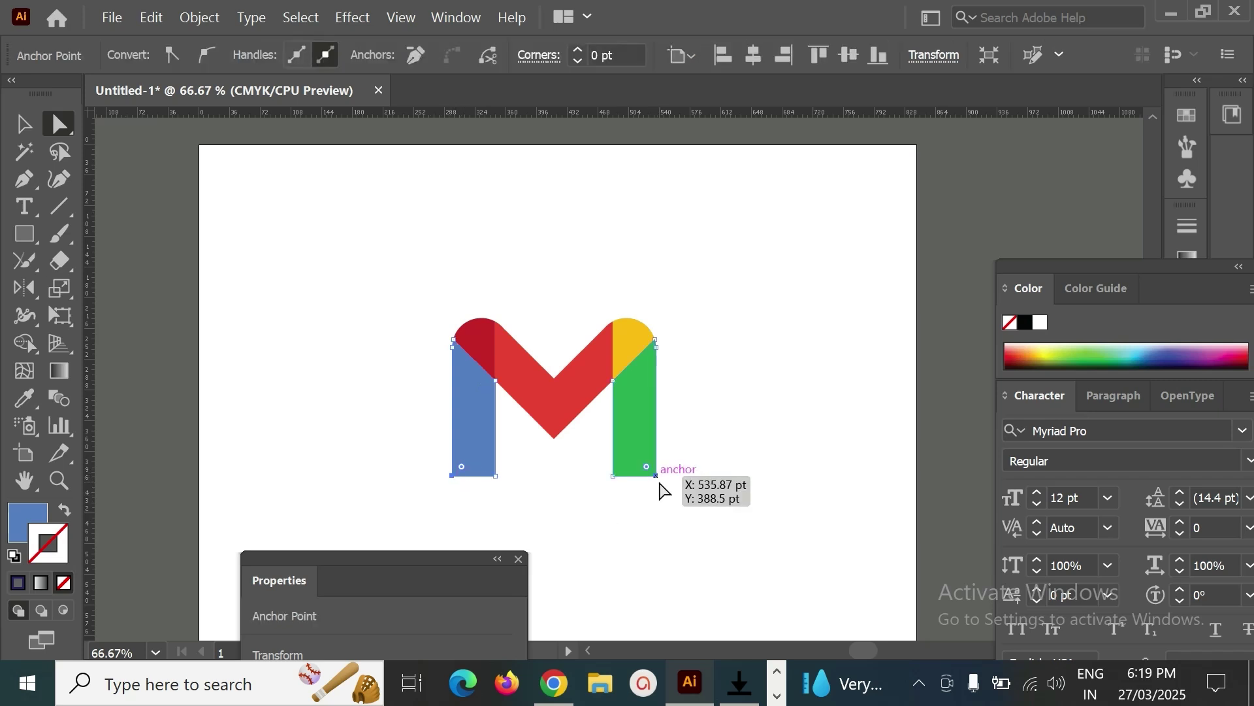
pyautogui.moveTo(646, 467)
pyautogui.mouseDown()
pyautogui.moveTo(651, 448)
pyautogui.moveTo(646, 470)
pyautogui.mouseUp()
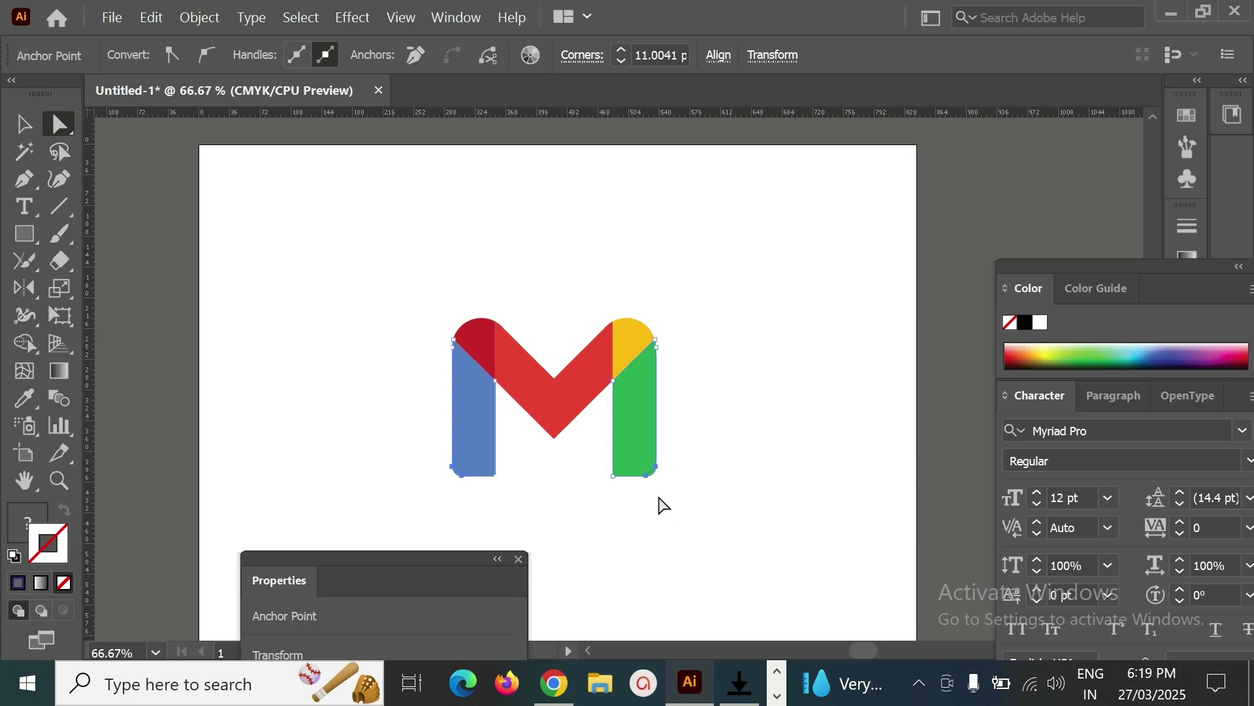
pyautogui.click(662, 507)
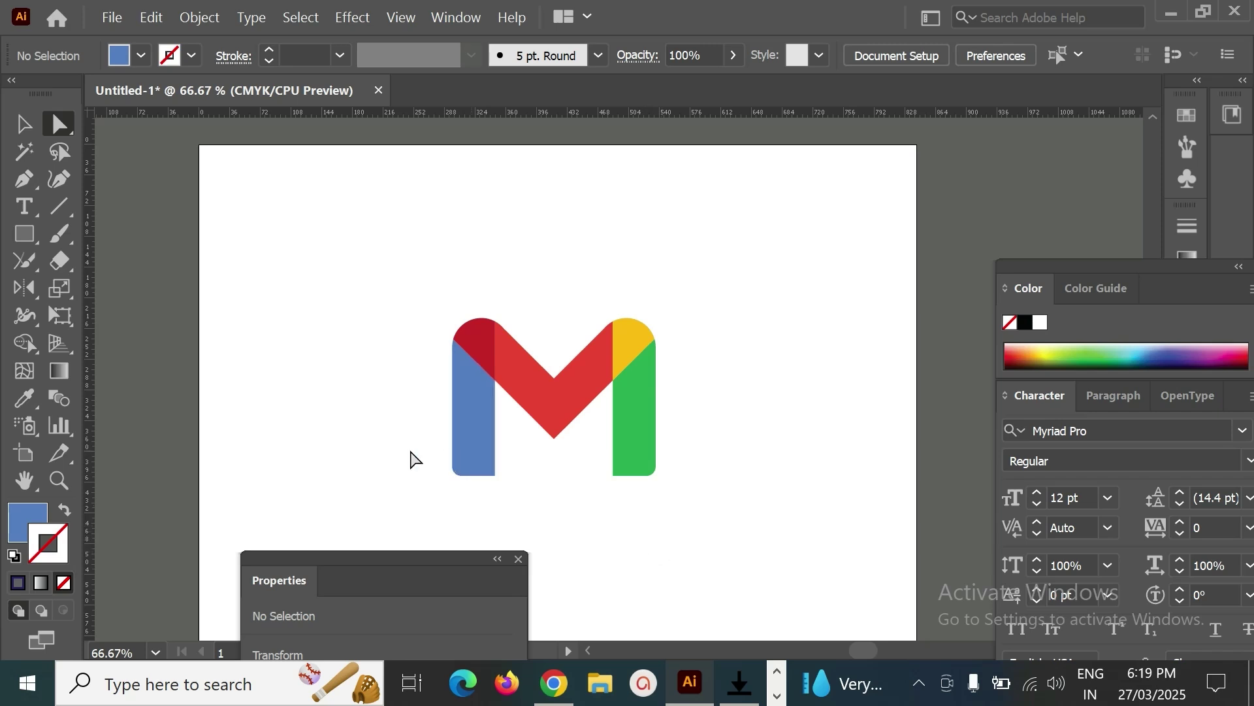
# Clear the selection and move the Properties panel farther away from the M logo
pyautogui.moveTo(397, 450); pyautogui.dragTo(657, 504)
pyautogui.click(596, 549)
pyautogui.moveTo(444, 569); pyautogui.dragTo(356, 584)
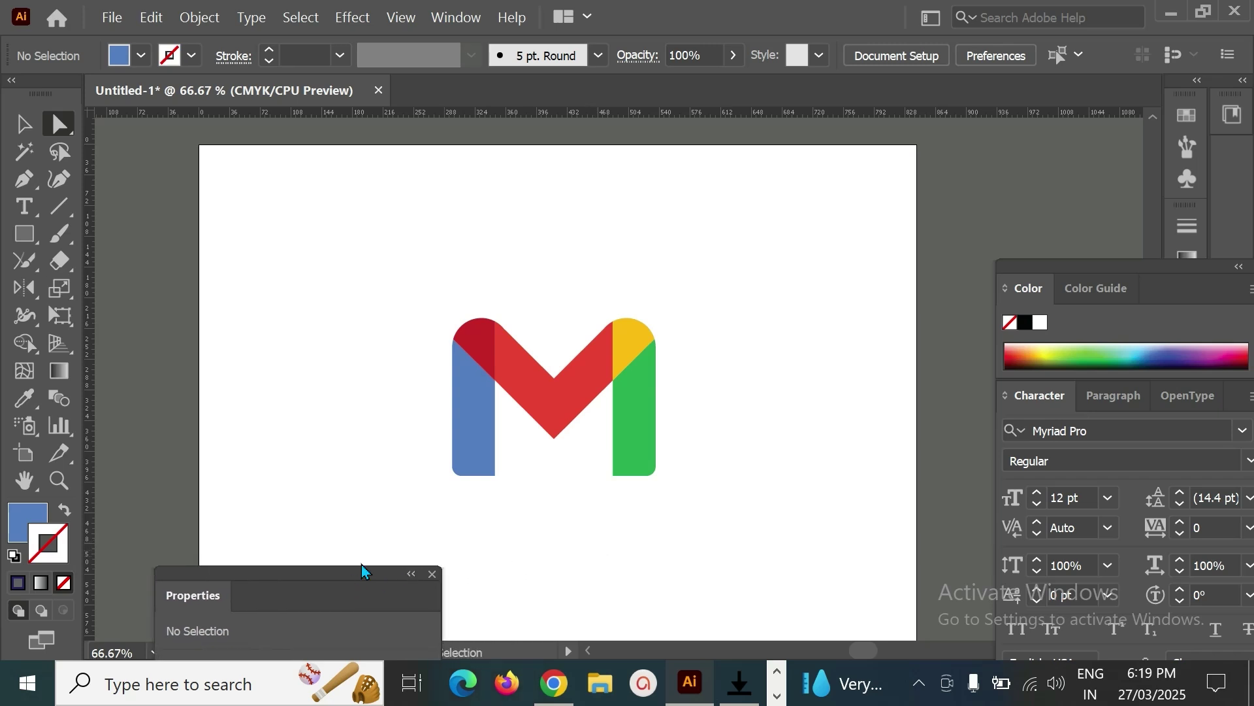